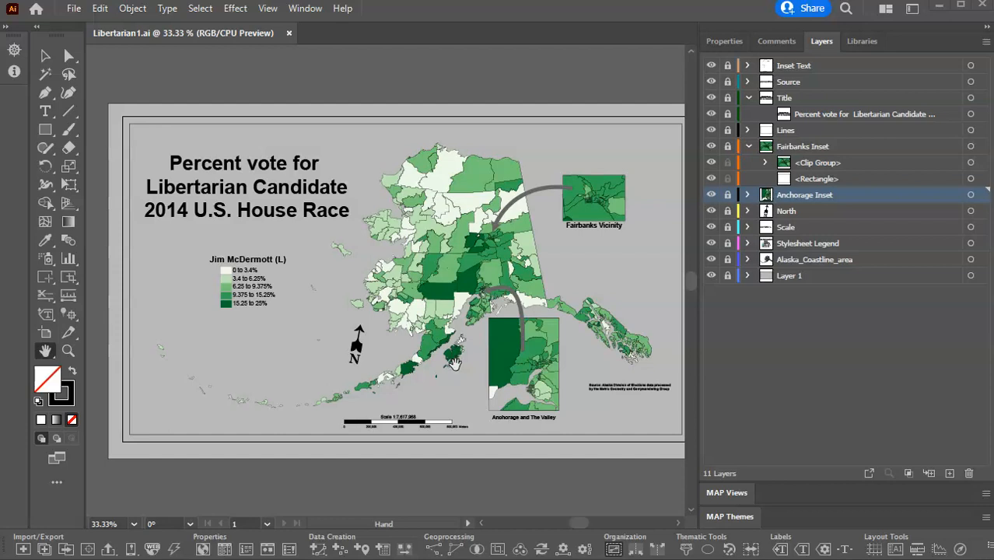
pyautogui.click(288, 419)
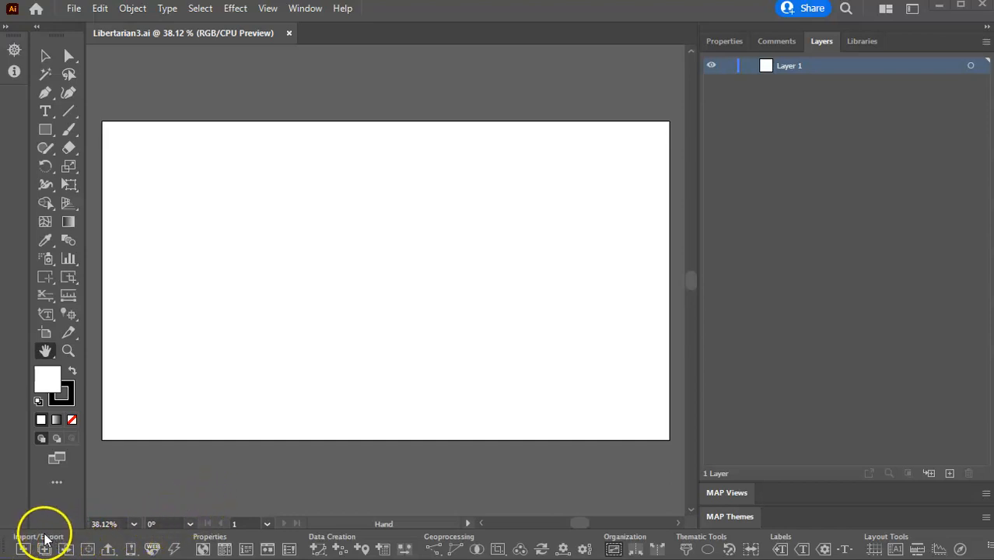
# Import the Esri shapefile alaska_precincts.shp from the Election\AK_precincts folder with default encoding and filtering.
pyautogui.click(22, 550)
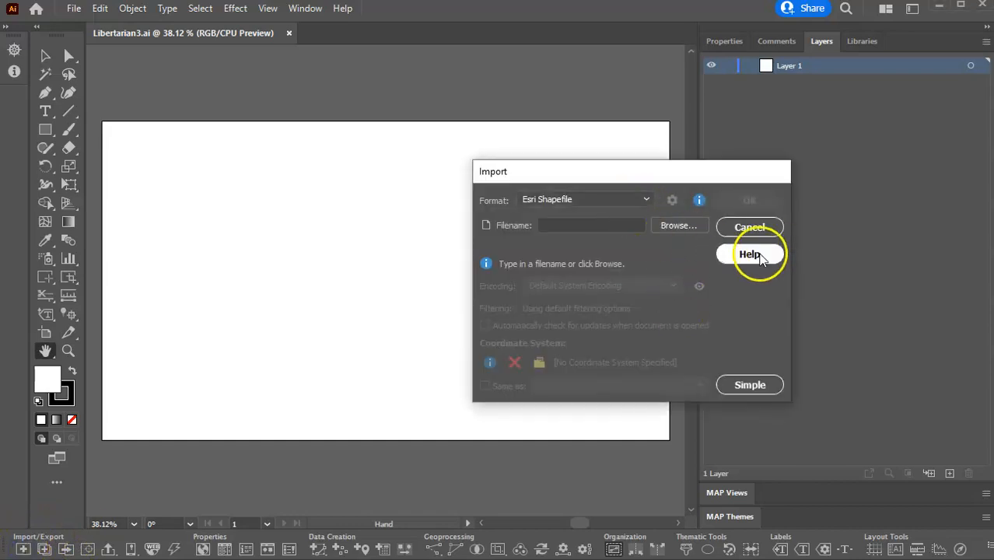
pyautogui.click(679, 225)
pyautogui.moveTo(883, 204); pyautogui.dragTo(537, 93)
pyautogui.click(555, 119)
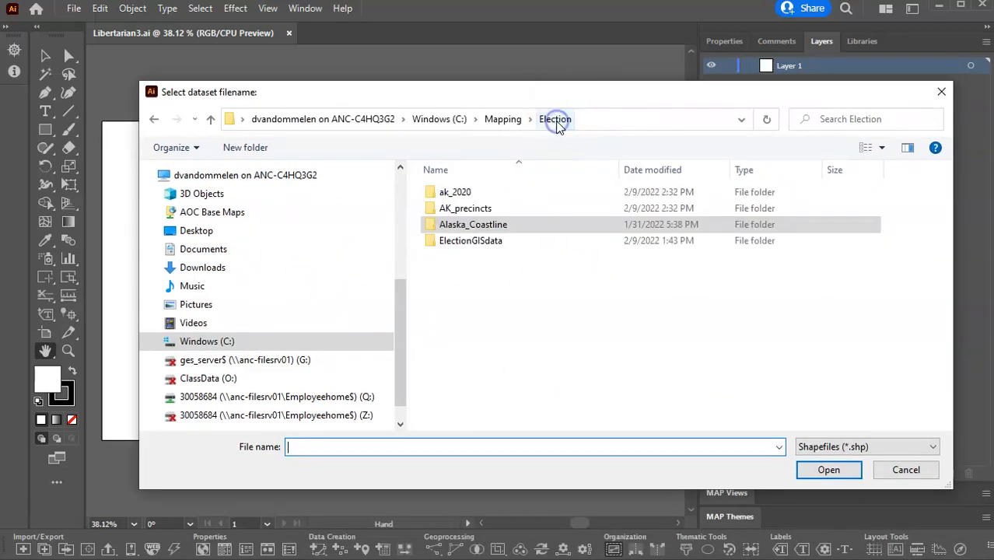
pyautogui.doubleClick(464, 209)
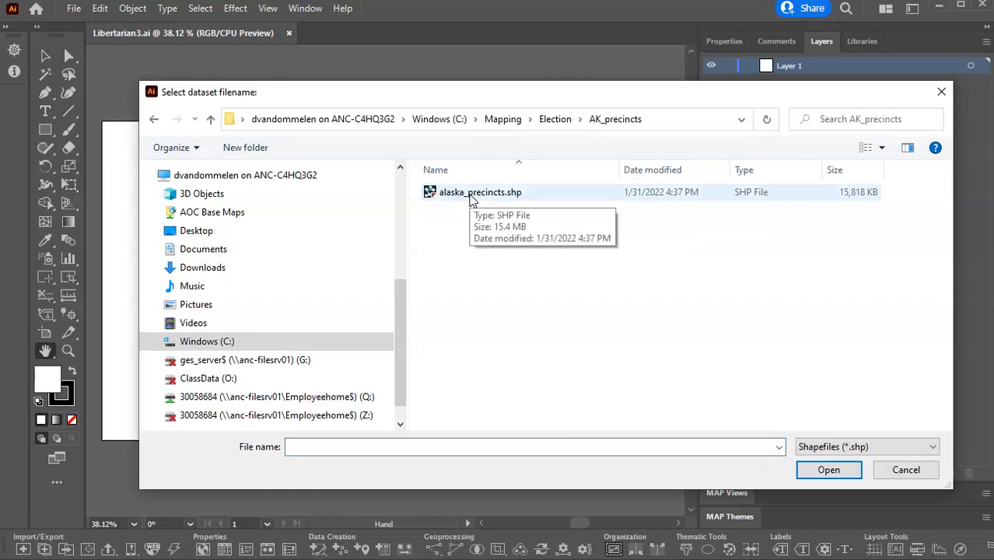
pyautogui.doubleClick(472, 196)
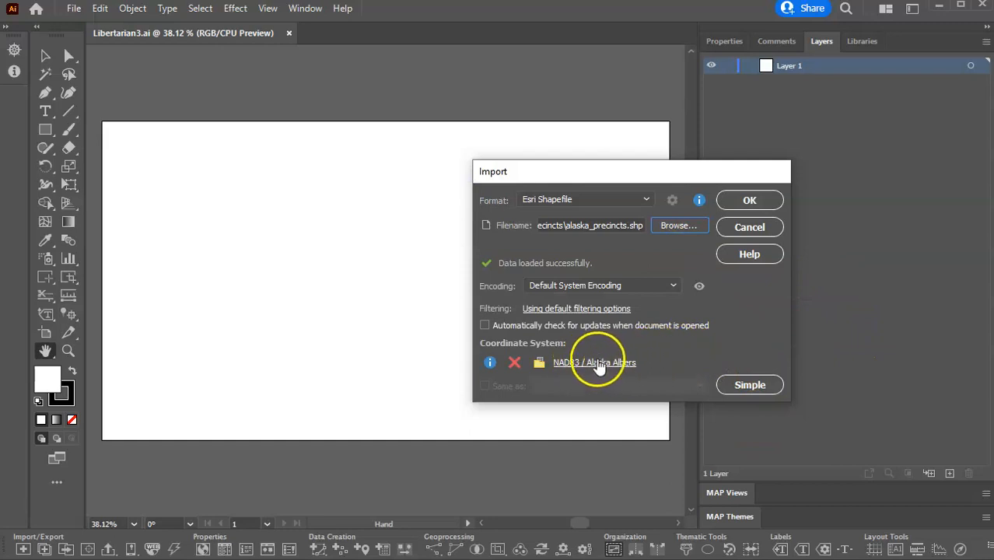
pyautogui.click(749, 201)
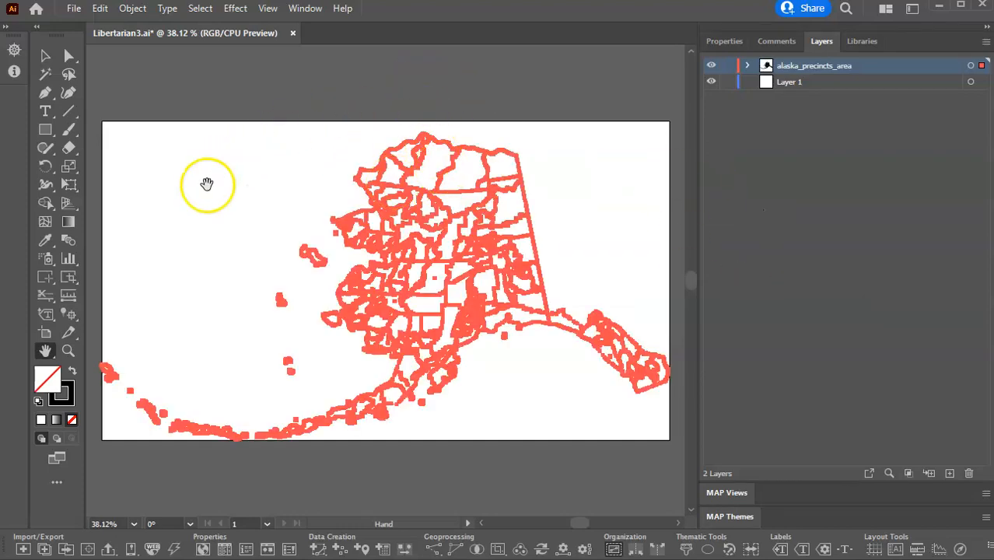
# Try adjusting the artboard's upper and lower edges around the imported precinct map with the Artboard tool.
pyautogui.click(49, 334)
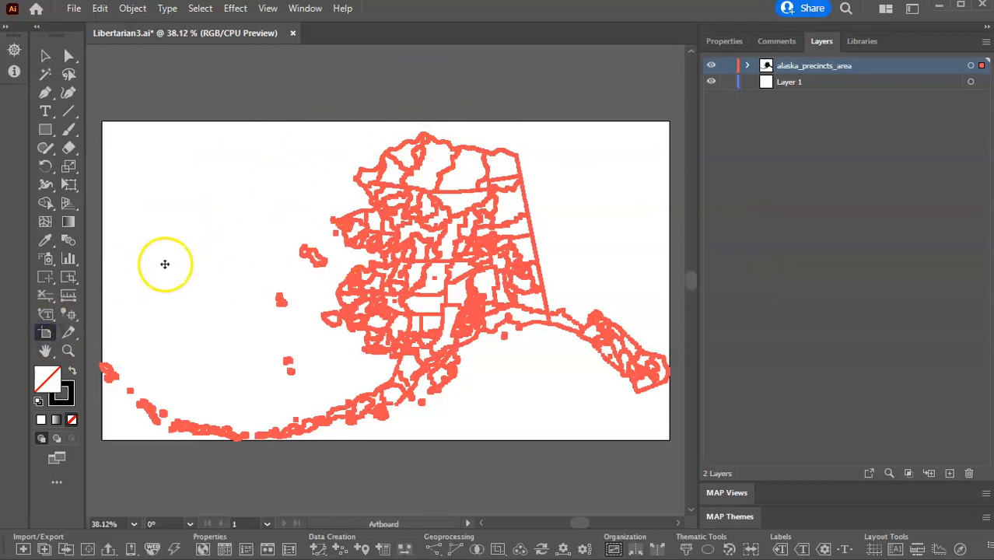
pyautogui.click(44, 339)
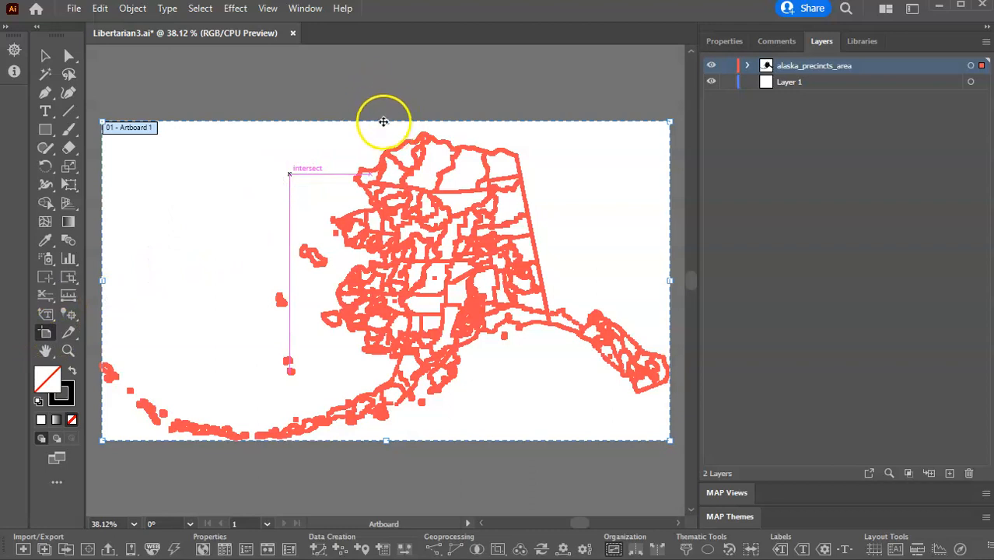
pyautogui.moveTo(385, 121); pyautogui.dragTo(406, 119)
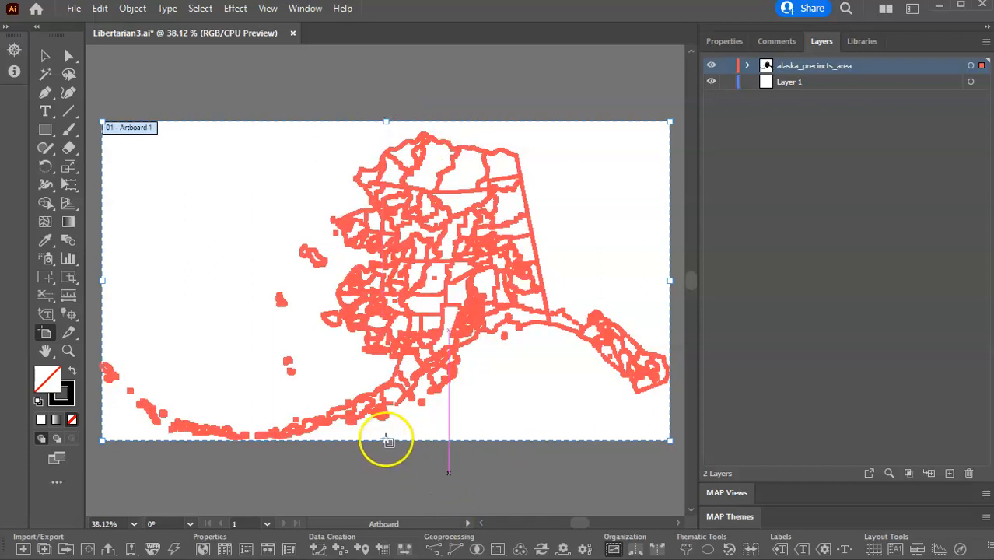
pyautogui.moveTo(386, 441); pyautogui.dragTo(156, 387)
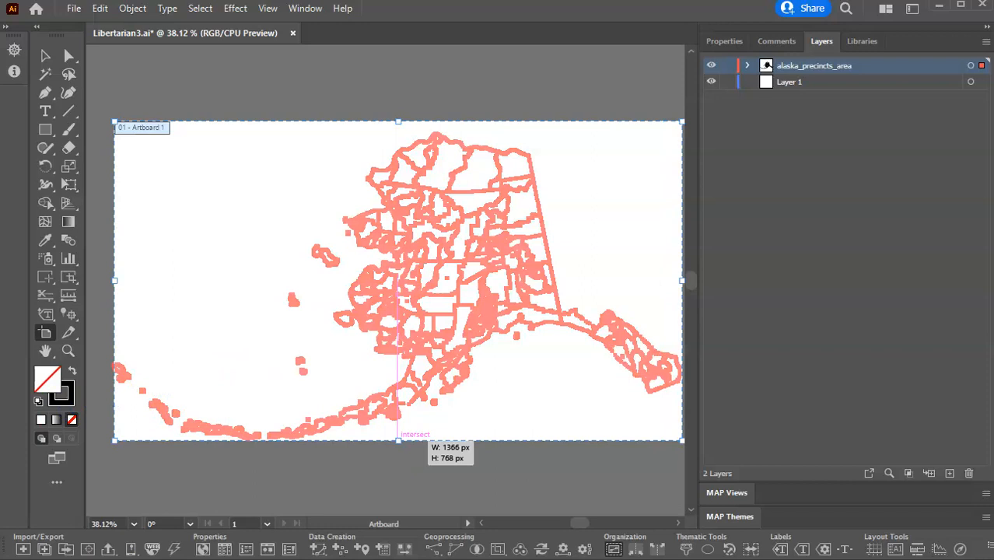
# Import the Esri shapefile ak_2020.shp from the Election\ak_2020 folder with default encoding and filtering.
pyautogui.click(23, 550)
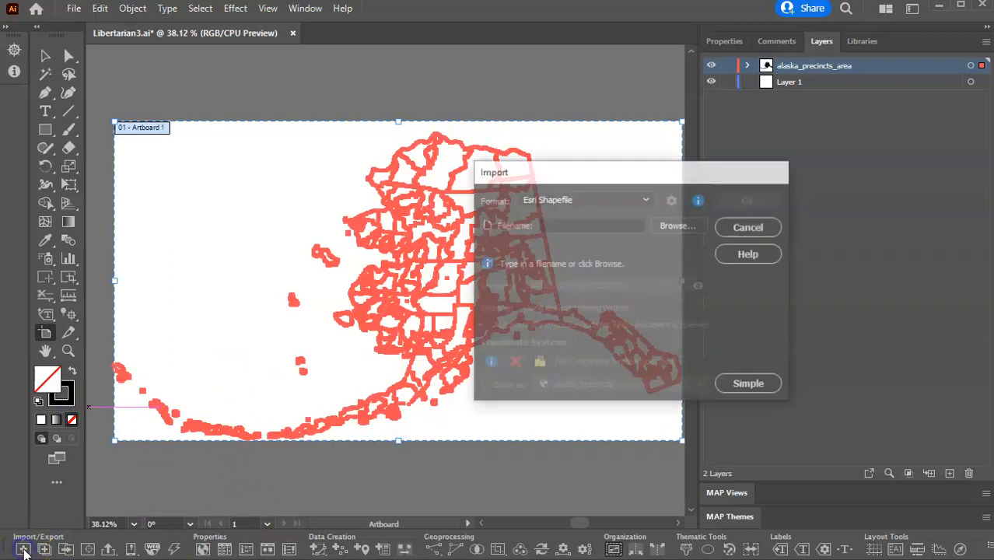
pyautogui.click(678, 226)
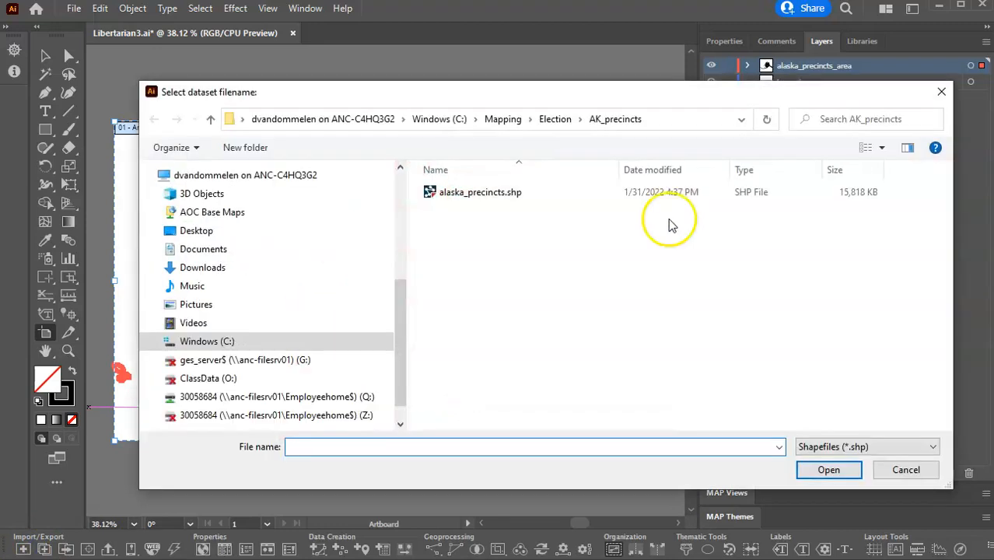
pyautogui.click(557, 119)
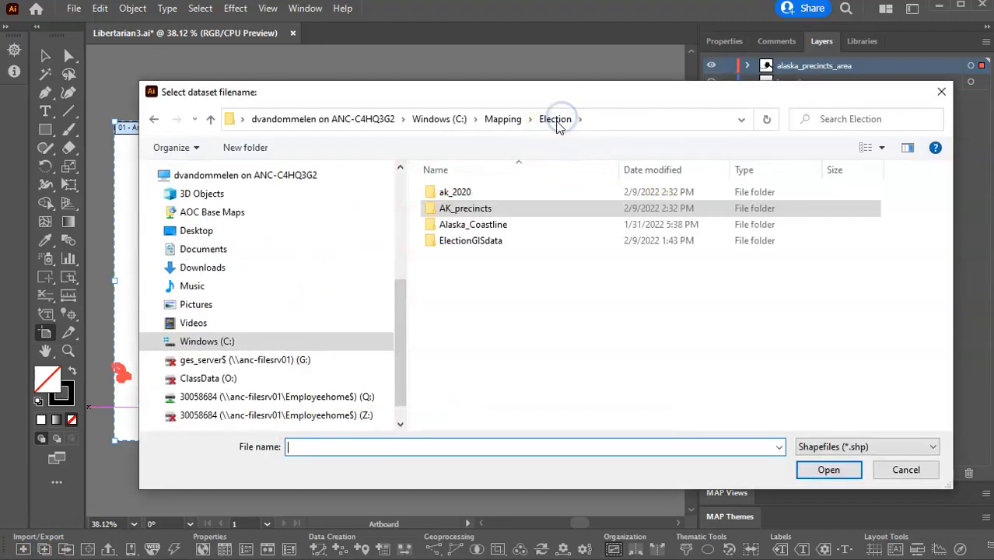
pyautogui.doubleClick(453, 195)
pyautogui.click(453, 194)
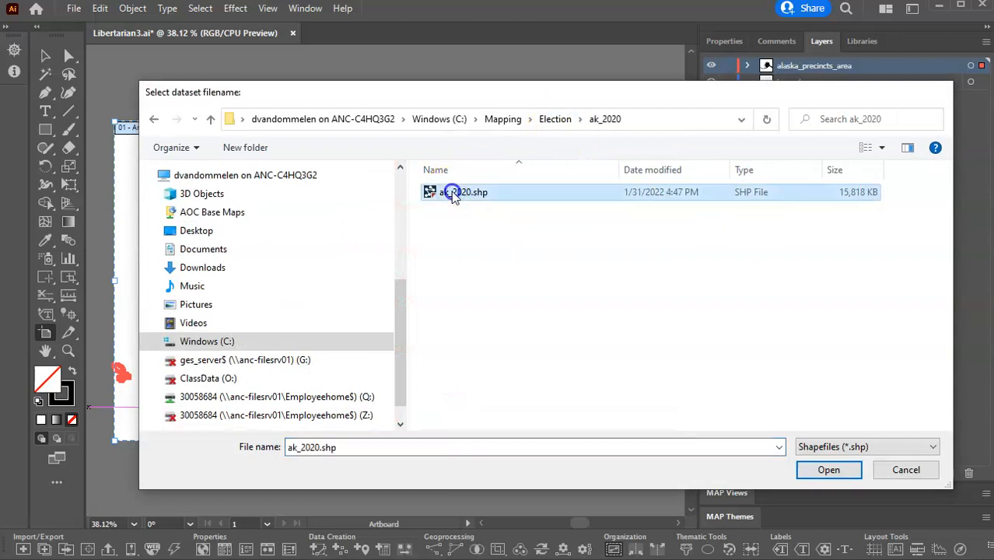
pyautogui.doubleClick(454, 195)
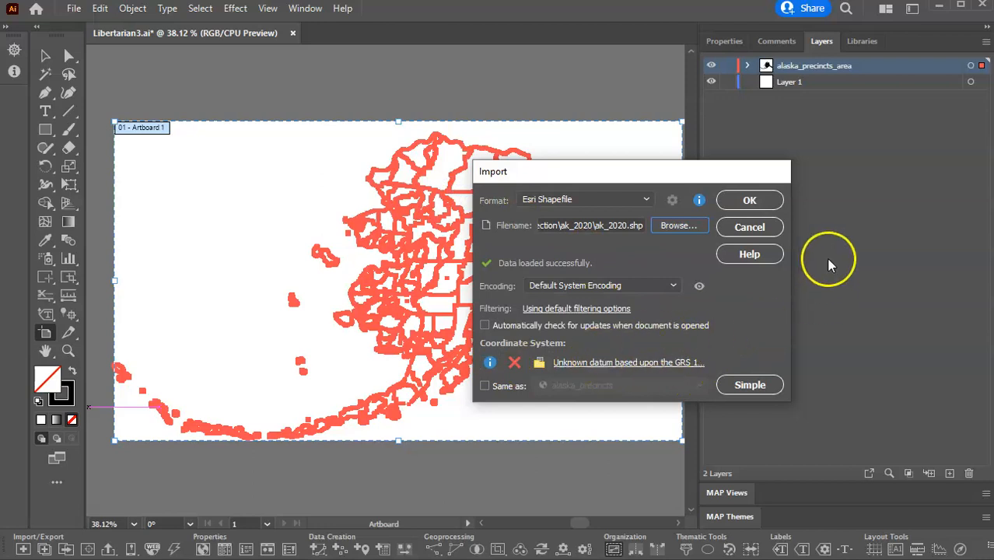
pyautogui.click(750, 201)
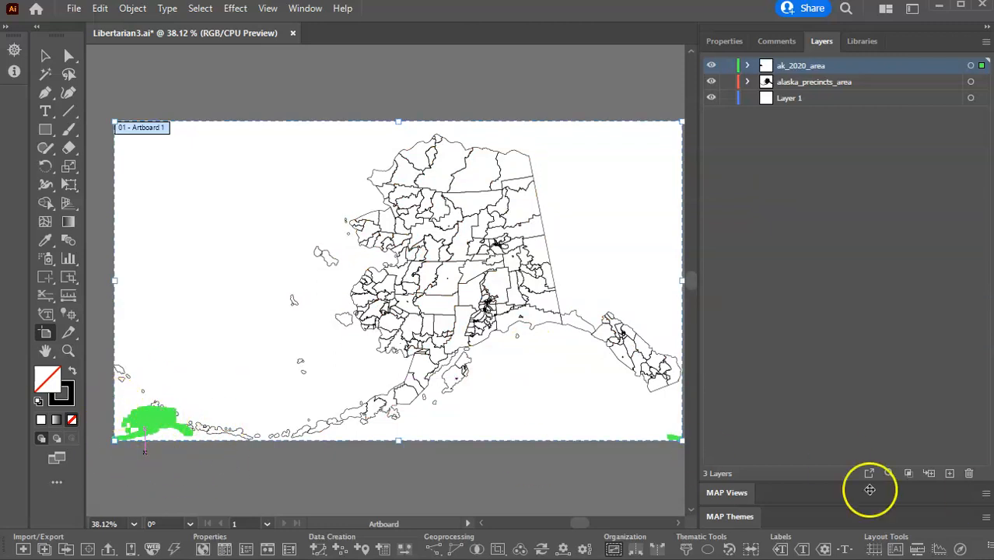
# Move the ak_2020_area layer into the alaska_precincts MAP View and delete the emptied ak_2020 MAP View.
pyautogui.click(730, 494)
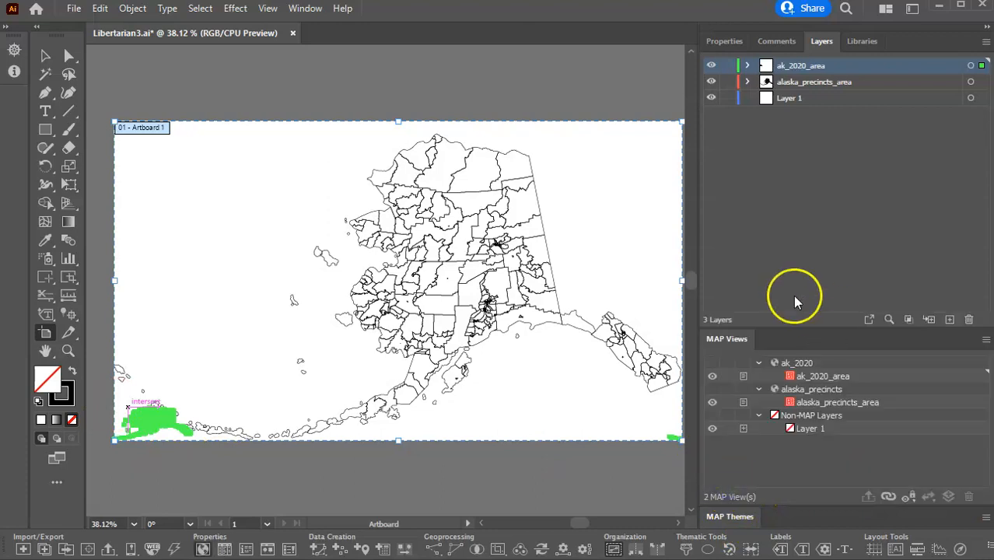
pyautogui.click(825, 379)
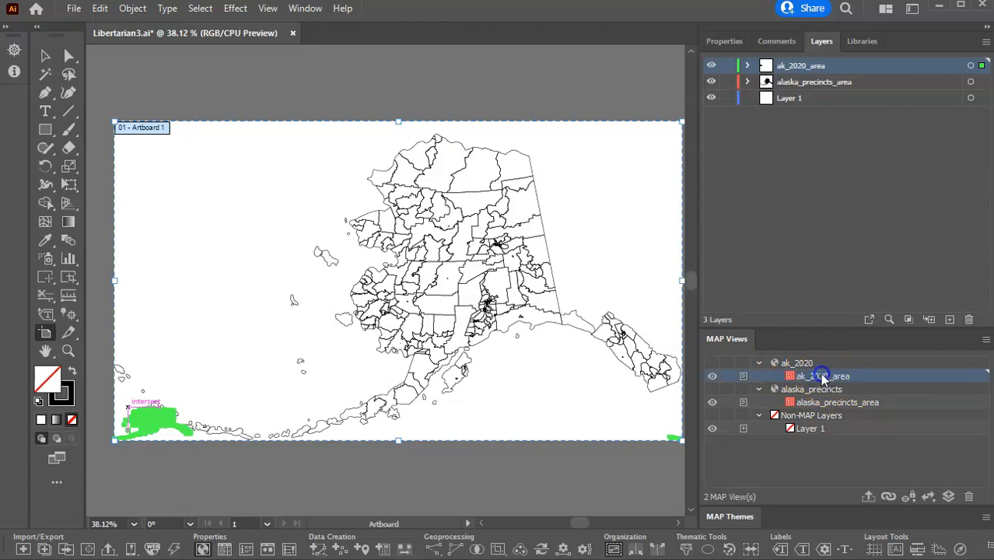
pyautogui.moveTo(821, 380); pyautogui.dragTo(823, 388)
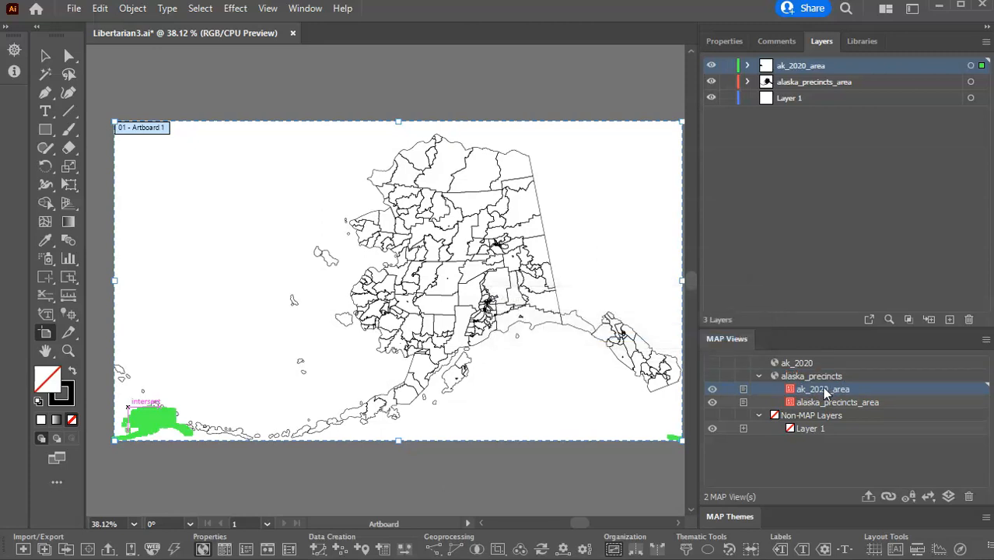
pyautogui.click(412, 298)
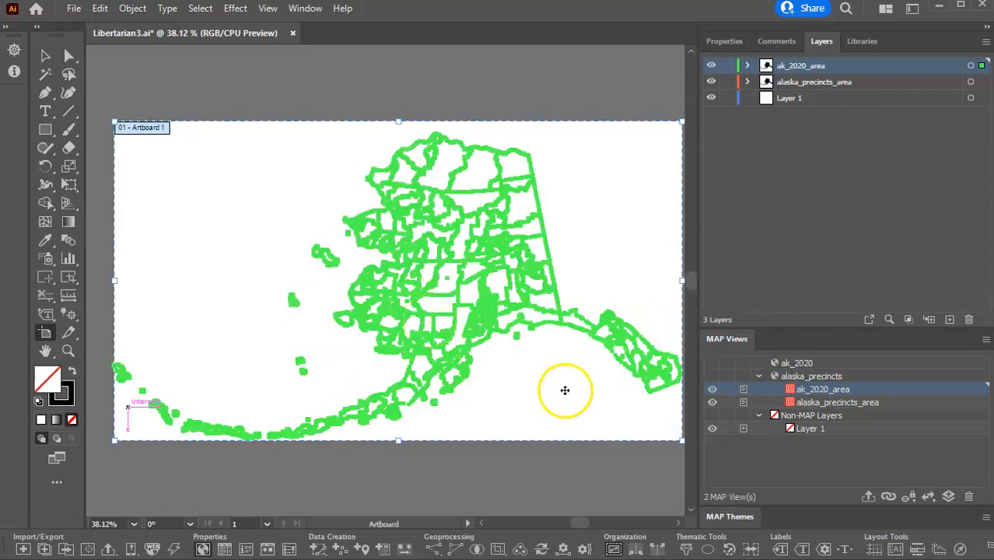
pyautogui.click(795, 364)
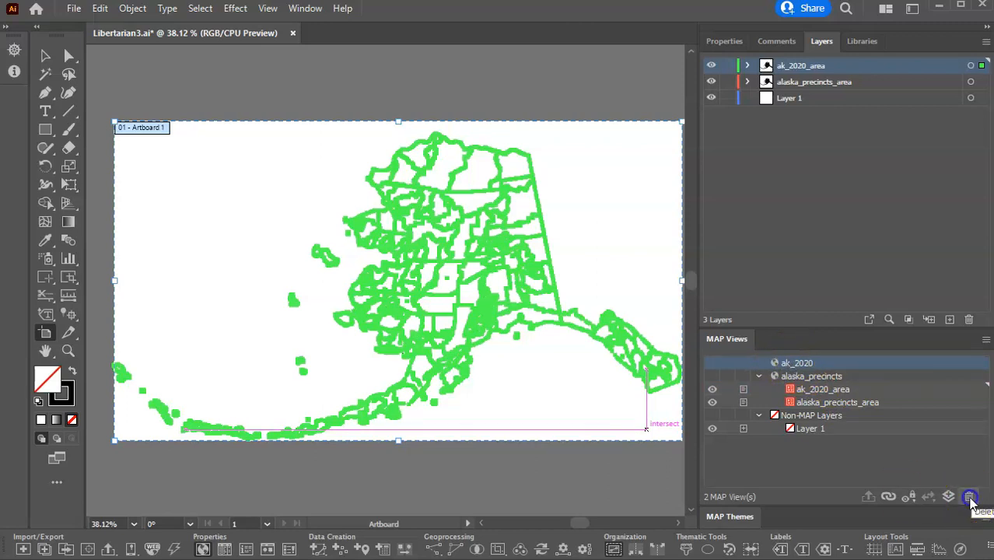
pyautogui.click(969, 498)
# Rename the alaska_precincts MAP View as "Alaska Election Map".
pyautogui.click(784, 362)
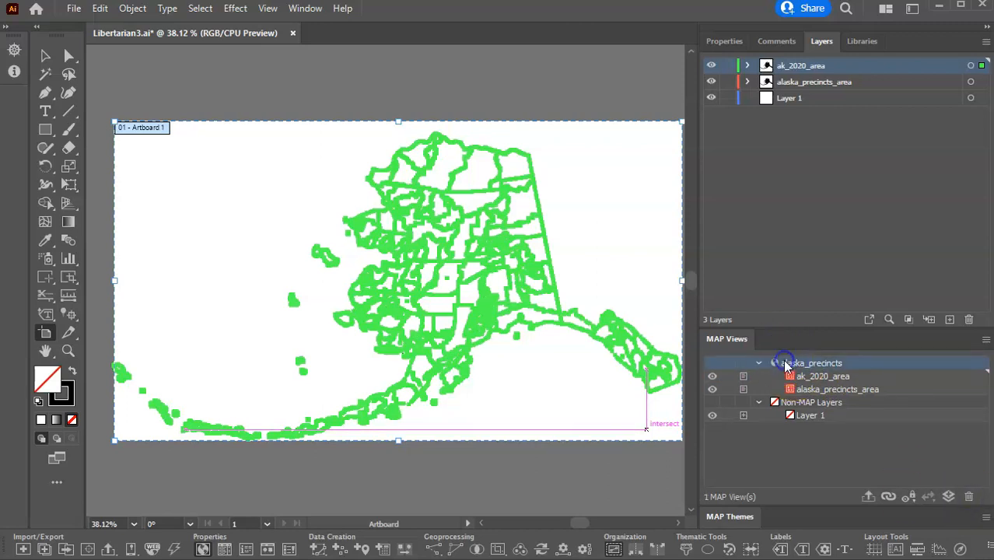
pyautogui.doubleClick(784, 362)
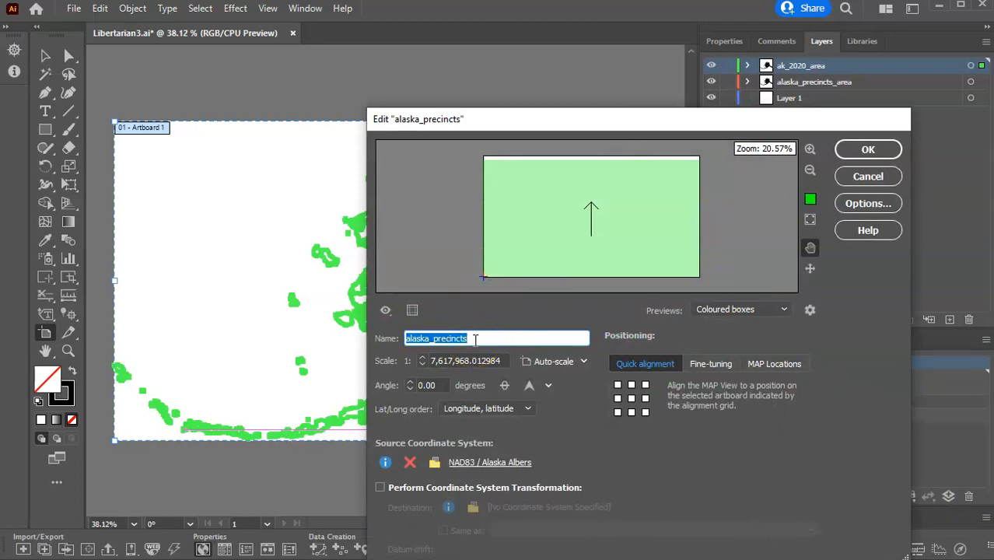
pyautogui.write('A')
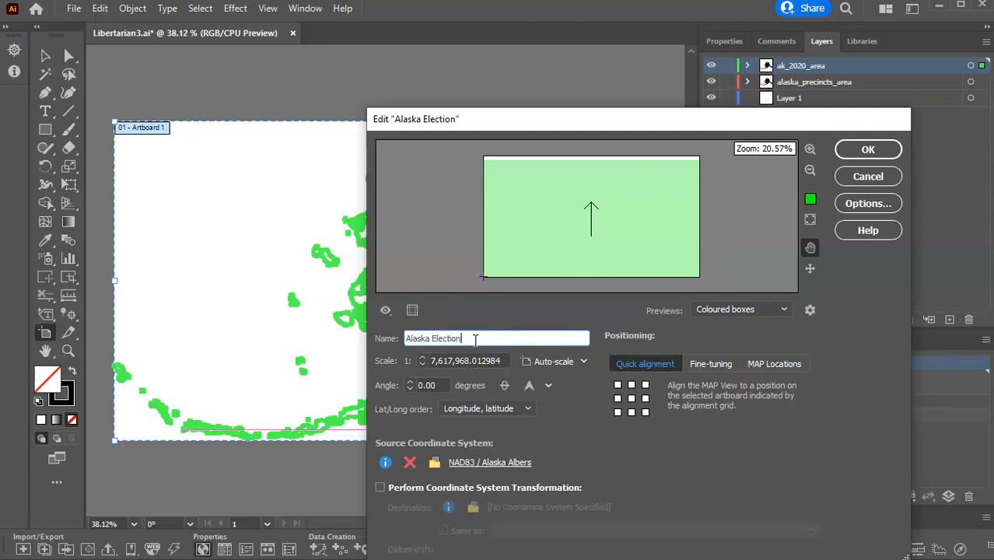
pyautogui.click(867, 150)
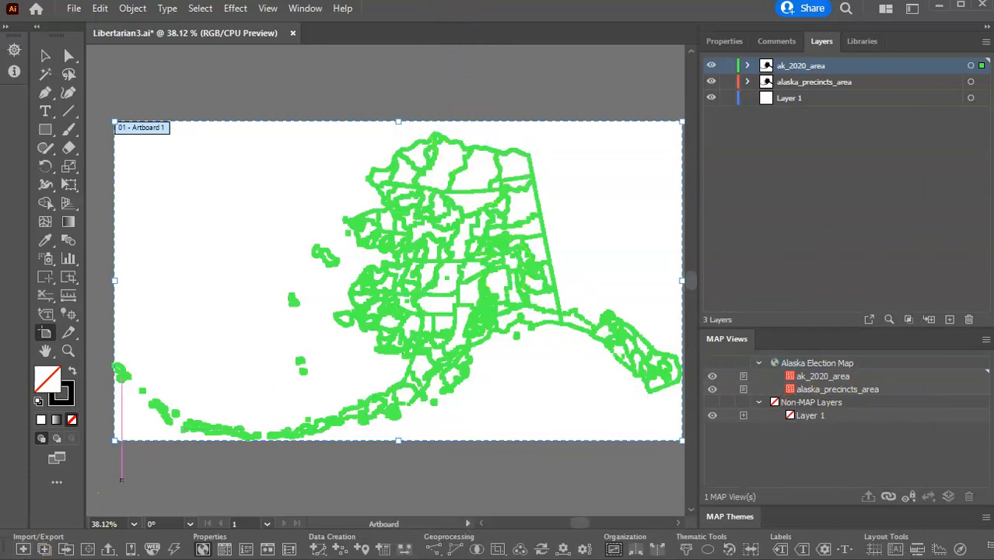
# Import the Esri shapefile Alaska_Coastline.shp from the Election\Alaska_Coastline folder with default encoding and filtering.
pyautogui.click(21, 549)
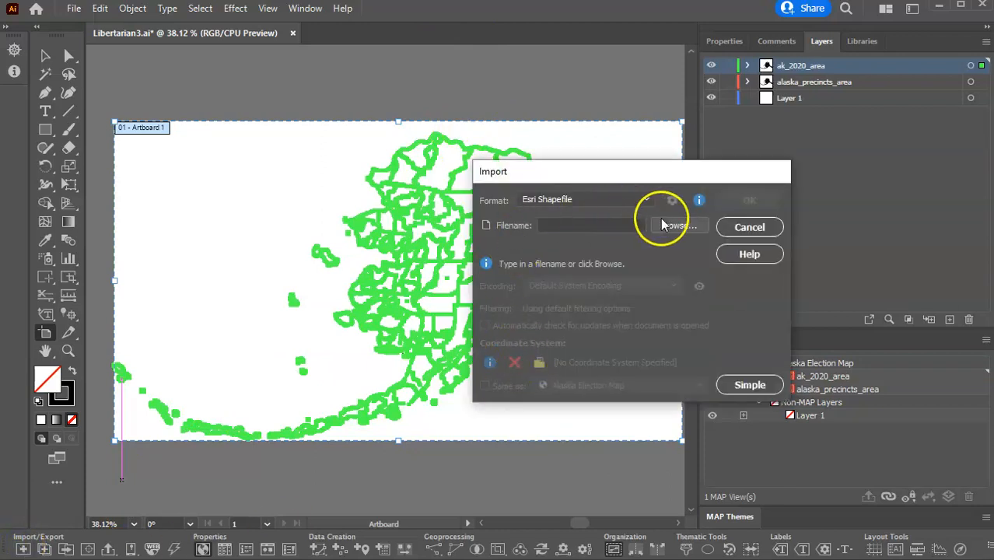
pyautogui.click(676, 224)
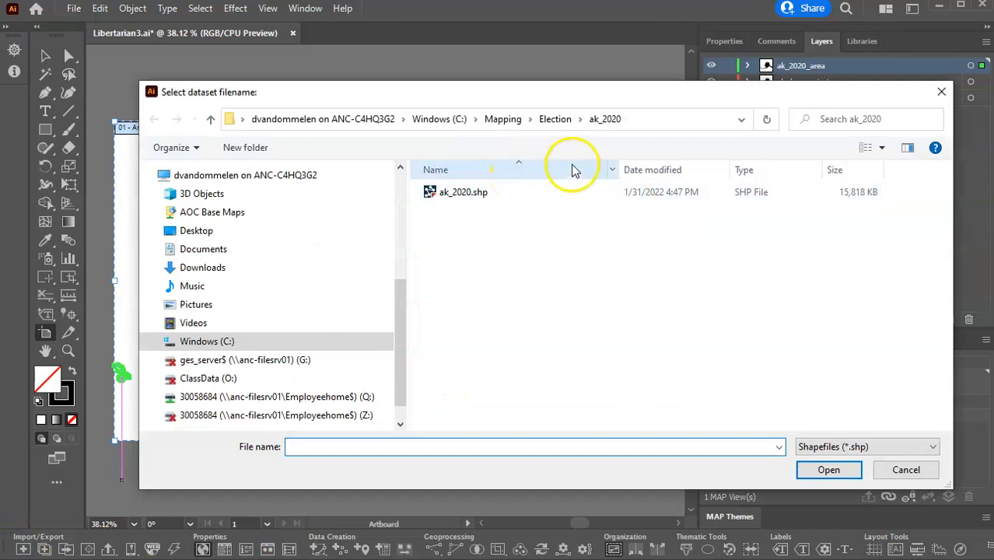
pyautogui.click(551, 120)
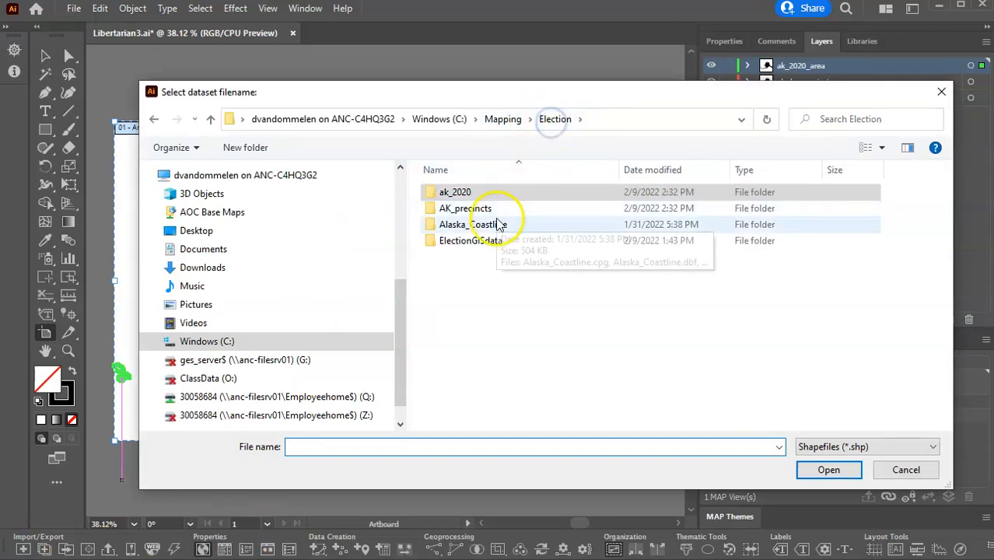
pyautogui.doubleClick(491, 231)
pyautogui.click(512, 195)
pyautogui.doubleClick(513, 195)
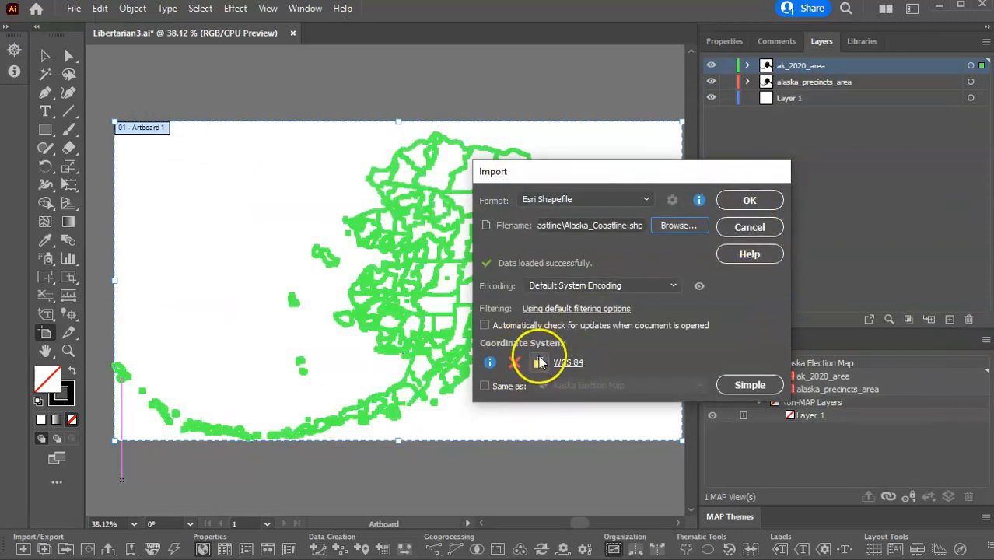
pyautogui.click(751, 200)
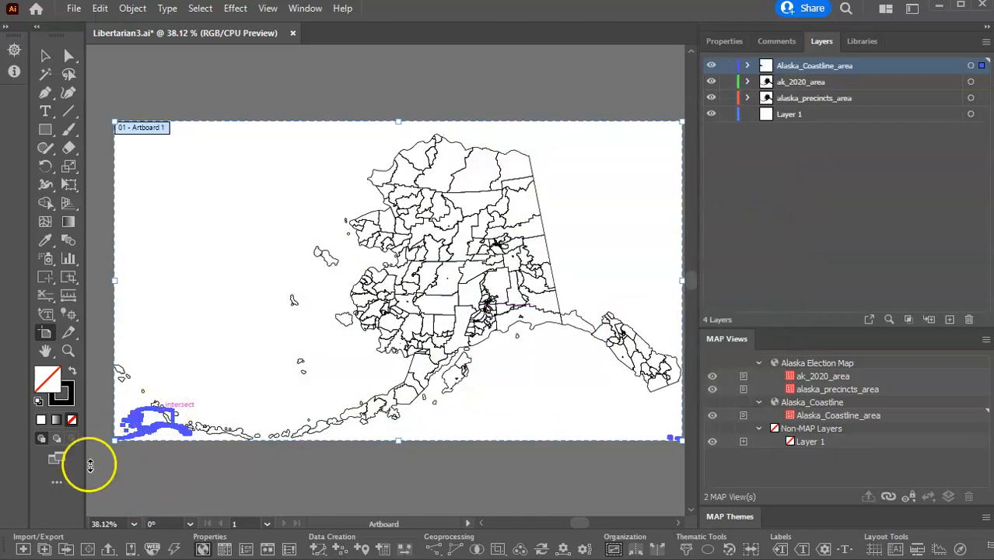
# Move the Alaska_Coastline_area layer into the Alaska Election Map MAP View and delete the emptied Alaska_Coastline MAP View.
pyautogui.click(835, 416)
pyautogui.moveTo(835, 418); pyautogui.dragTo(833, 366)
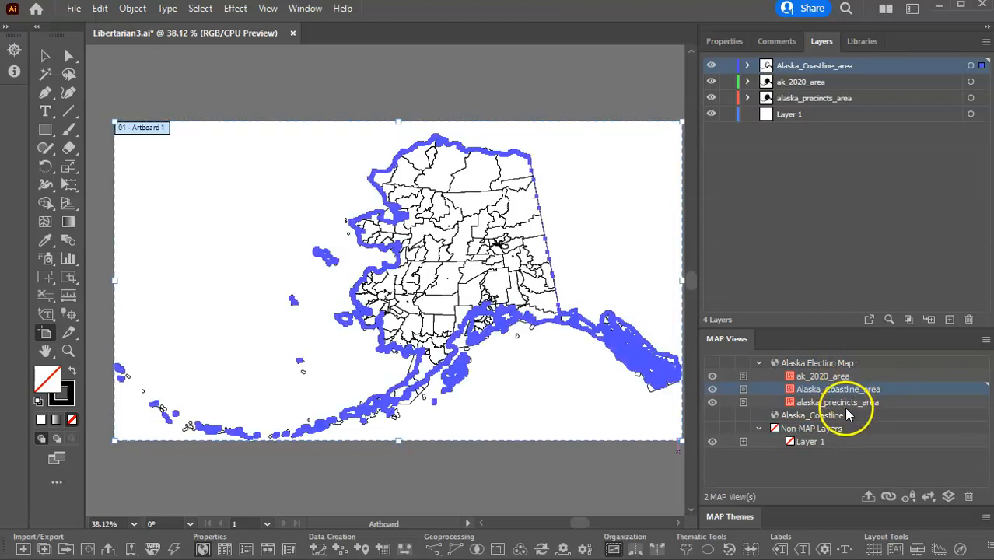
pyautogui.moveTo(847, 403); pyautogui.dragTo(848, 383)
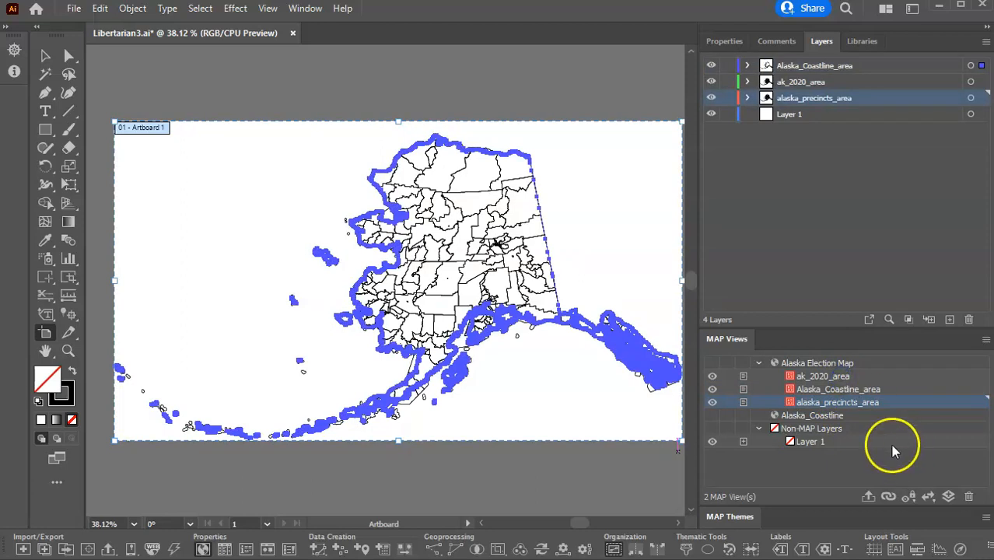
pyautogui.click(800, 417)
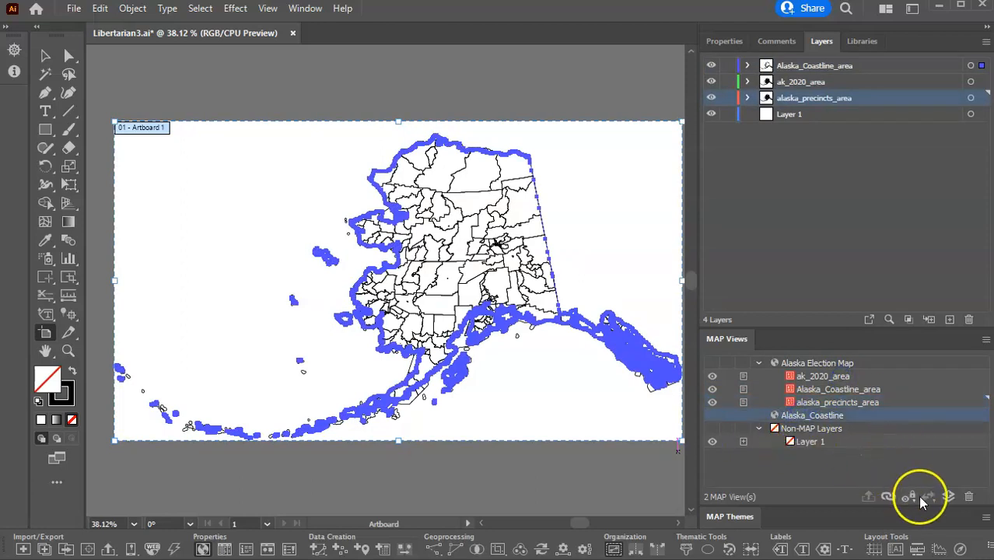
pyautogui.click(969, 498)
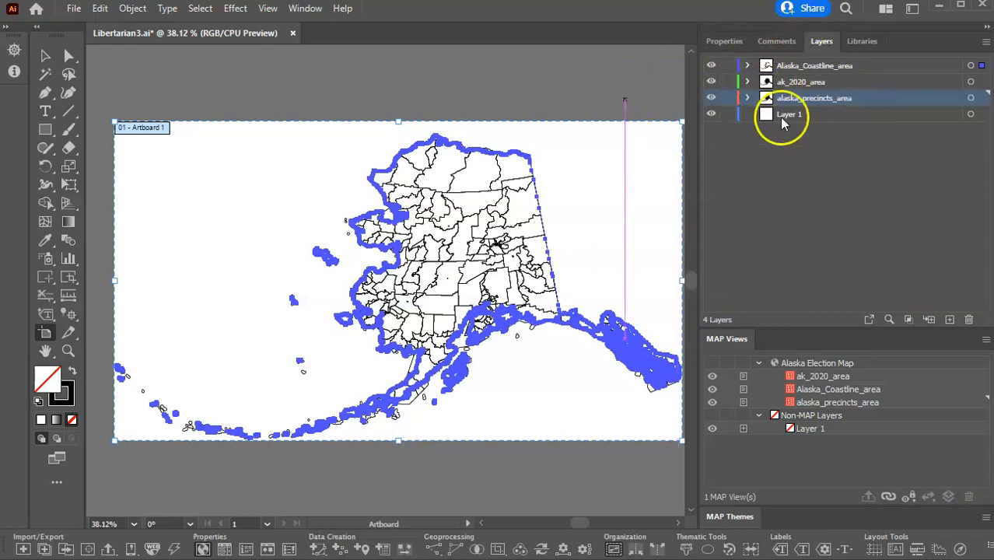
# Lock the Alaska_Coastline_area, ak_2020_area and alaska_precincts_area layers.
pyautogui.click(731, 66)
pyautogui.moveTo(732, 68); pyautogui.dragTo(733, 105)
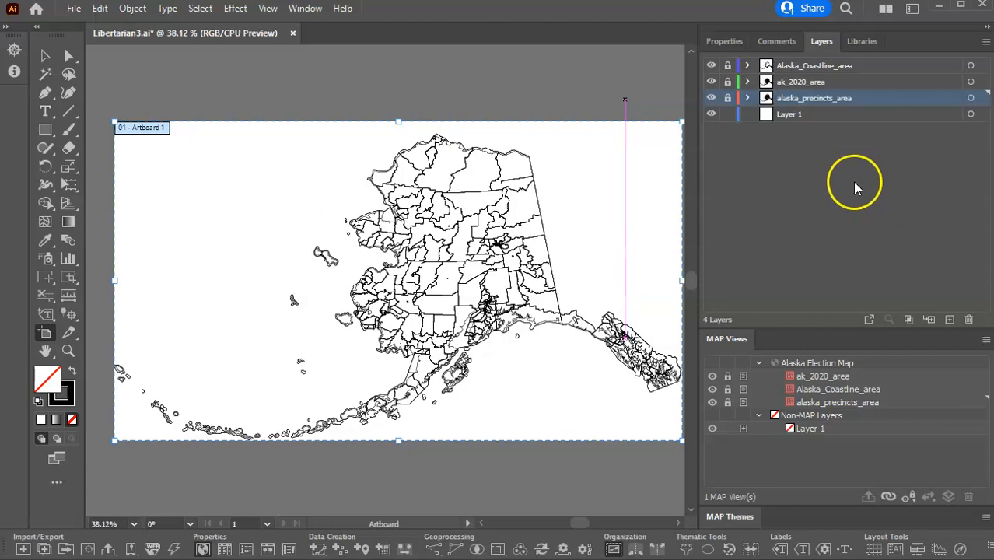
# Unlock the alaska_precincts_area layer, select all its areas and examine their attribute columns in the MAP Attributes table.
pyautogui.click(728, 99)
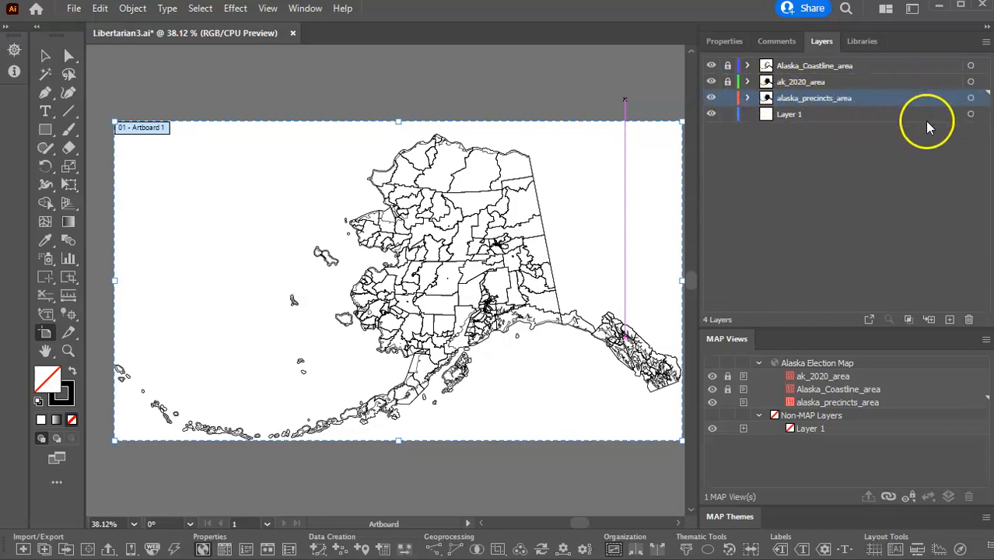
pyautogui.click(971, 98)
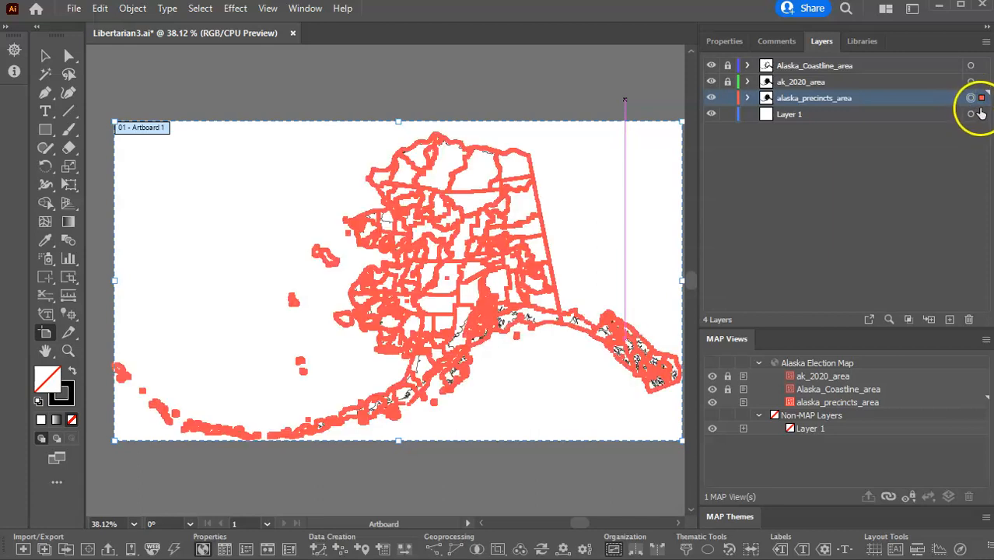
pyautogui.click(305, 8)
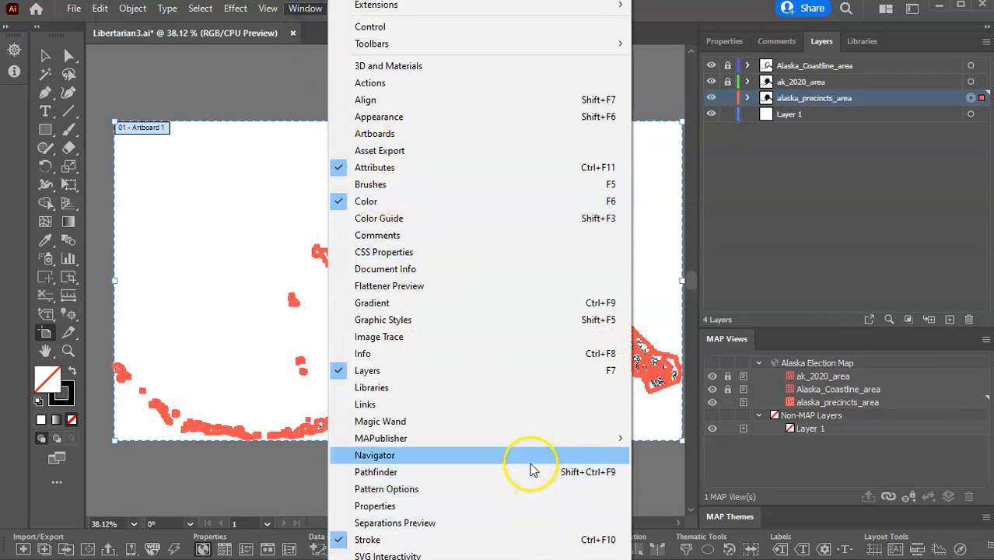
pyautogui.moveTo(508, 435)
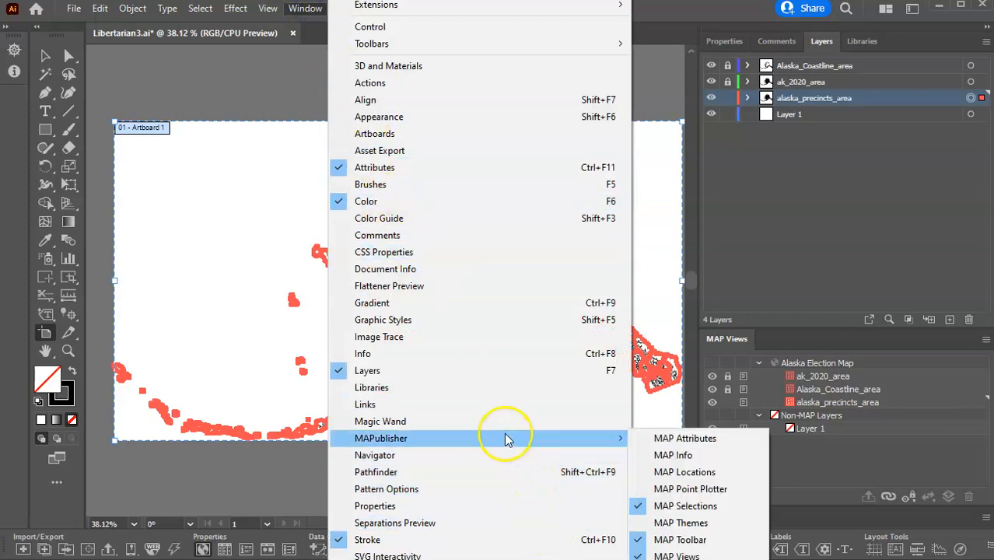
pyautogui.click(675, 438)
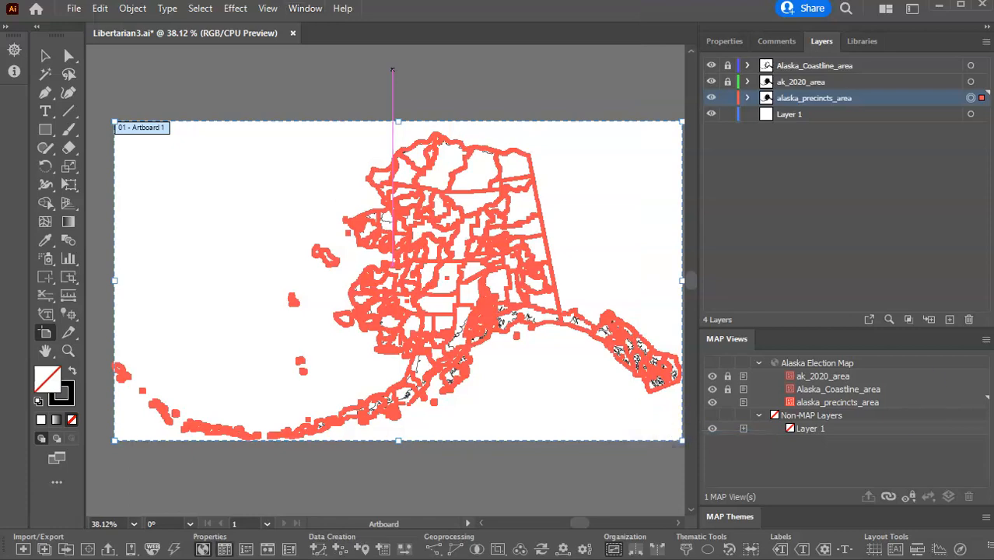
pyautogui.moveTo(993, 31); pyautogui.dragTo(772, 19)
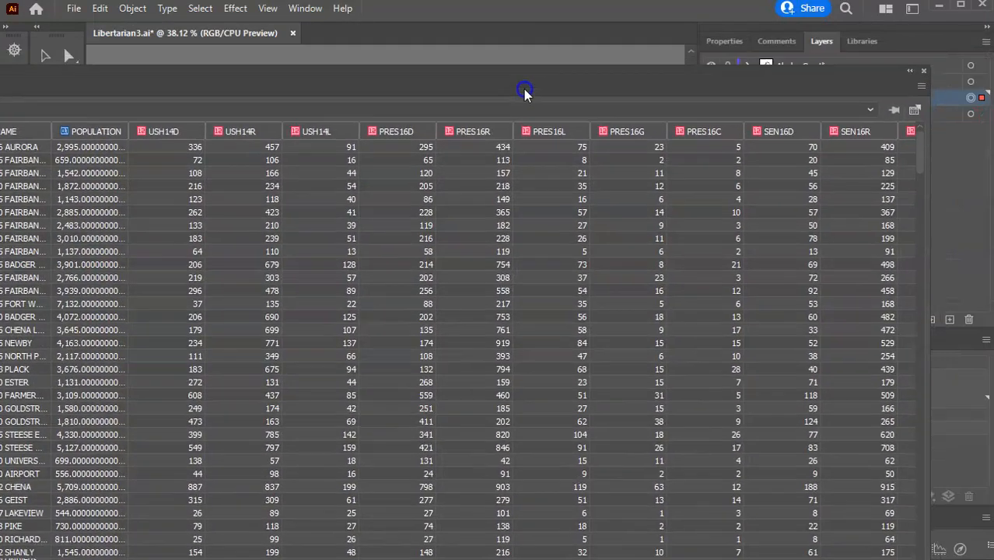
pyautogui.click(922, 71)
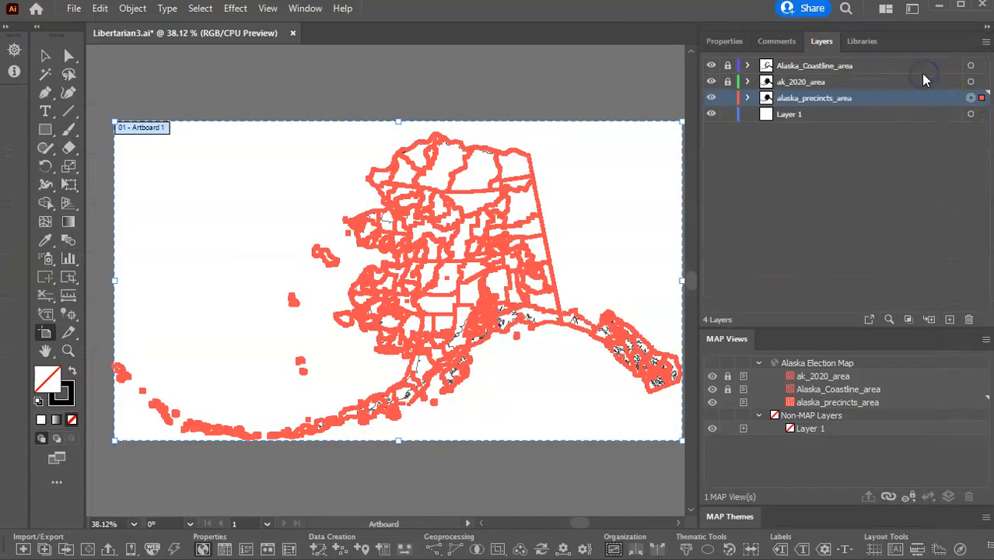
# Lock alaska_precincts_area, unlock ak_2020_area, select all its areas and examine their 2020 election columns in the MAP Attributes table.
pyautogui.click(729, 98)
pyautogui.click(728, 82)
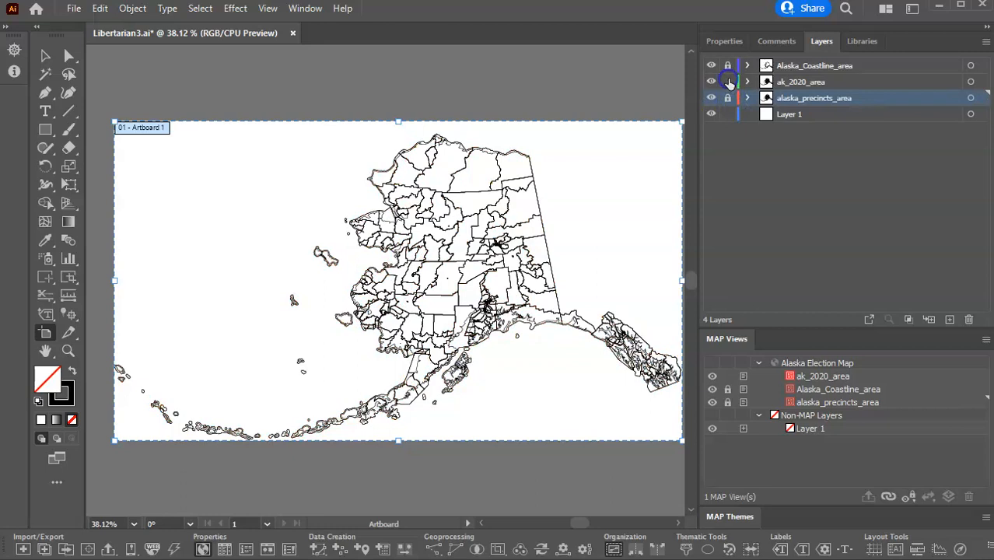
pyautogui.click(970, 82)
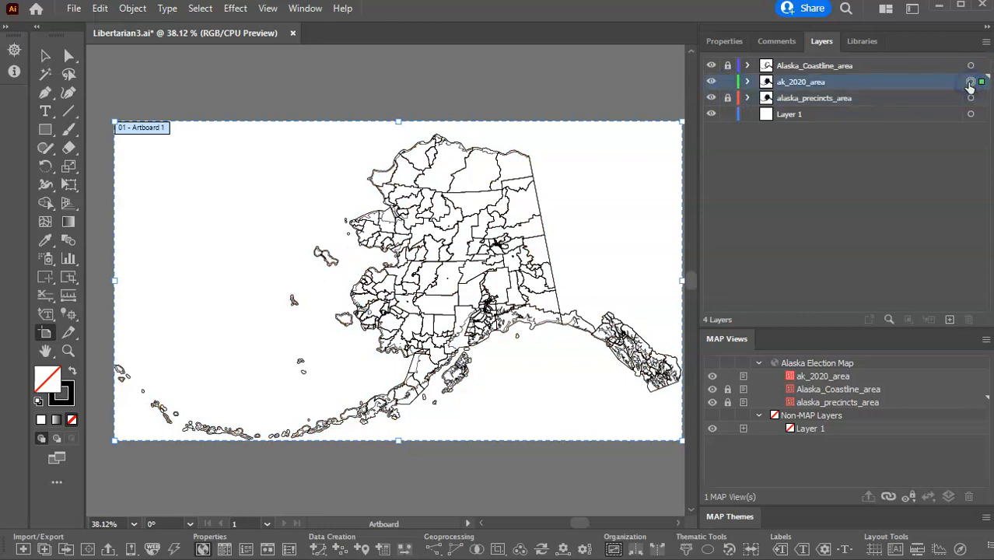
pyautogui.click(304, 8)
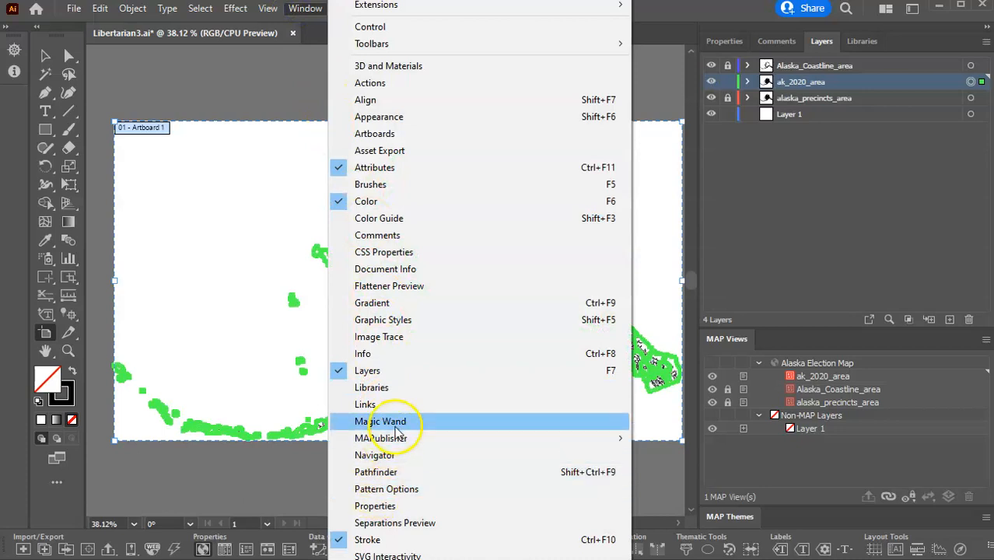
pyautogui.moveTo(400, 438)
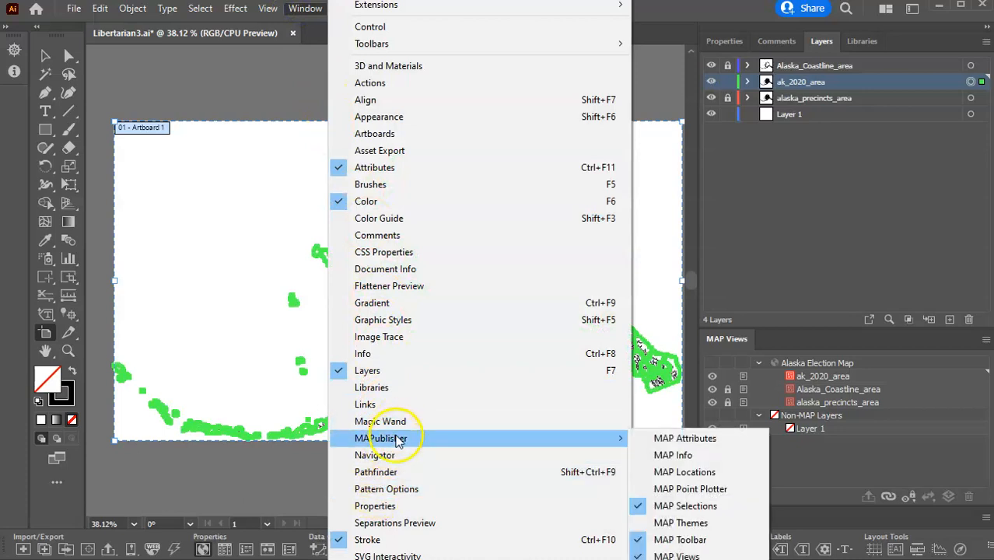
pyautogui.click(677, 438)
pyautogui.moveTo(467, 85); pyautogui.dragTo(782, 31)
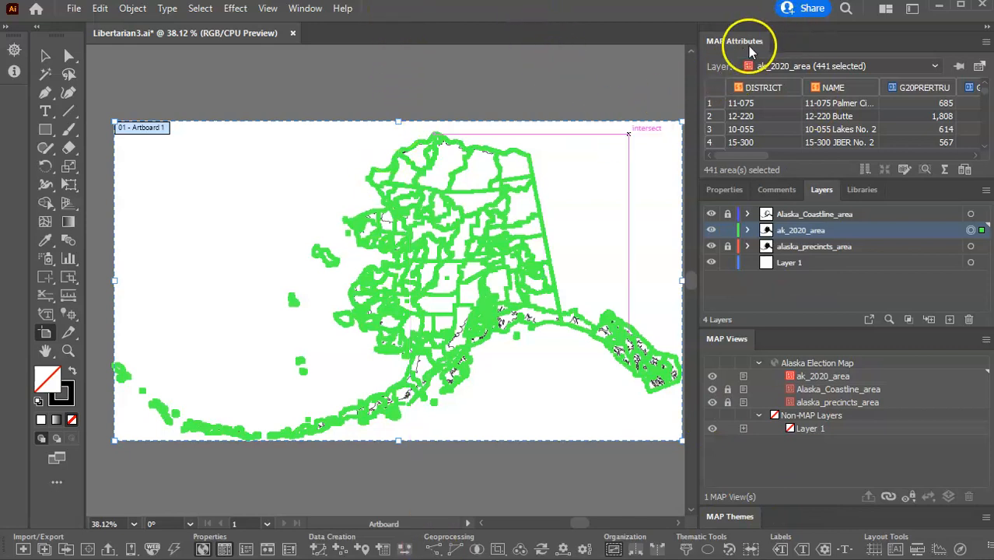
pyautogui.moveTo(743, 43); pyautogui.dragTo(223, 68)
pyautogui.moveTo(453, 60); pyautogui.dragTo(409, 62)
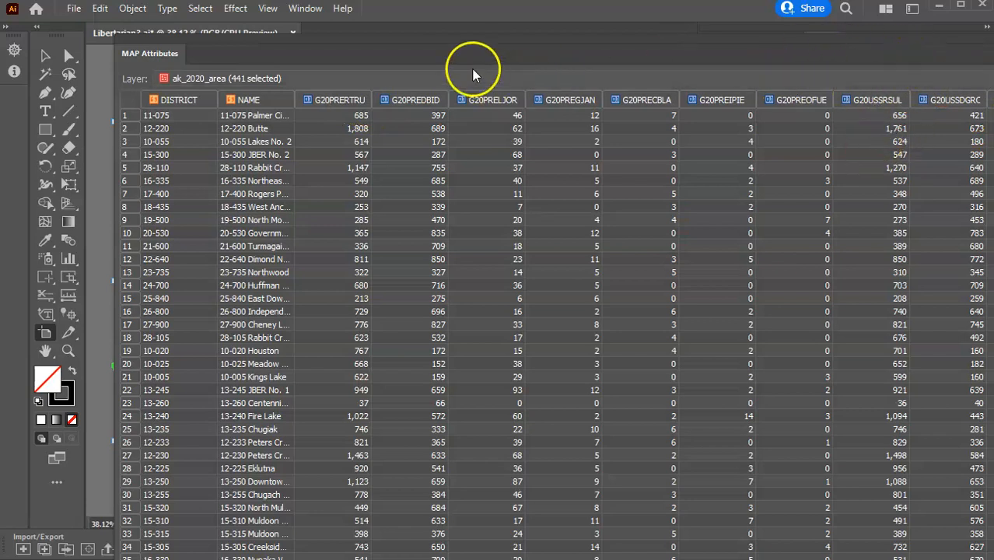
pyautogui.moveTo(501, 62); pyautogui.dragTo(249, 94)
pyautogui.click(988, 75)
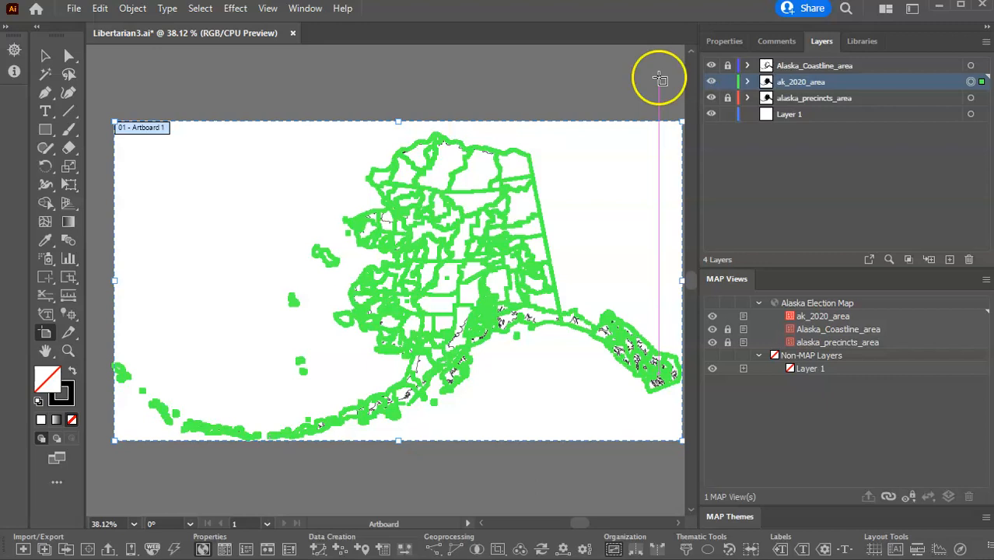
# Lock the ak_2020_area layer, unlock alaska_precincts_area and select all of its areas.
pyautogui.click(728, 82)
pyautogui.click(729, 98)
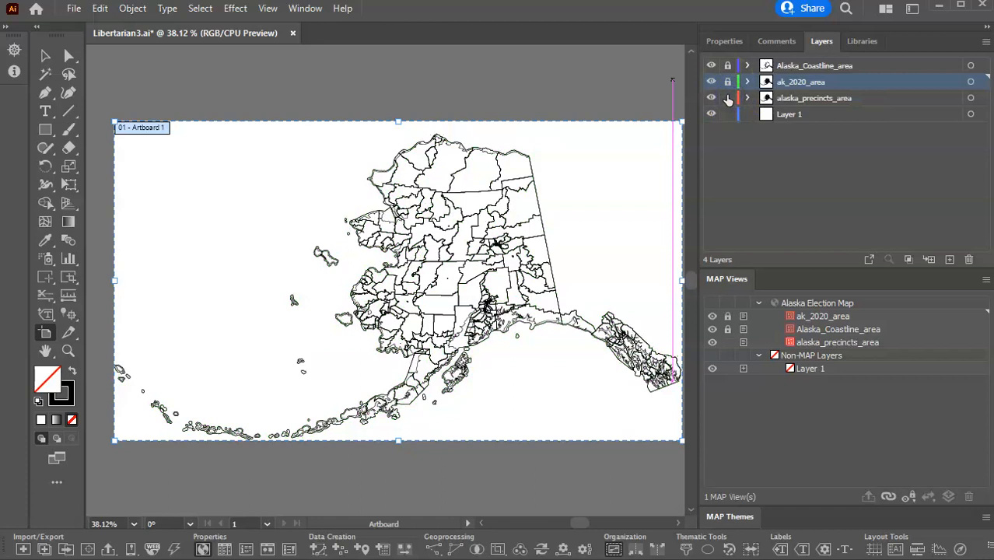
pyautogui.click(971, 99)
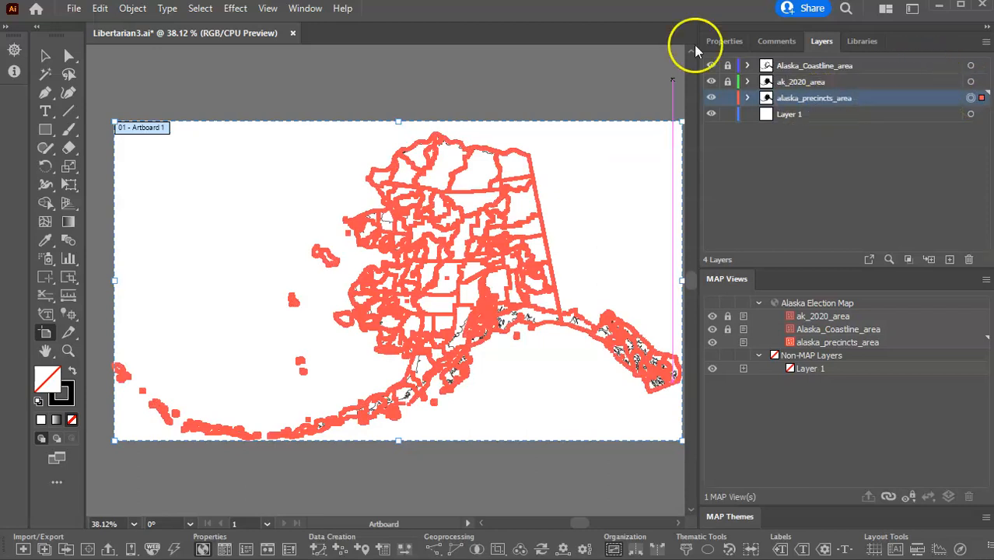
# Open the MAP Attributes table for alaska_precincts_area, resize it and review its columns through to 2MORE.
pyautogui.click(305, 11)
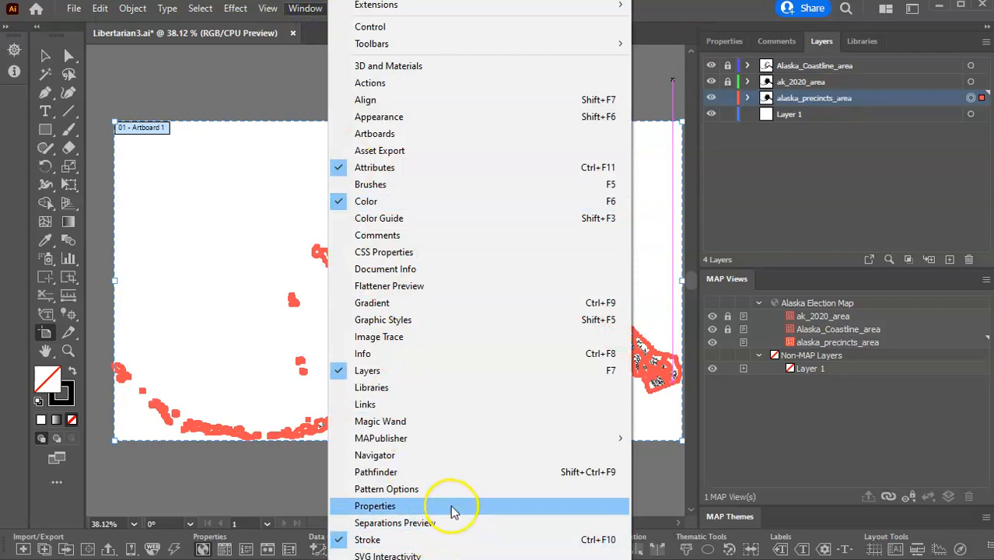
pyautogui.moveTo(466, 439)
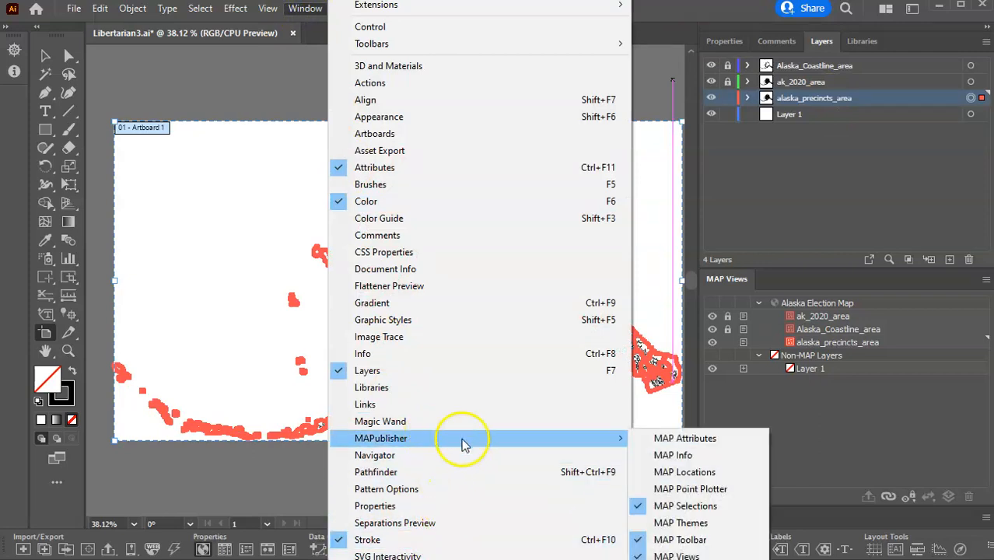
pyautogui.click(675, 440)
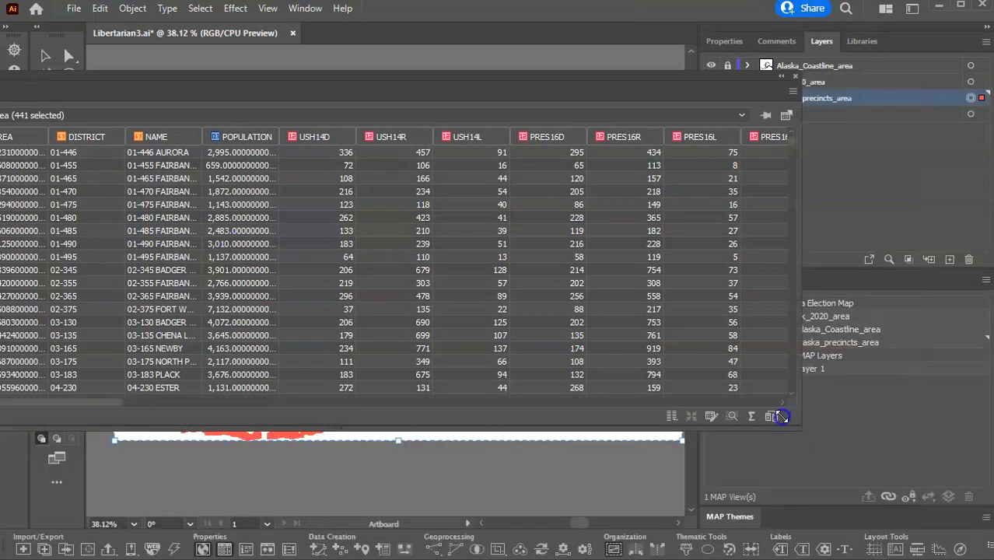
pyautogui.click(271, 40)
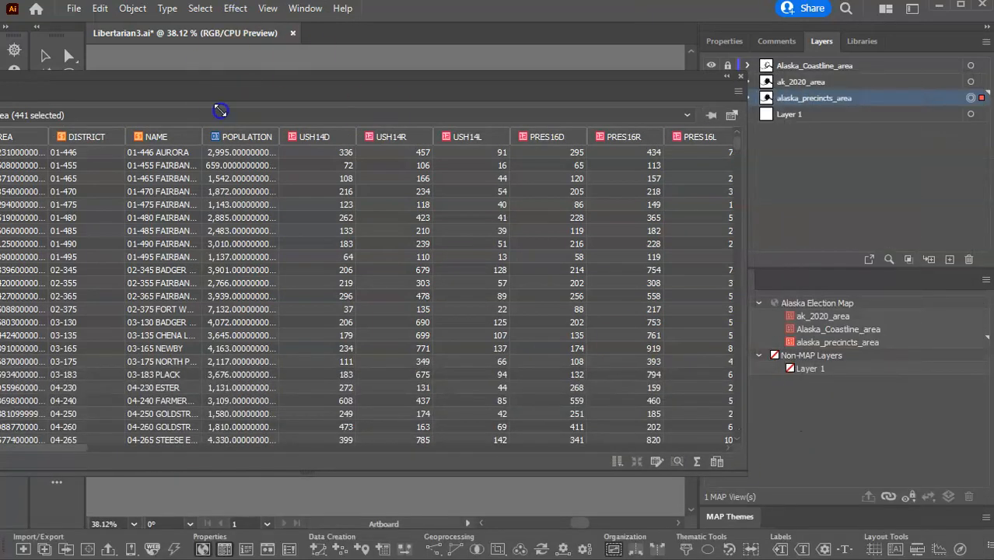
pyautogui.click(191, 88)
pyautogui.moveTo(190, 90); pyautogui.dragTo(391, 65)
pyautogui.click(274, 143)
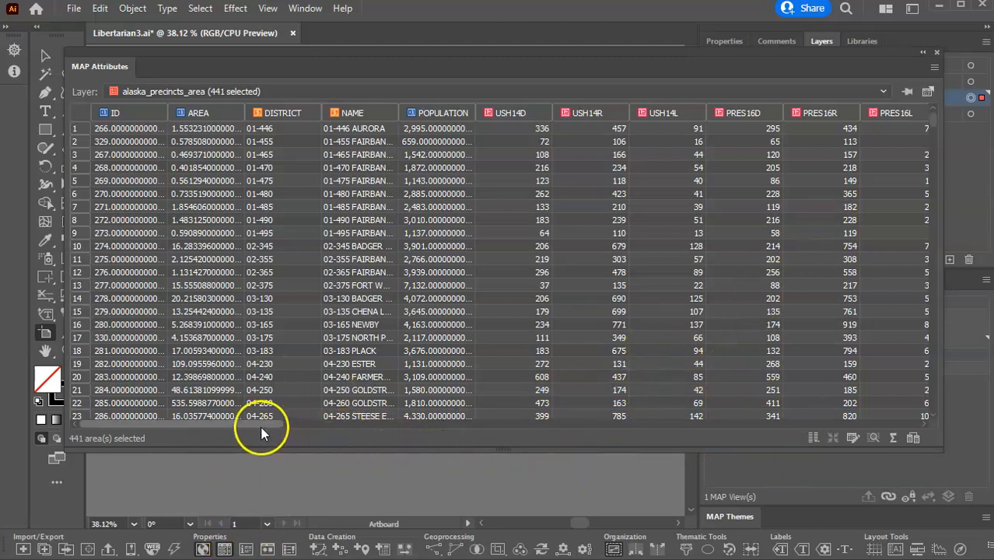
pyautogui.moveTo(261, 424); pyautogui.dragTo(958, 406)
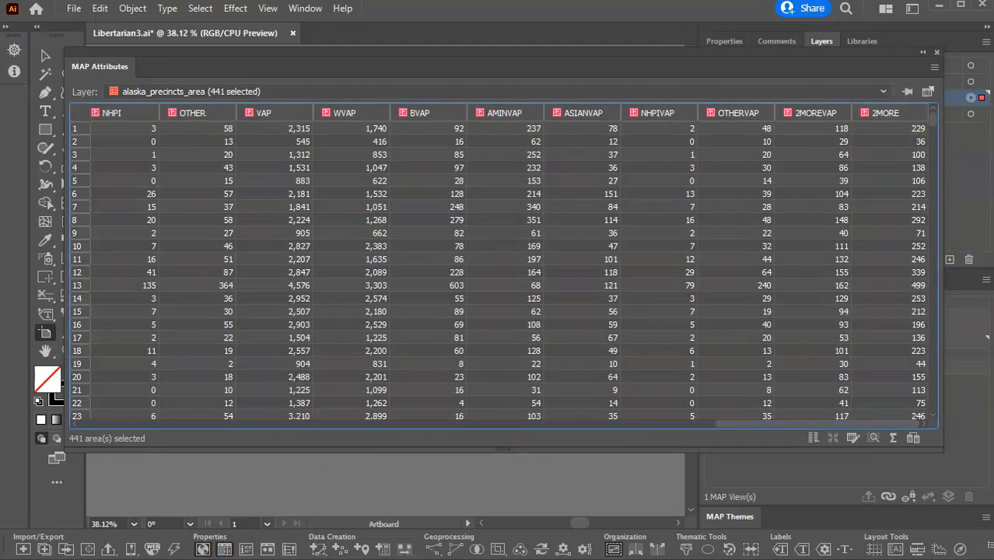
pyautogui.moveTo(525, 451); pyautogui.dragTo(529, 473)
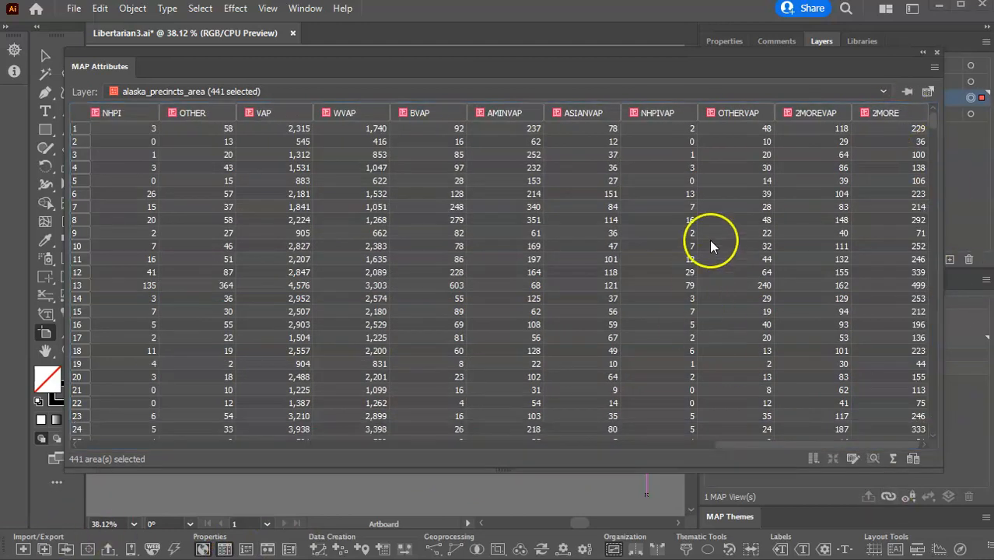
# Edit the alaska_precincts_area schema and add a new attribute named PercentL after 2MORE.
pyautogui.click(852, 459)
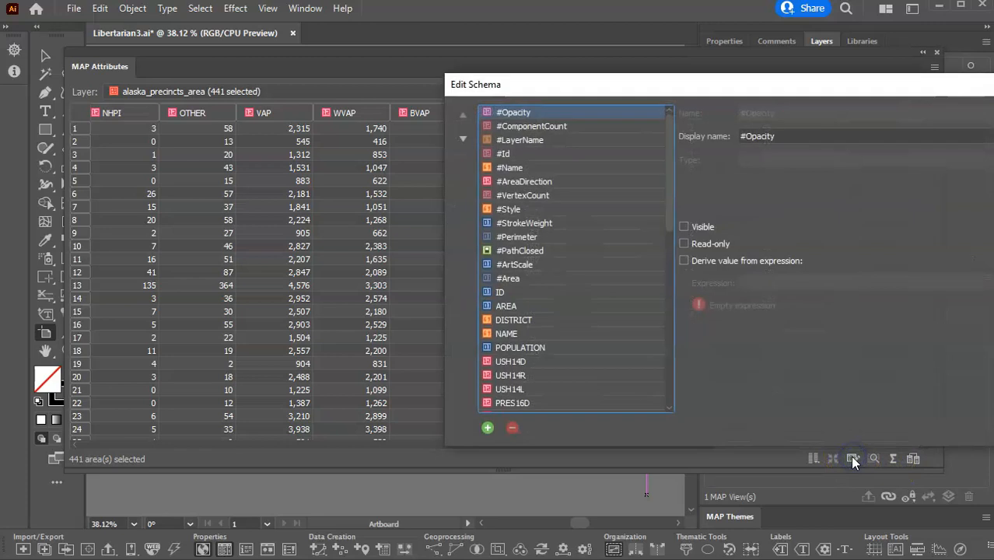
pyautogui.moveTo(739, 84); pyautogui.dragTo(480, 62)
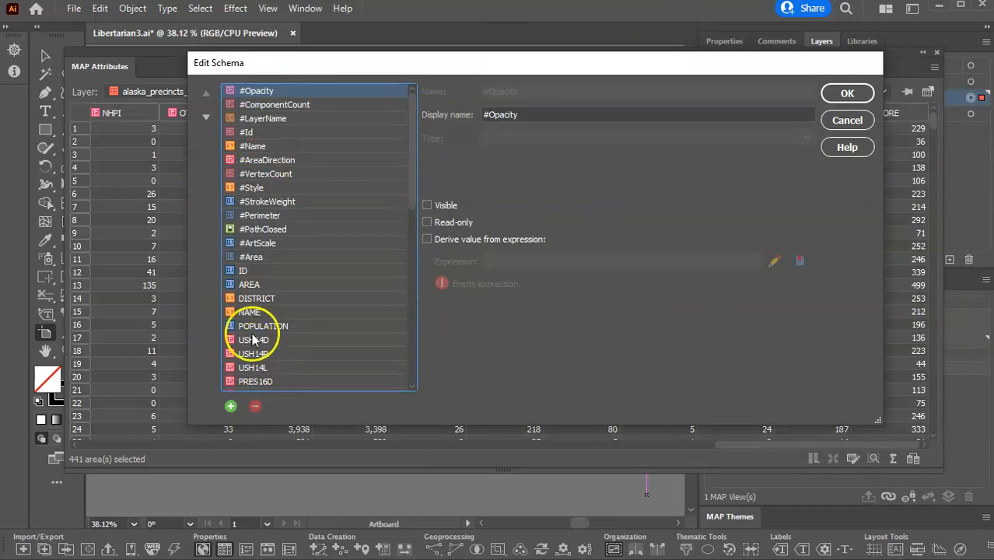
pyautogui.moveTo(410, 166); pyautogui.dragTo(418, 385)
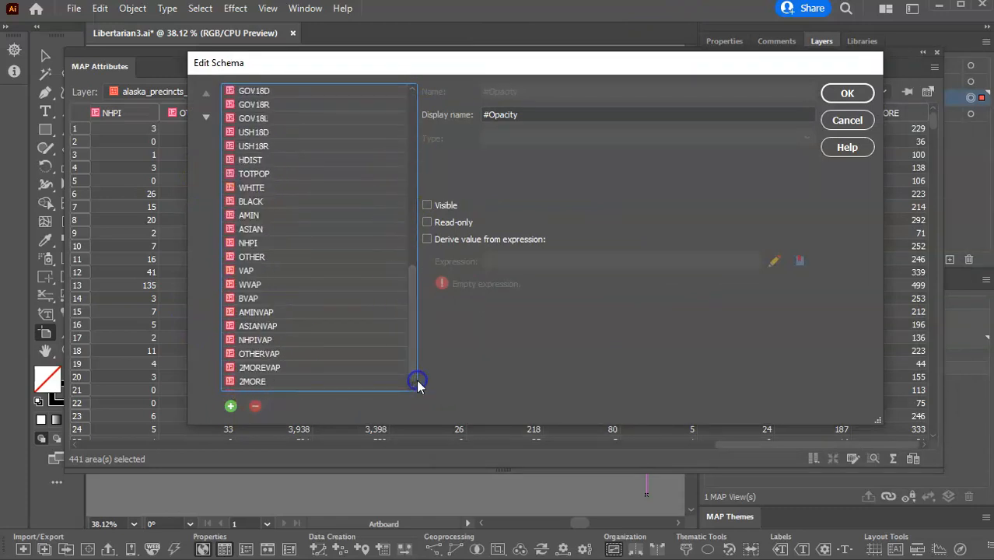
pyautogui.click(230, 406)
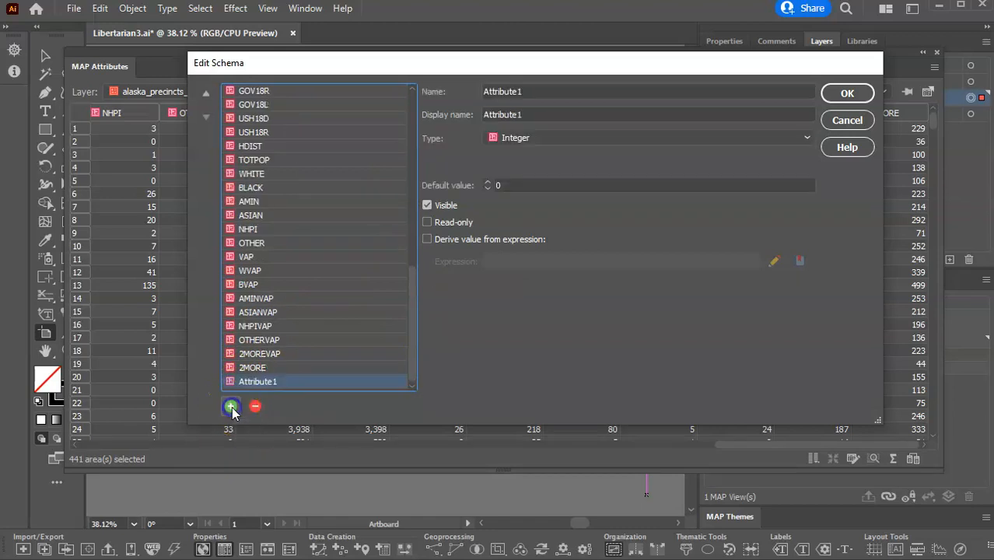
pyautogui.click(546, 91)
pyautogui.moveTo(549, 91); pyautogui.dragTo(489, 92)
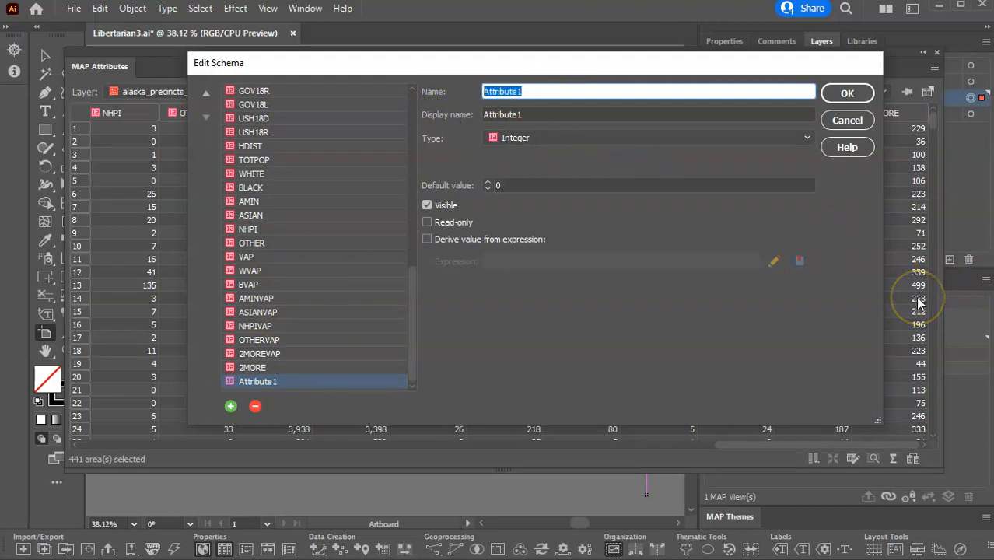
pyautogui.write('PercentL')
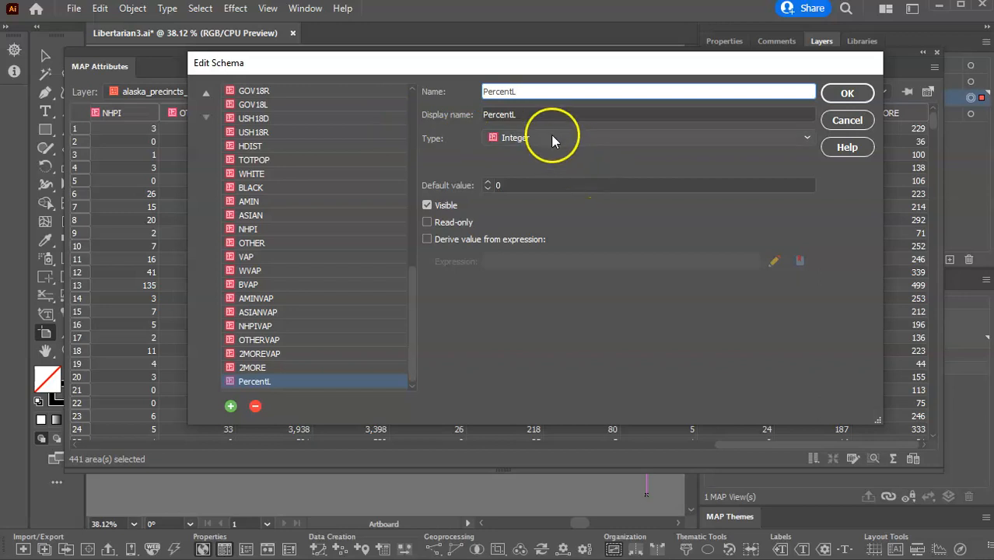
# Set the PercentL attribute's type to Double with 1 decimal.
pyautogui.click(804, 138)
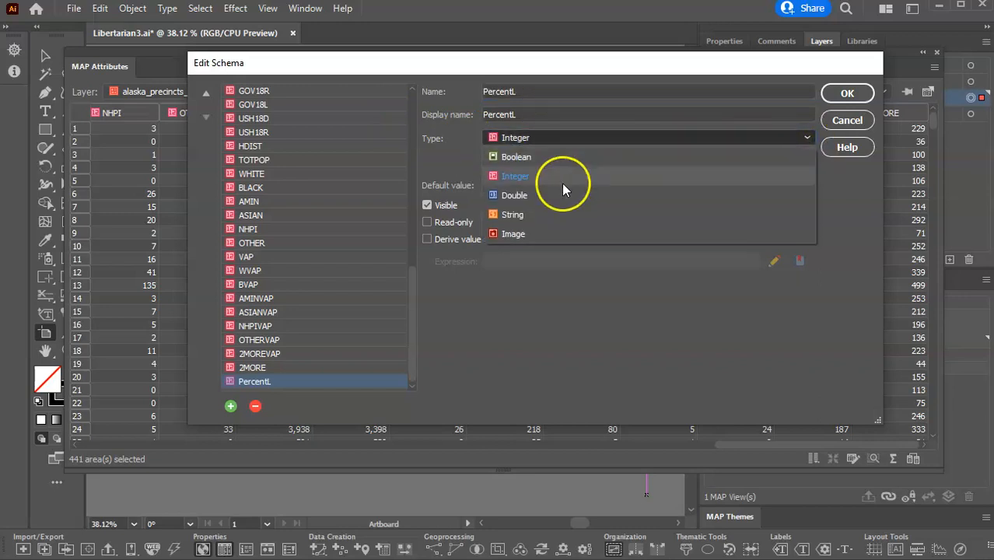
pyautogui.click(514, 196)
pyautogui.click(501, 164)
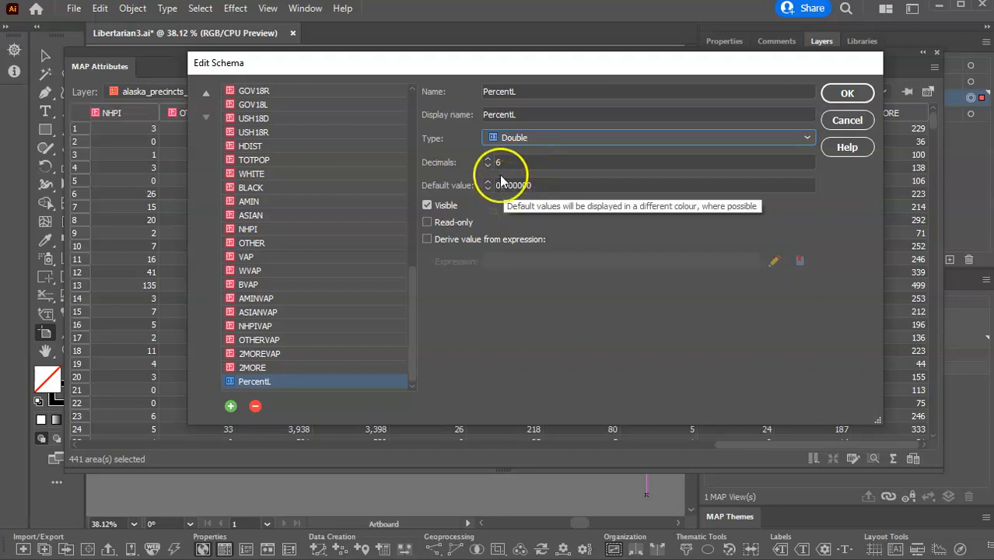
pyautogui.click(487, 166)
pyautogui.click(487, 166)
pyautogui.click(487, 165)
pyautogui.click(487, 166)
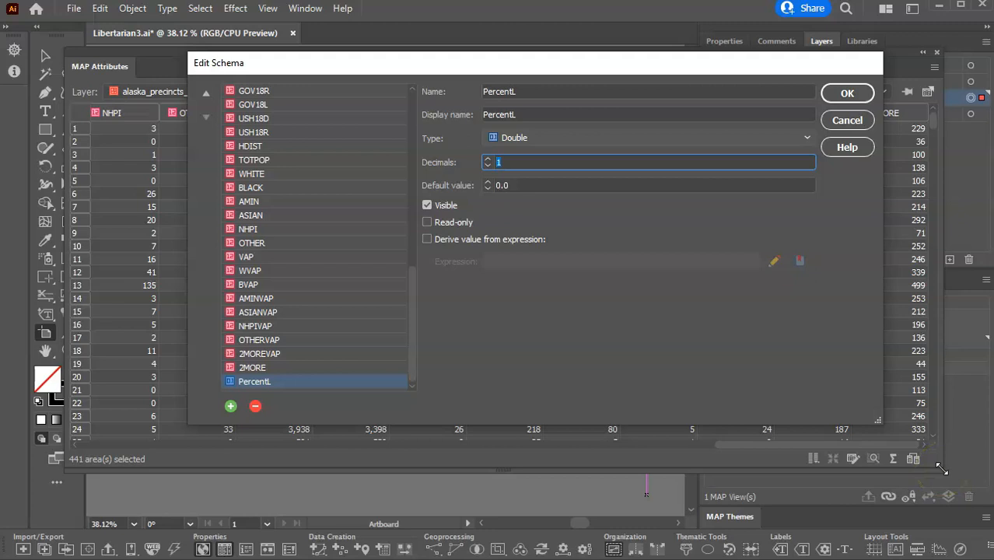
# Set PercentL to derive its value from an expression and start that expression in the Expression Builder with (USH14L/.
pyautogui.click(427, 239)
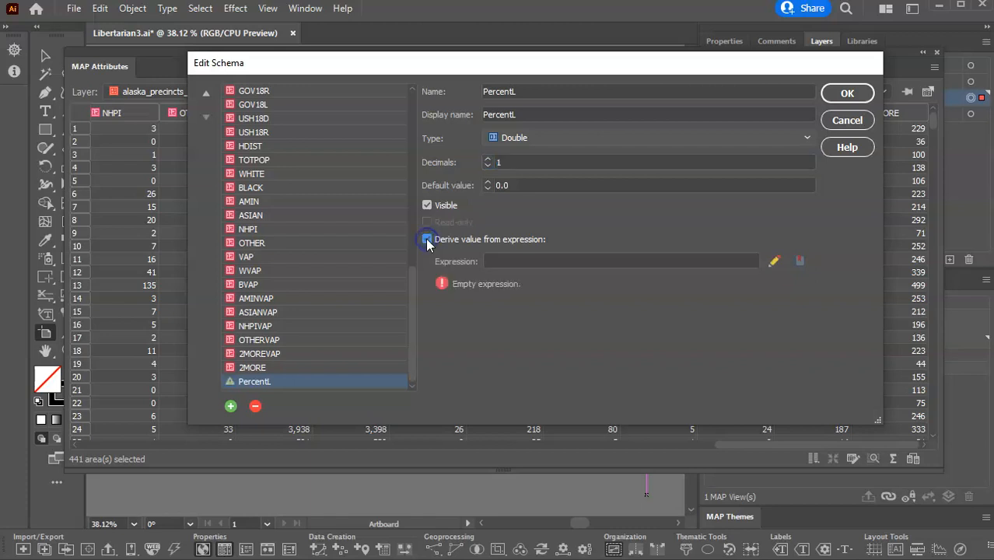
pyautogui.click(561, 261)
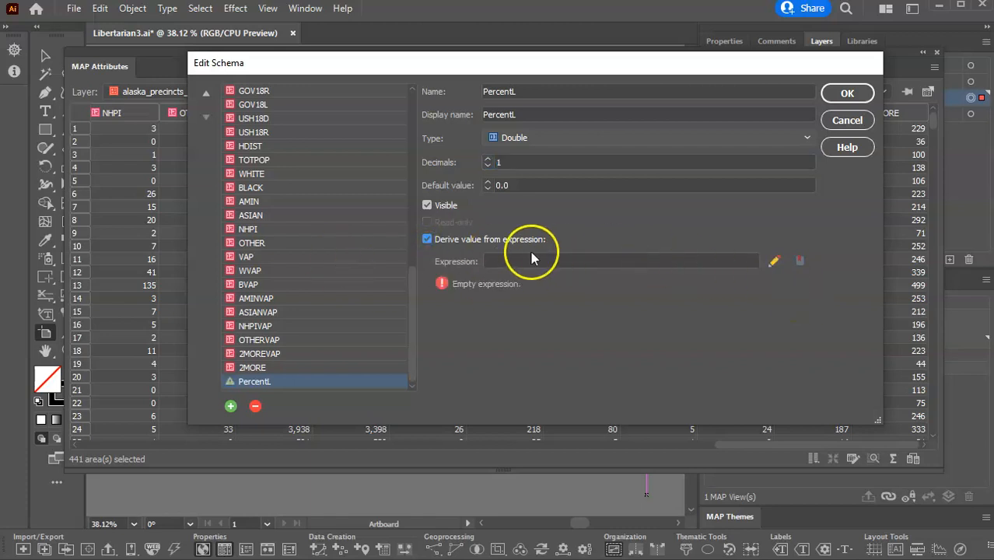
pyautogui.click(775, 265)
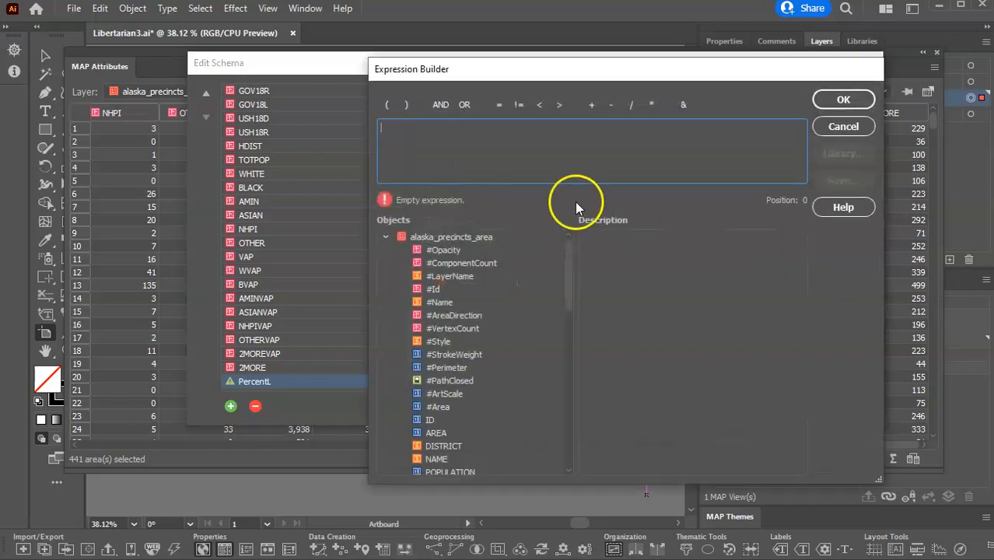
pyautogui.click(444, 165)
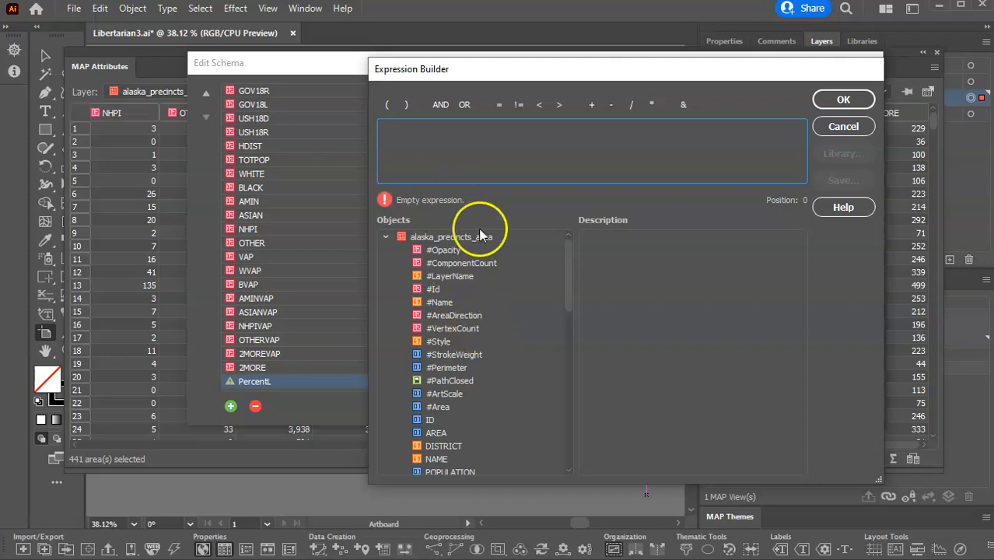
pyautogui.click(387, 104)
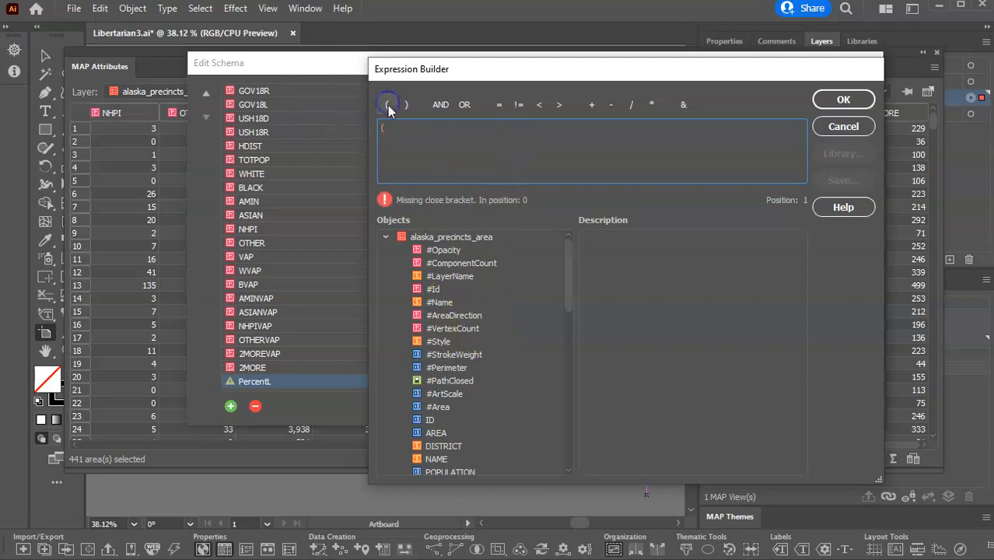
pyautogui.click(566, 268)
pyautogui.moveTo(566, 269); pyautogui.dragTo(560, 292)
pyautogui.click(452, 407)
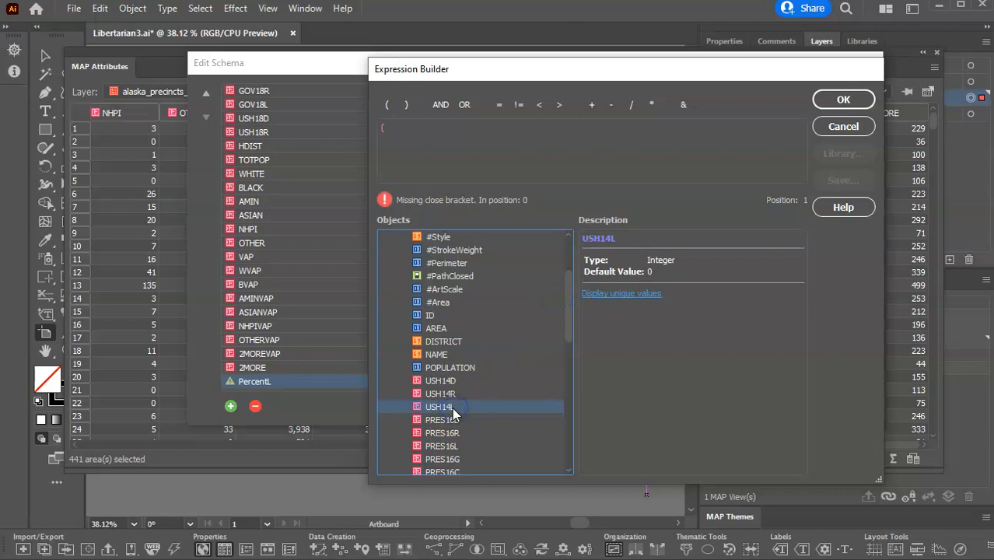
pyautogui.doubleClick(441, 408)
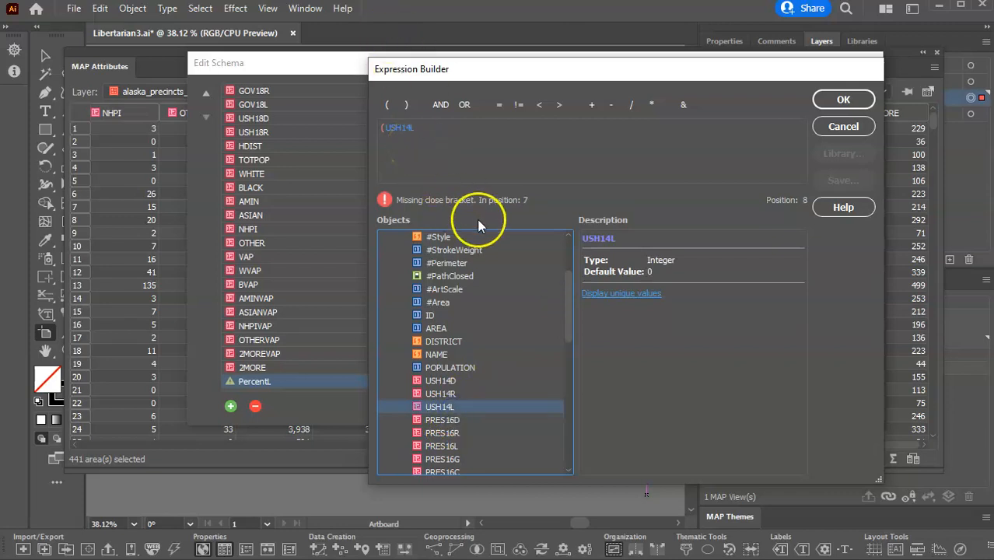
pyautogui.click(630, 104)
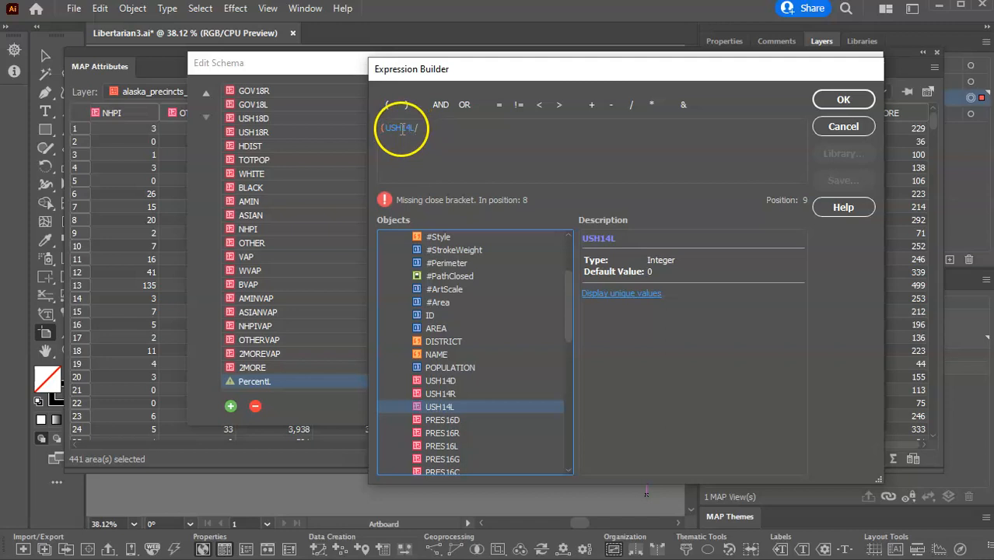
# Add the denominator (USH14D+USH14R+USH14L) to the PercentL expression and close the outer bracket.
pyautogui.click(388, 104)
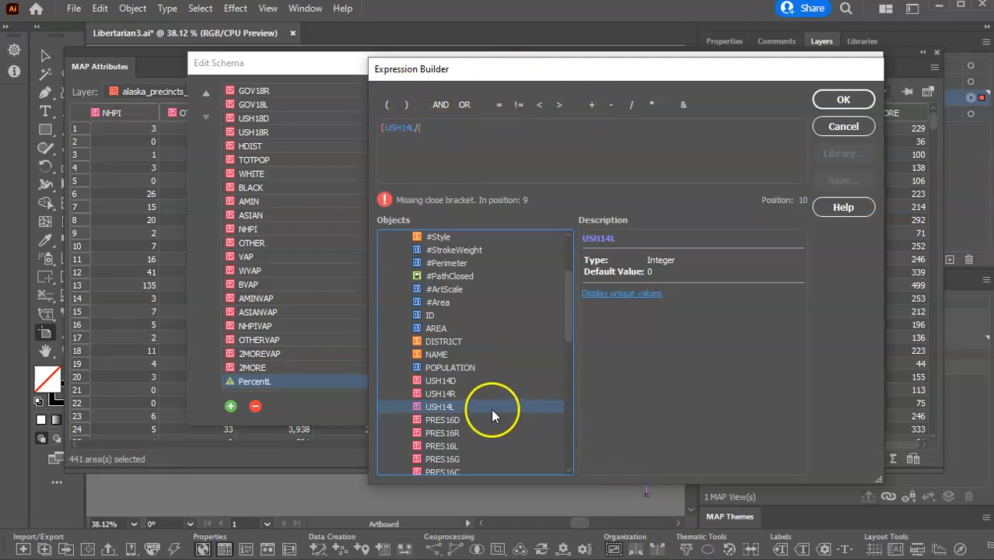
pyautogui.doubleClick(453, 381)
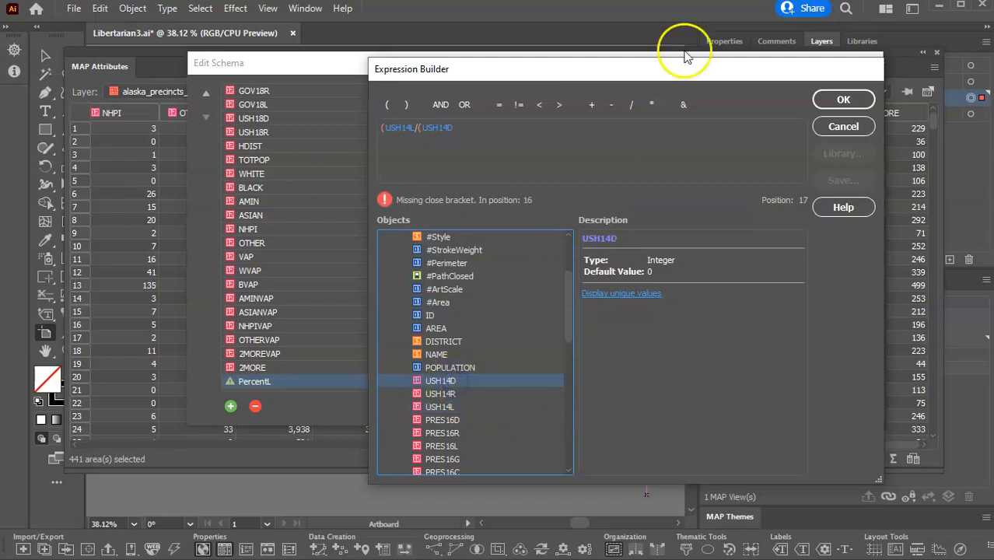
pyautogui.click(592, 106)
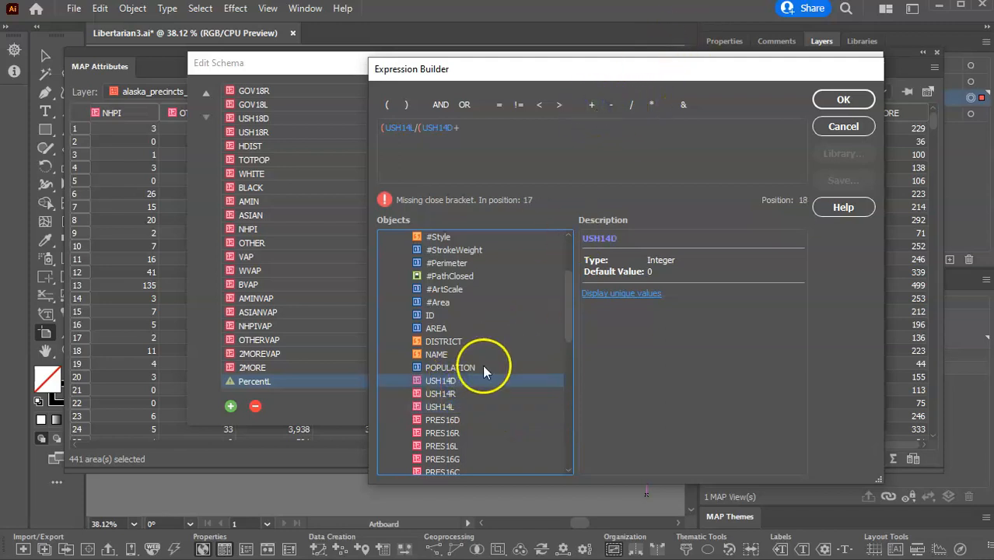
pyautogui.doubleClick(435, 394)
pyautogui.click(591, 106)
pyautogui.doubleClick(449, 408)
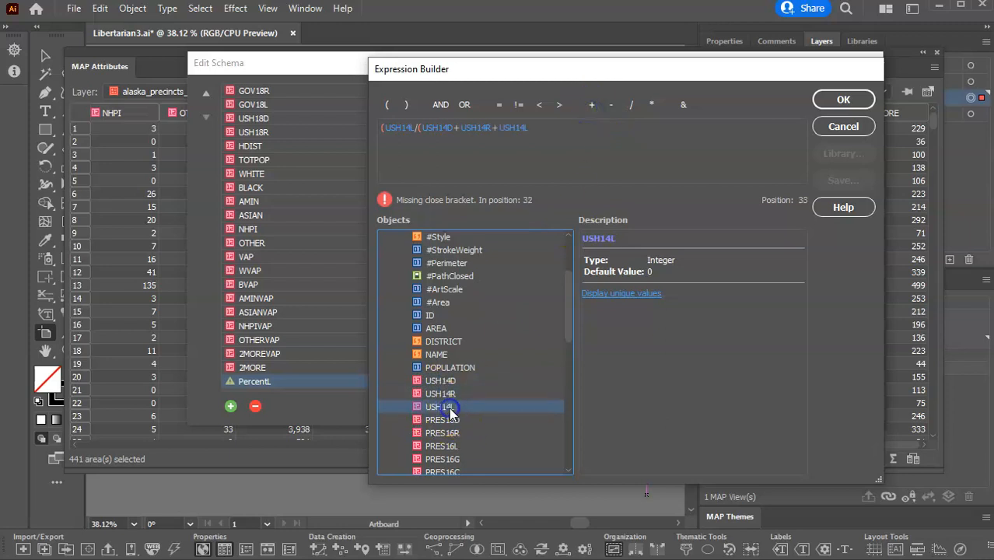
pyautogui.click(409, 105)
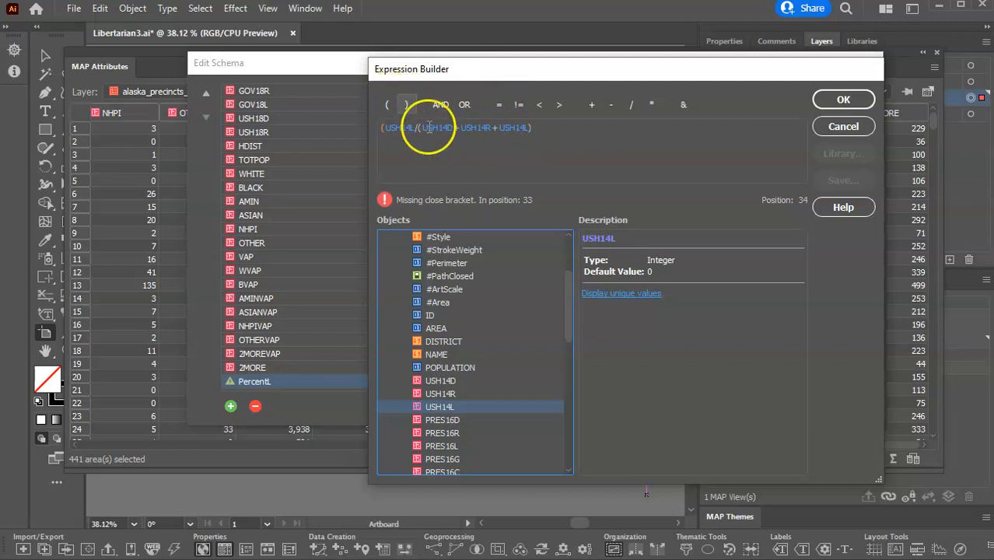
pyautogui.click(405, 104)
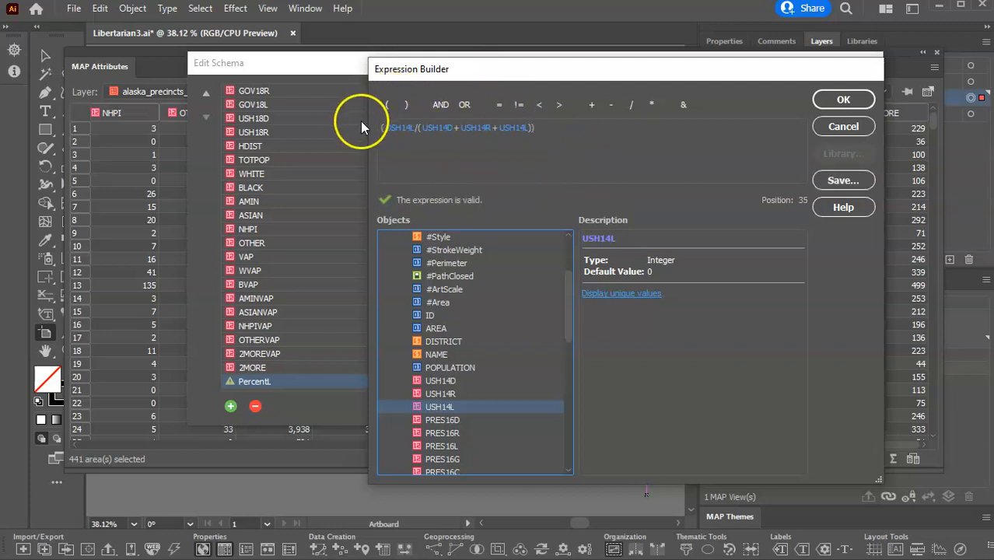
# Multiply the PercentL expression by 100 and apply both the expression and the schema changes.
pyautogui.click(655, 104)
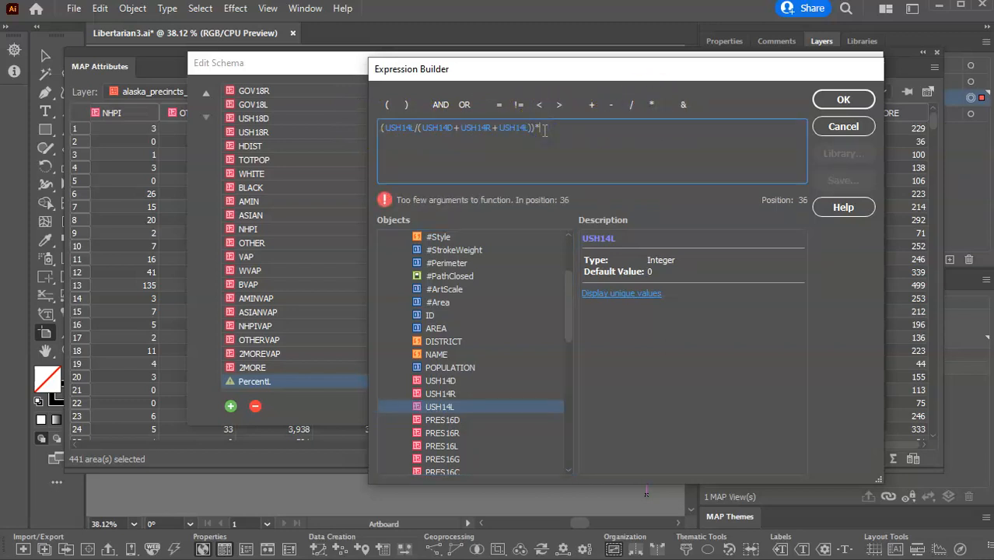
pyautogui.write('100')
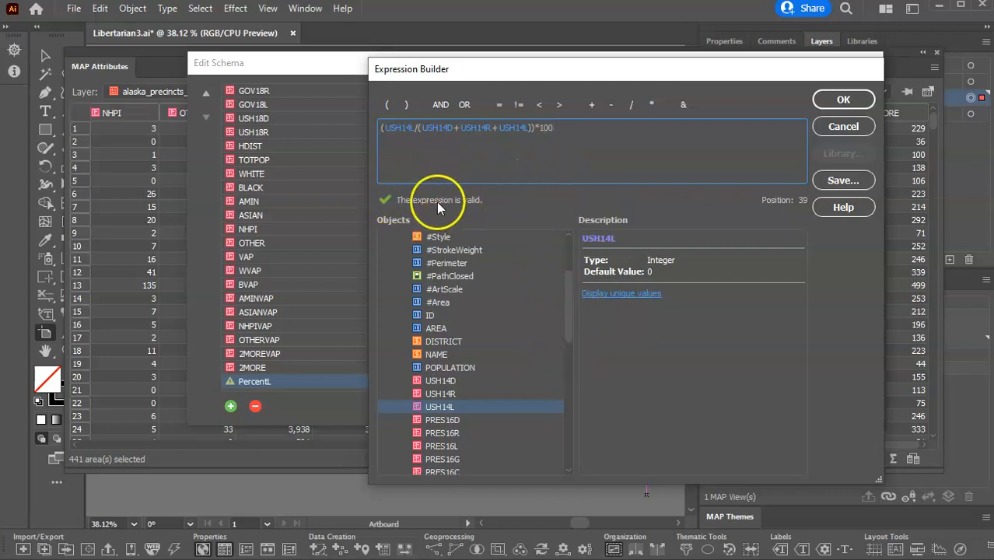
pyautogui.click(840, 105)
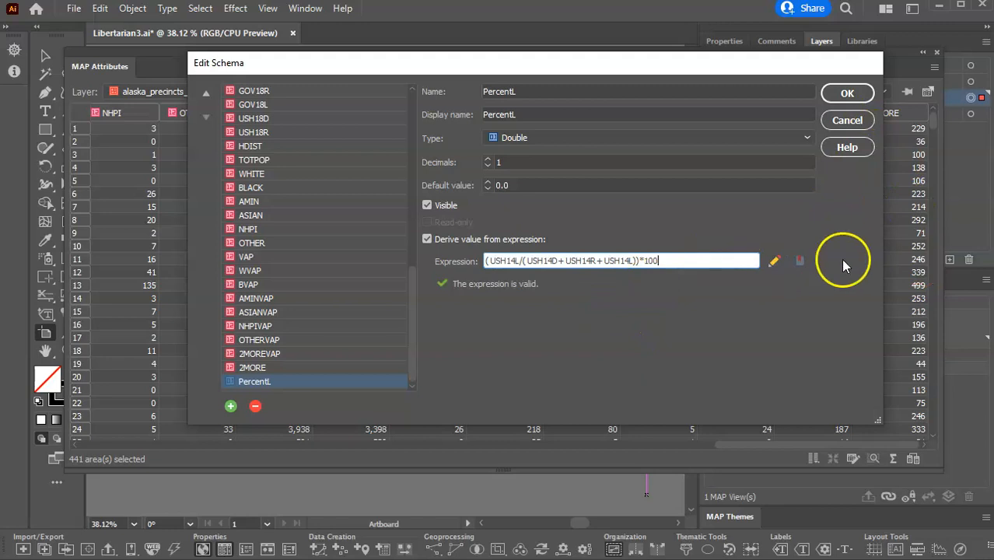
pyautogui.click(842, 94)
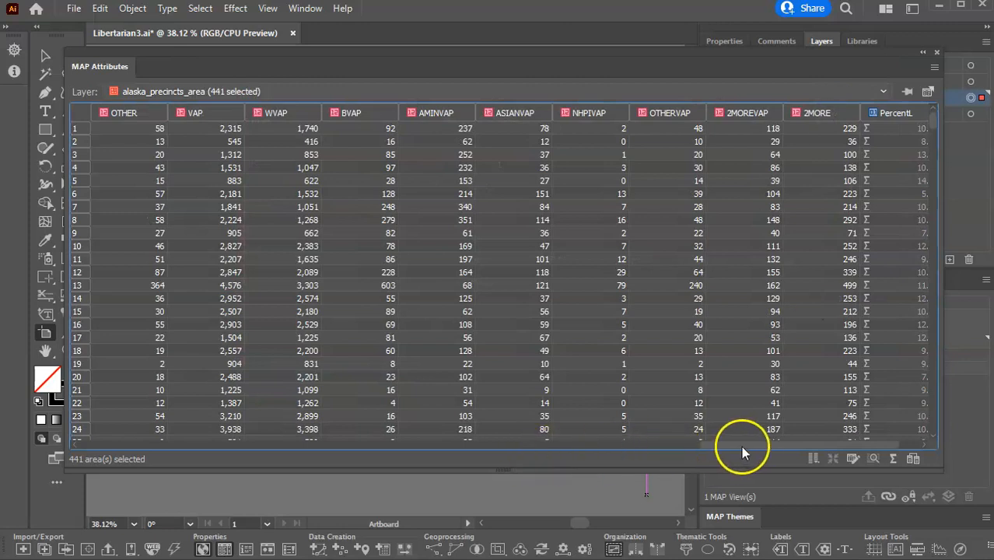
# Review the PercentL column, close the attribute table and lock the alaska_precincts_area layer.
pyautogui.moveTo(745, 445); pyautogui.dragTo(776, 447)
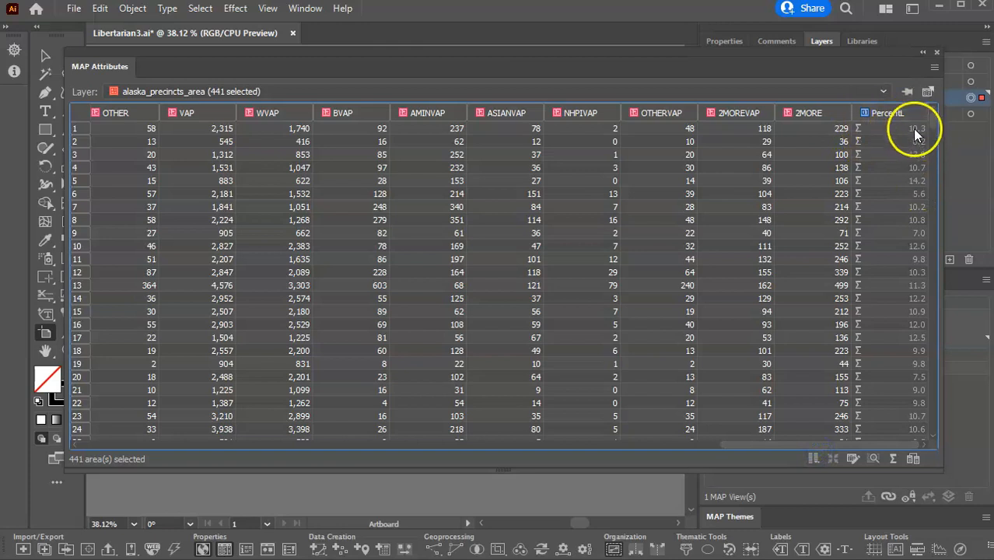
pyautogui.moveTo(891, 447); pyautogui.dragTo(159, 467)
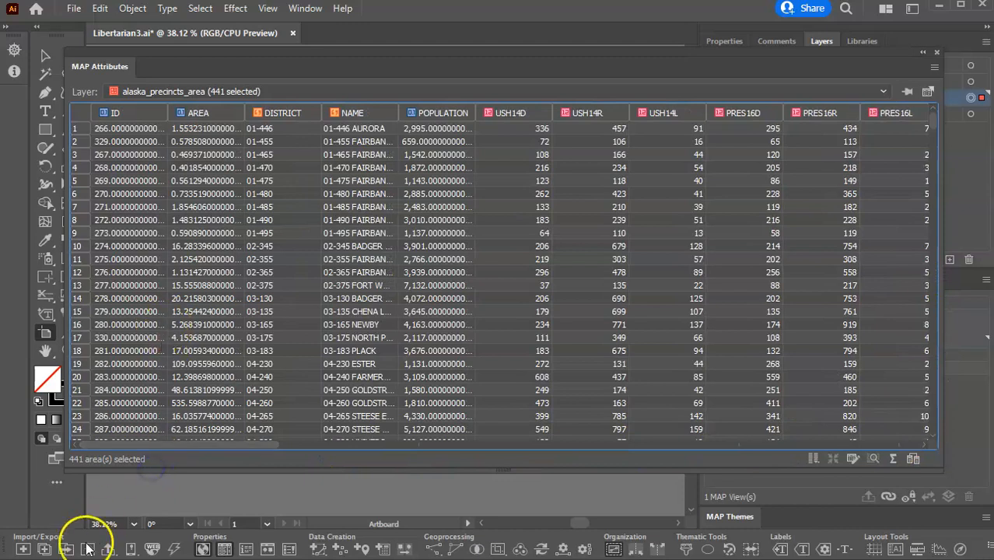
pyautogui.click(936, 53)
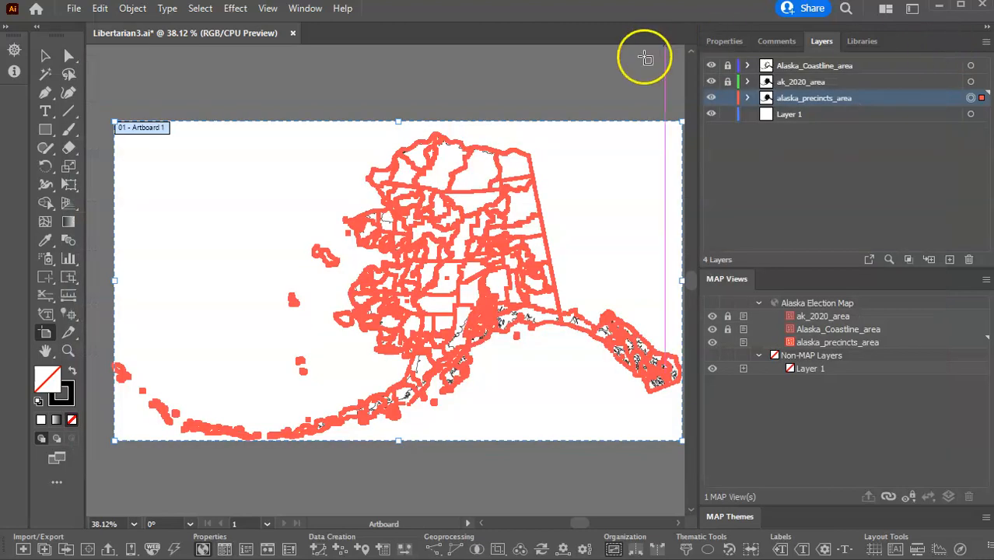
pyautogui.click(728, 98)
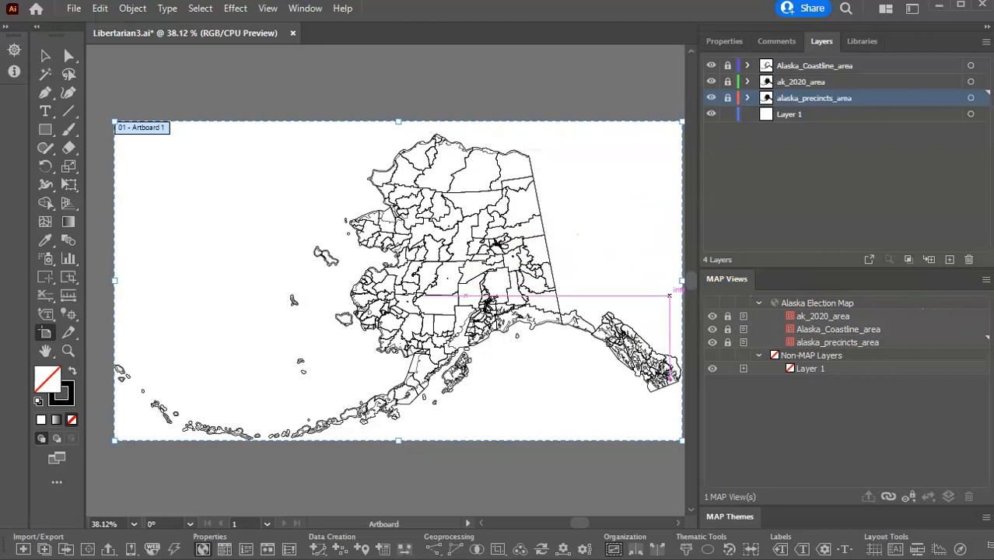
# Float the Swatches panel over the artboard and display its swatch list.
pyautogui.moveTo(993, 187)
pyautogui.mouseDown()
pyautogui.moveTo(625, 137)
pyautogui.moveTo(647, 137)
pyautogui.mouseUp()
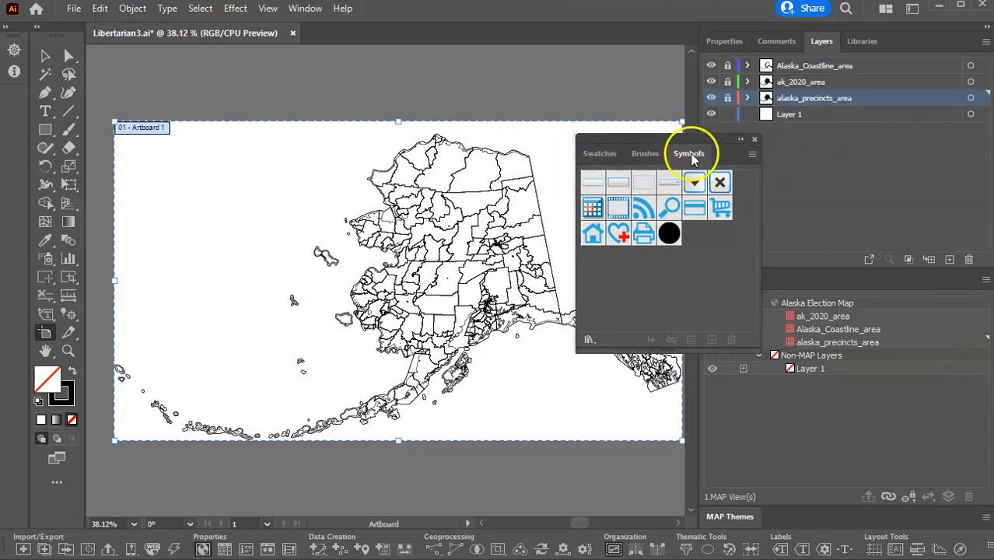
pyautogui.click(598, 154)
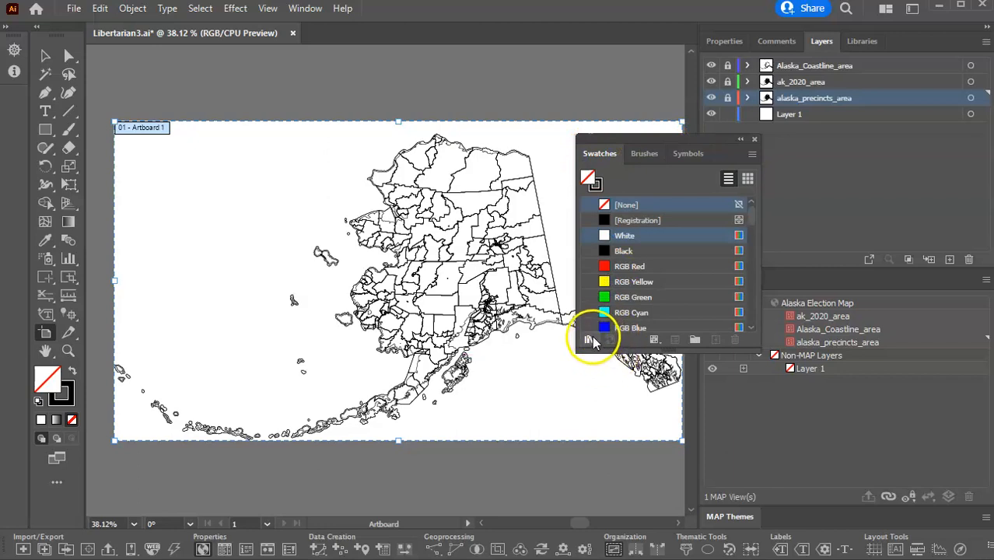
pyautogui.click(589, 341)
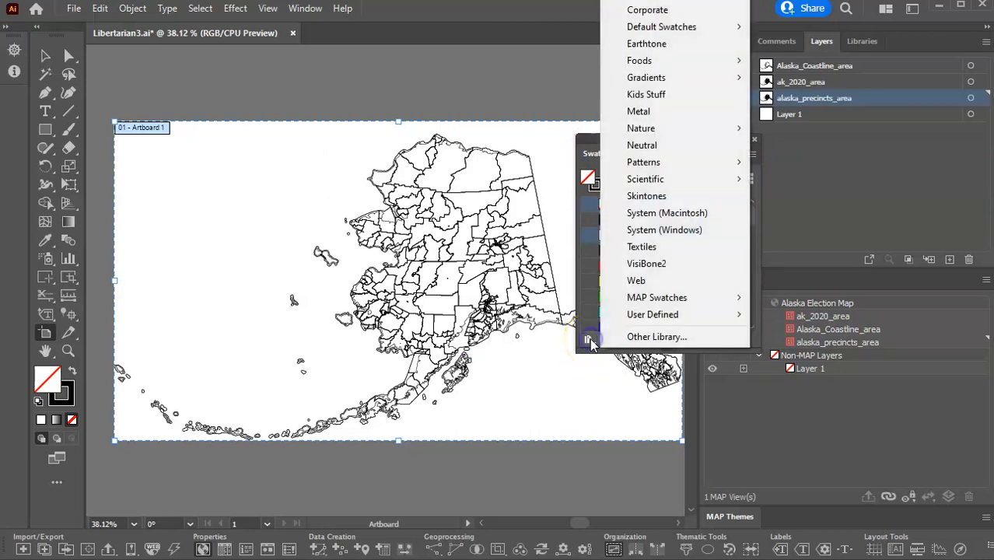
pyautogui.click(658, 298)
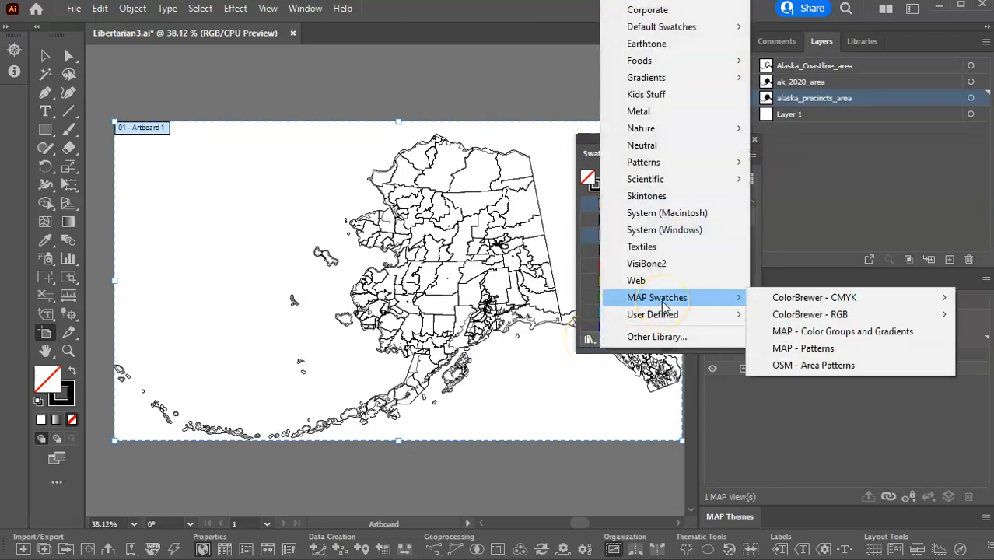
pyautogui.click(848, 316)
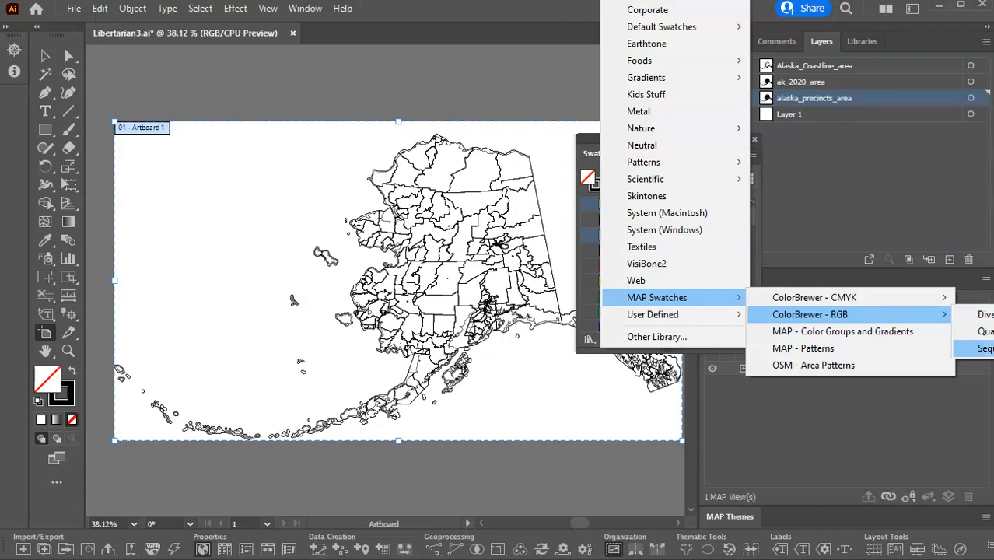
pyautogui.click(987, 348)
pyautogui.moveTo(618, 279); pyautogui.dragTo(561, 225)
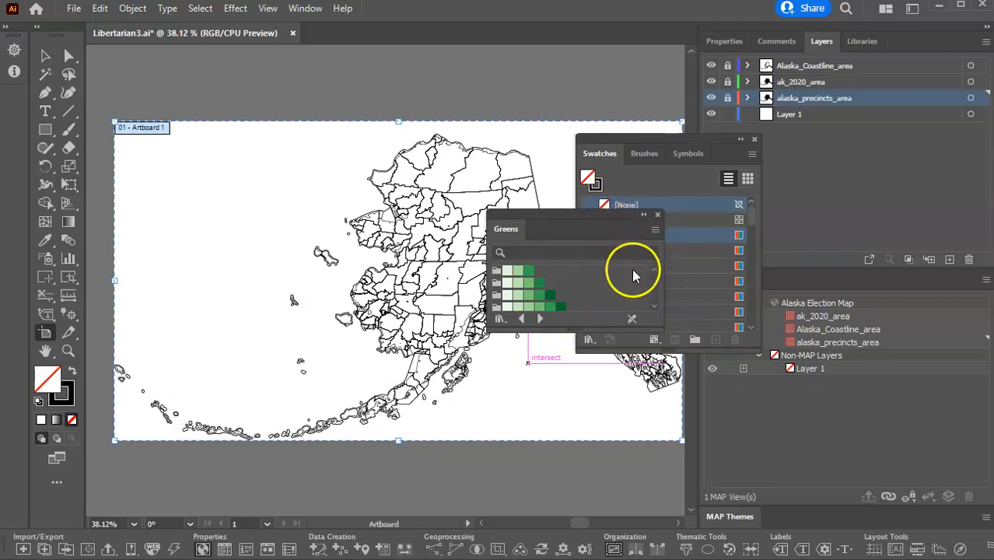
pyautogui.click(658, 216)
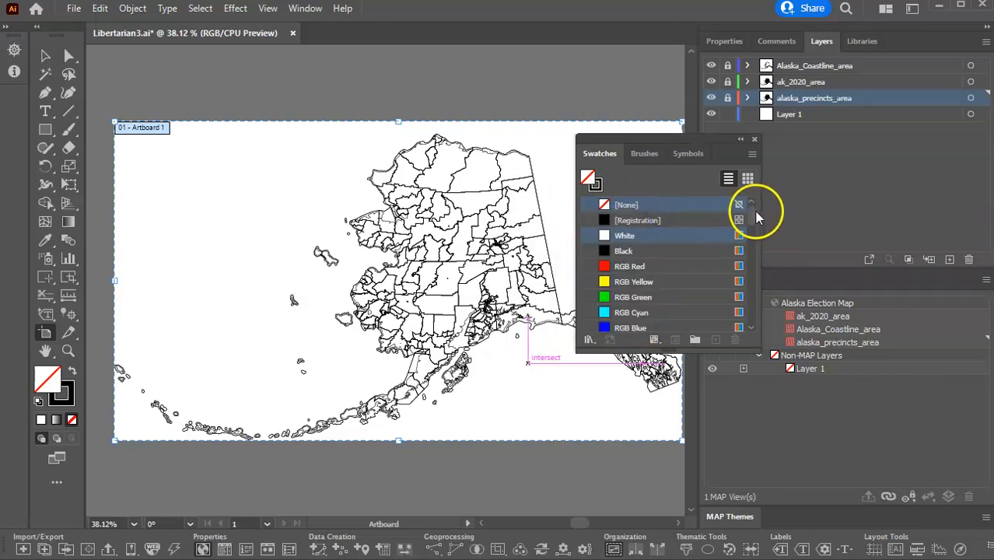
# Open the Greens library from the ColorBrewer - RGB MAP swatches and add the Greens_6_RGB color group to the document swatches.
pyautogui.moveTo(749, 214); pyautogui.dragTo(765, 329)
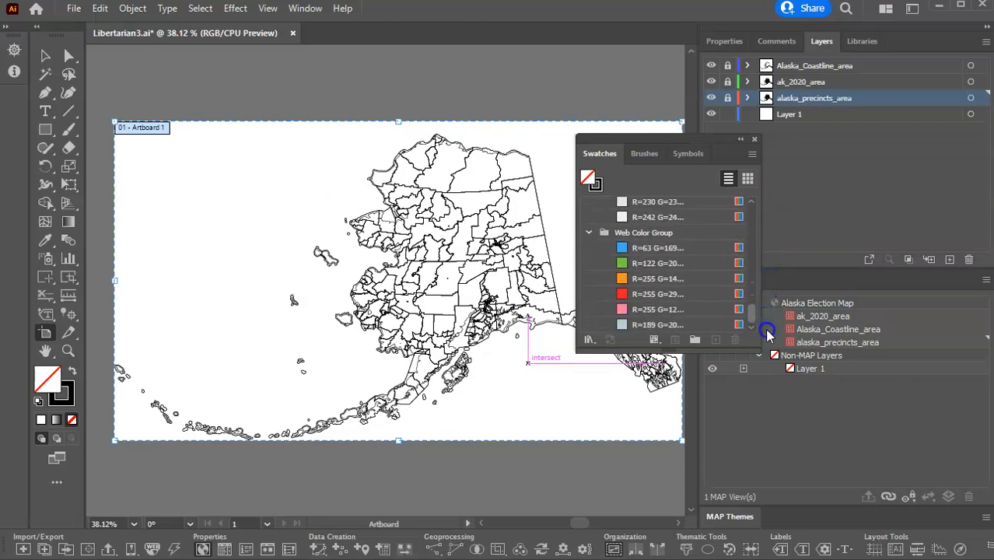
pyautogui.click(590, 339)
pyautogui.moveTo(643, 295)
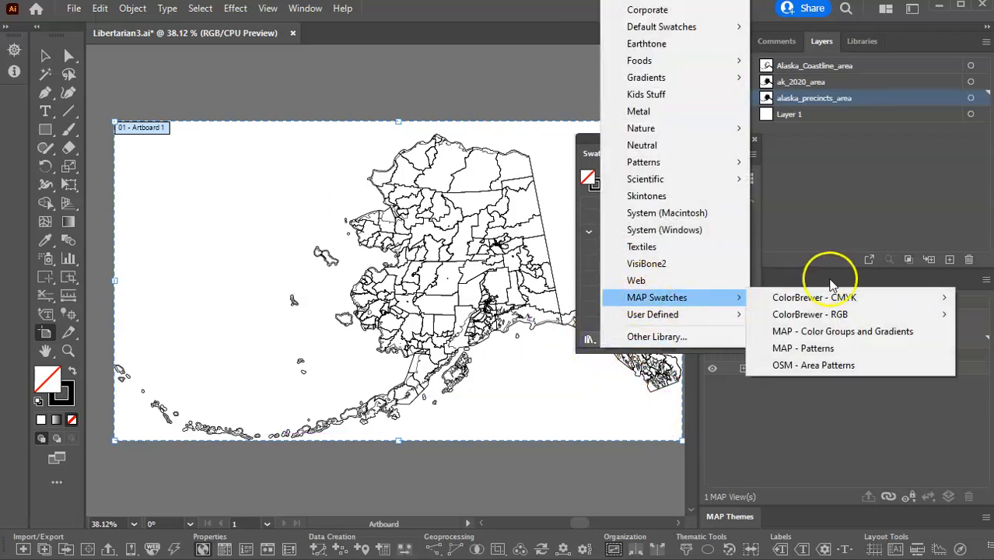
pyautogui.moveTo(830, 315)
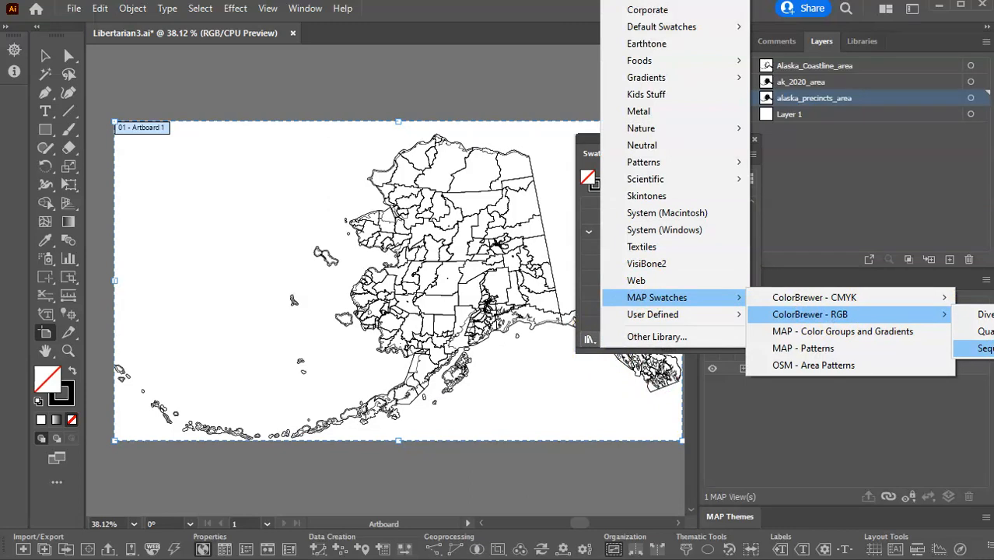
pyautogui.click(990, 349)
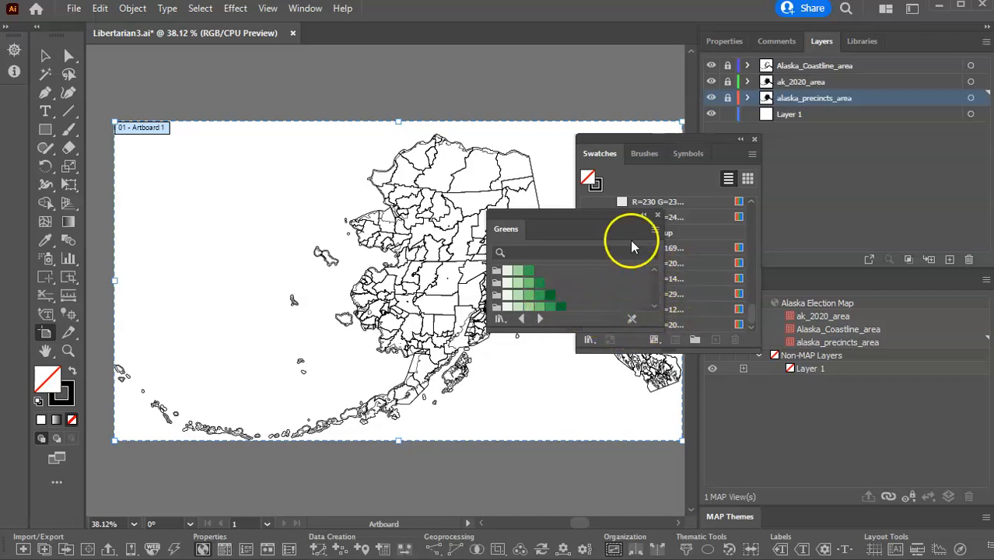
pyautogui.click(496, 309)
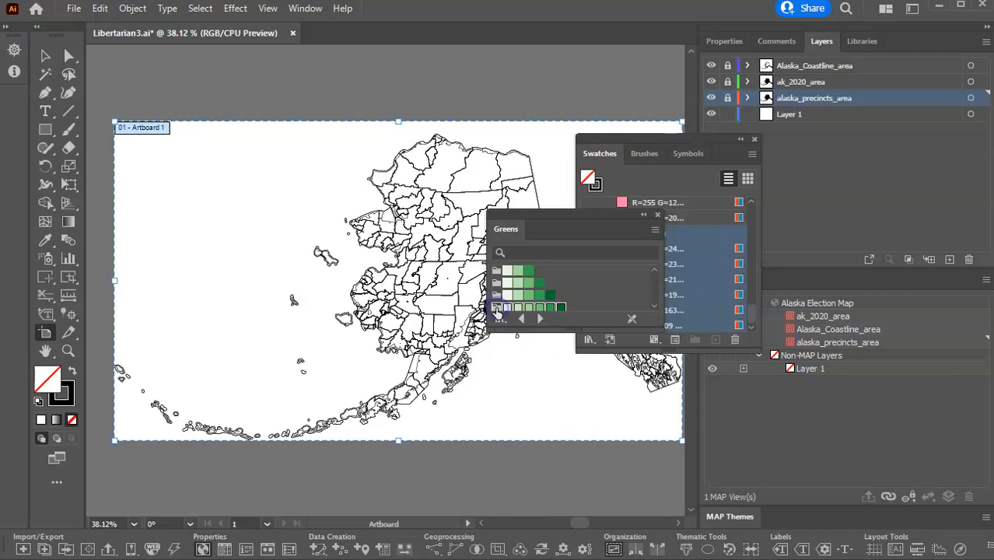
pyautogui.click(670, 206)
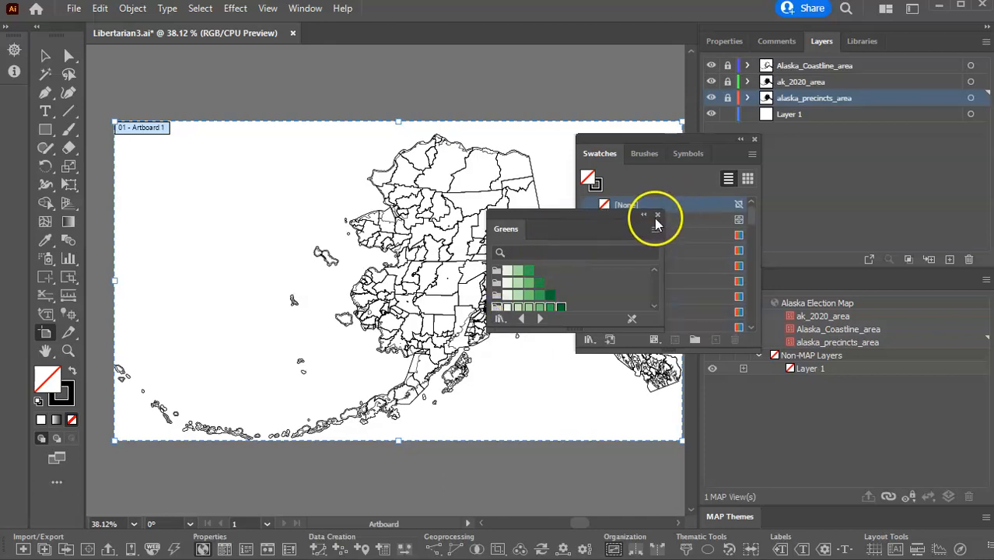
# Close the Greens library, check the Greens_6_RGB group in the swatch list and move the Swatches panel off the artboard.
pyautogui.click(657, 216)
pyautogui.moveTo(752, 215); pyautogui.dragTo(741, 315)
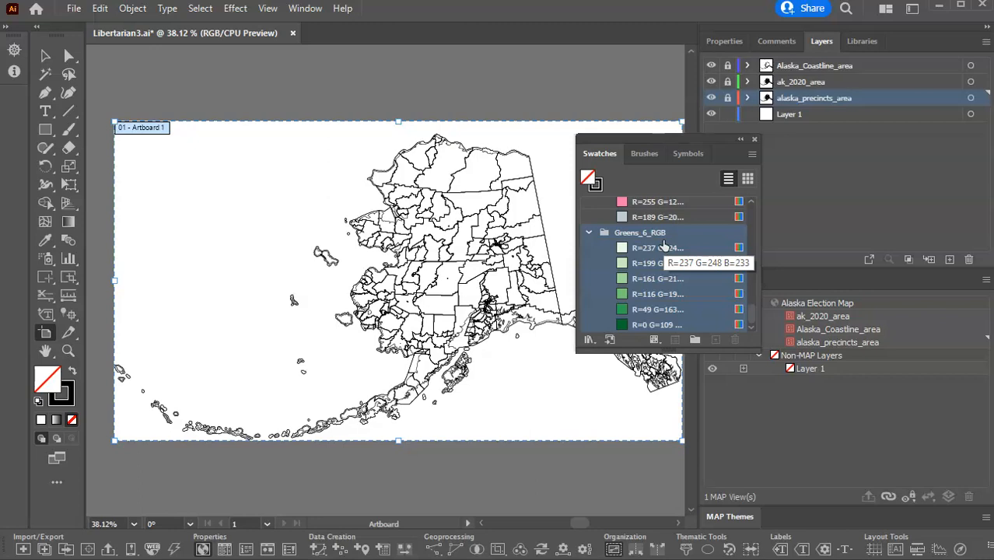
pyautogui.moveTo(645, 140); pyautogui.dragTo(993, 87)
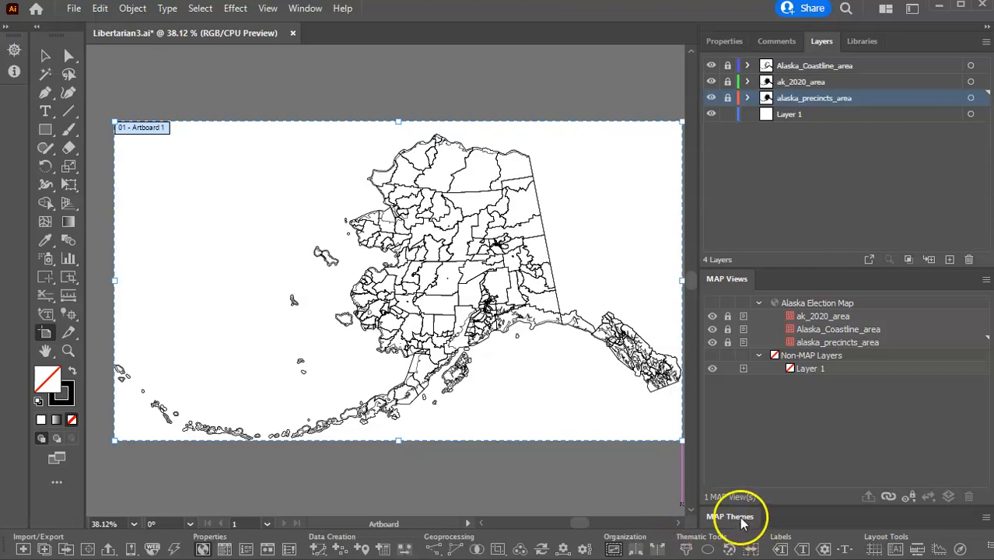
# Create a new Stylesheet MAP theme named Libertarian Votes for the Area feature type.
pyautogui.click(731, 517)
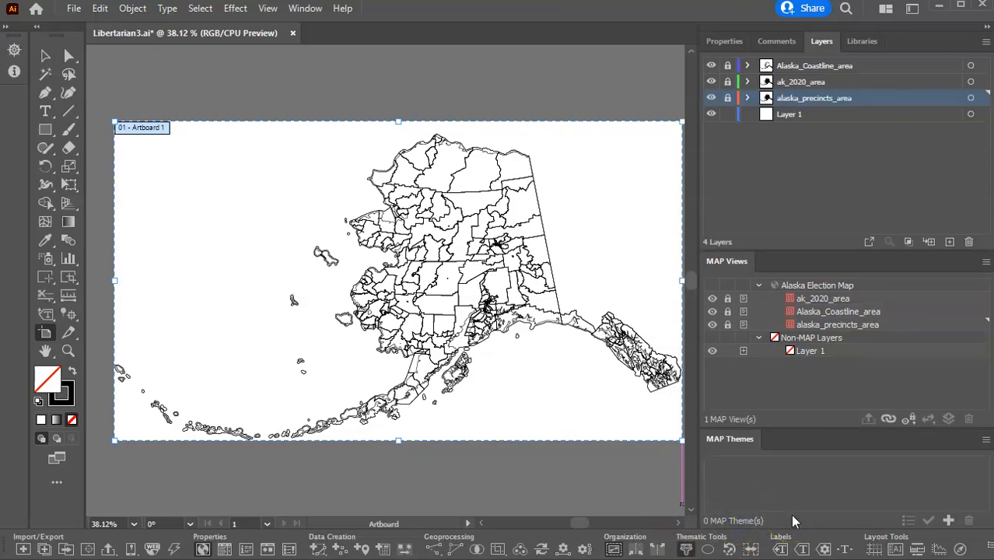
pyautogui.click(950, 523)
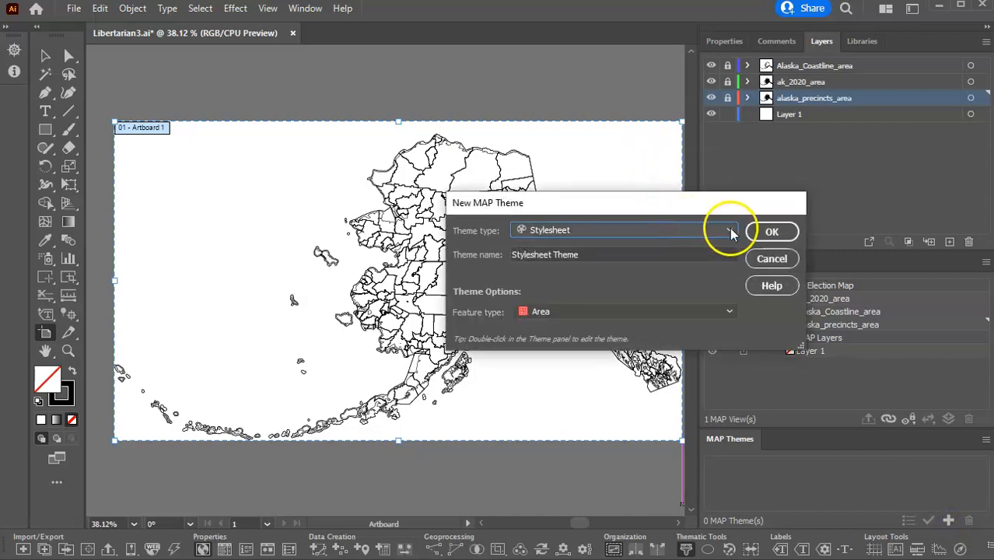
pyautogui.click(588, 256)
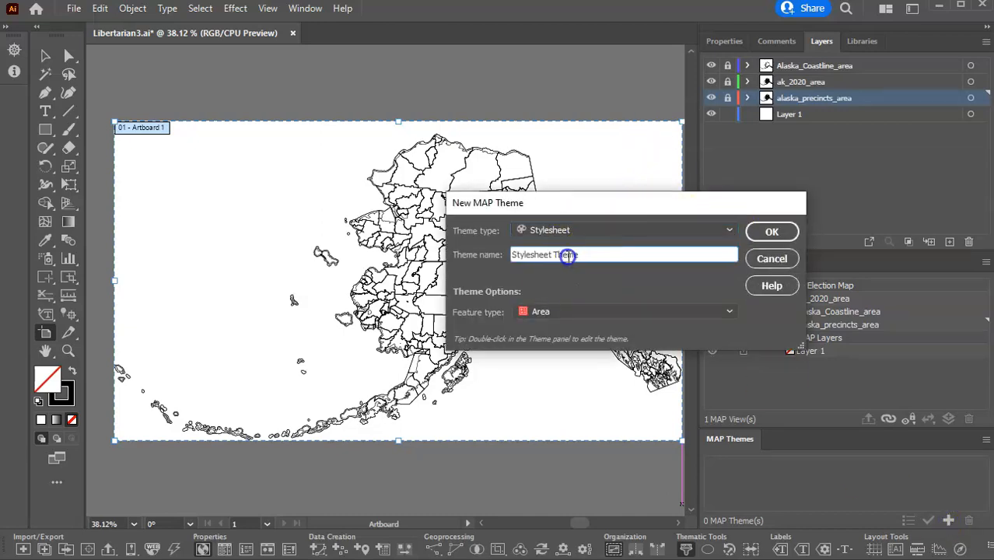
pyautogui.moveTo(576, 255); pyautogui.dragTo(422, 259)
pyautogui.write('Liber')
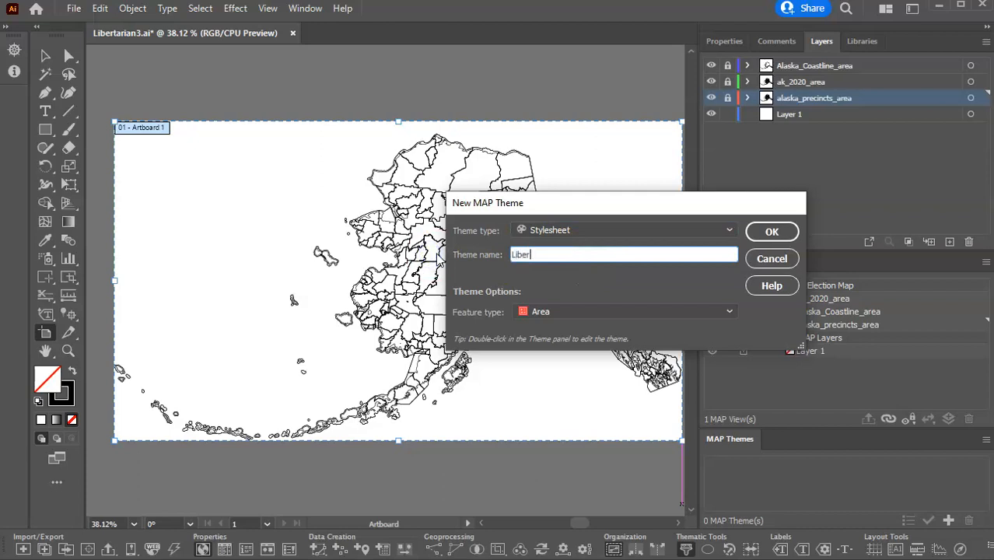
pyautogui.write('tatrian')
pyautogui.press('BackSpace')
pyautogui.press('BackSpace')
pyautogui.write('rian Votes')
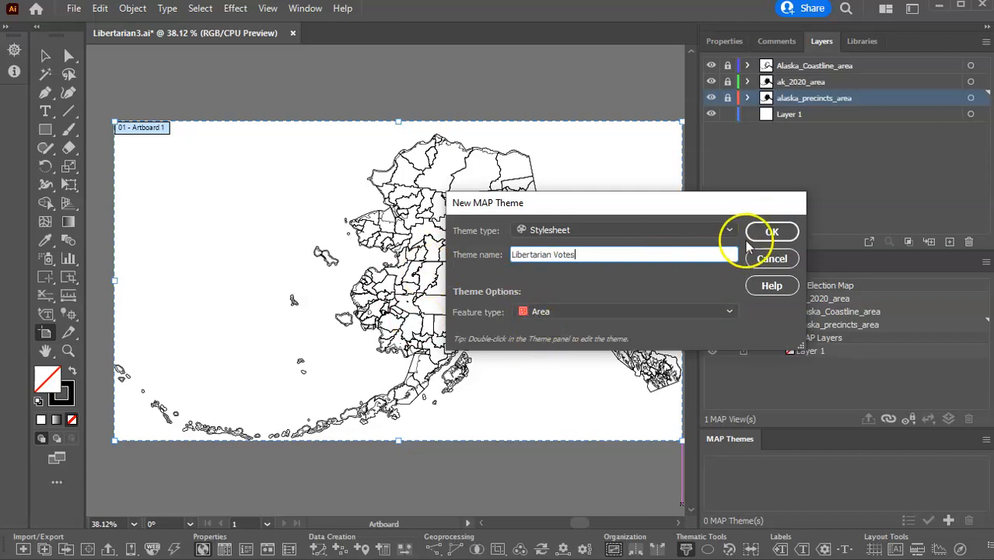
pyautogui.click(772, 231)
# Open the Libertarian Votes theme for editing and assign the alaska_precincts_area layer to it.
pyautogui.click(746, 450)
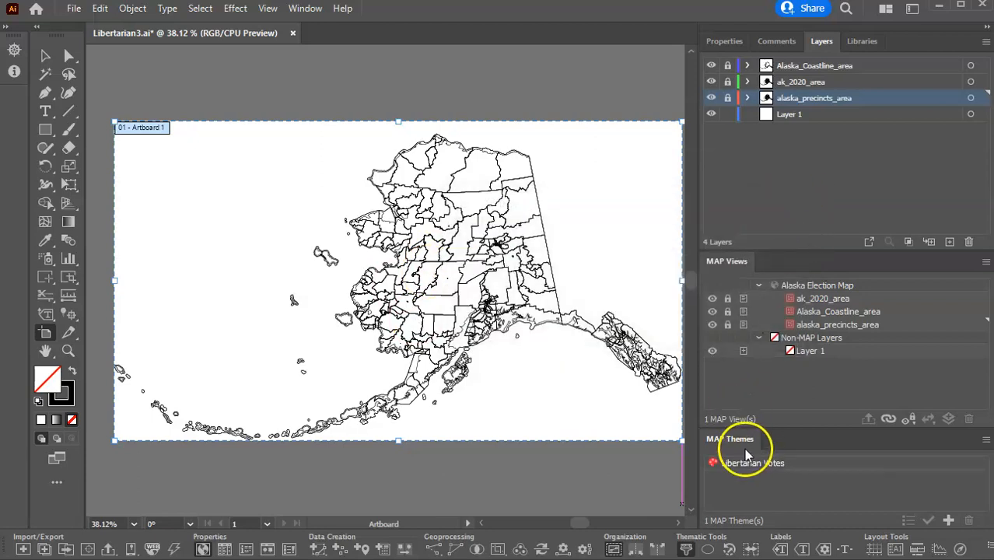
pyautogui.doubleClick(751, 463)
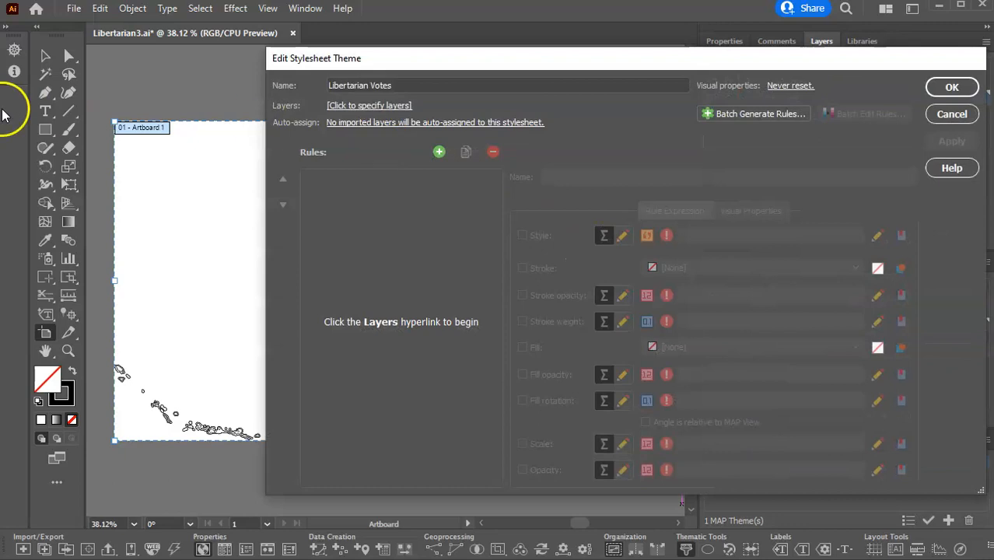
pyautogui.click(365, 107)
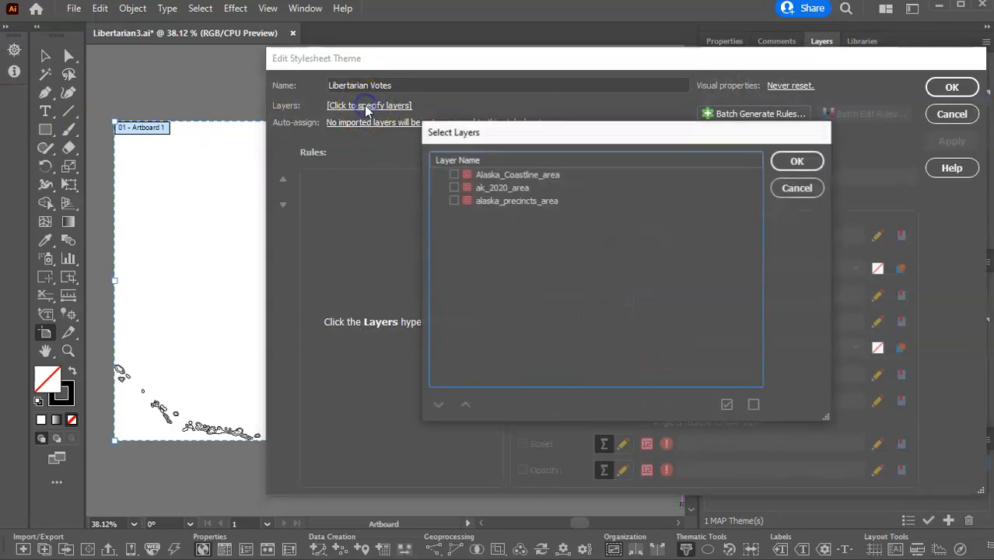
pyautogui.click(456, 202)
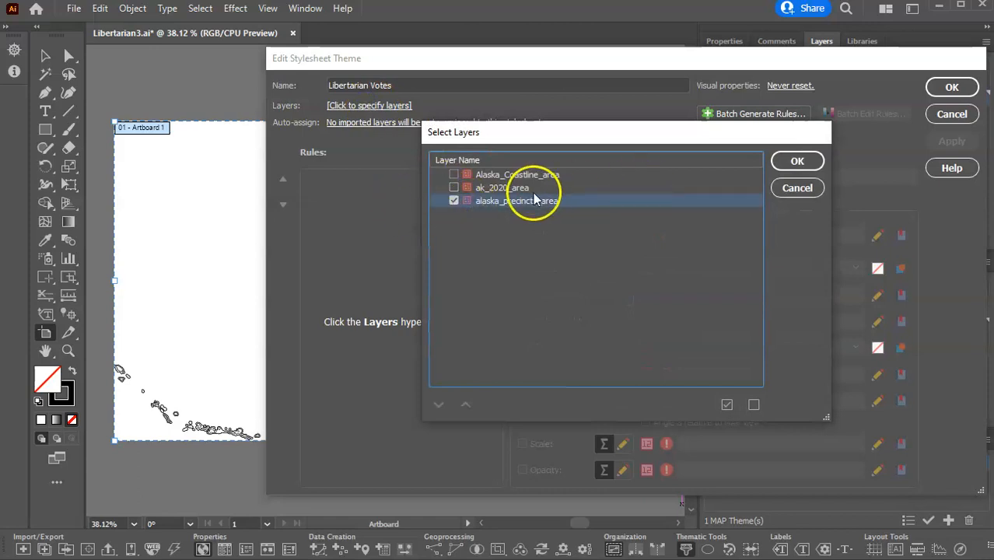
pyautogui.click(798, 161)
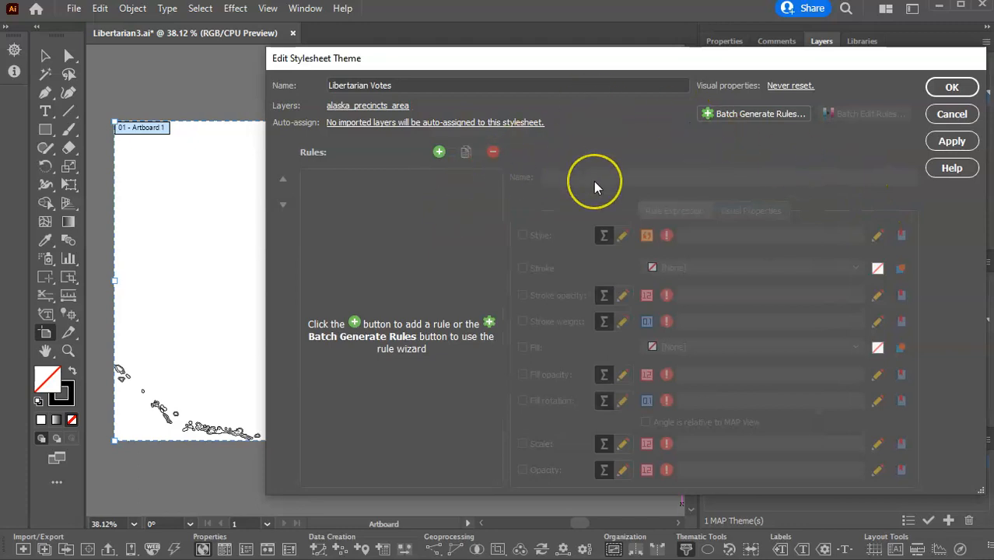
pyautogui.click(813, 326)
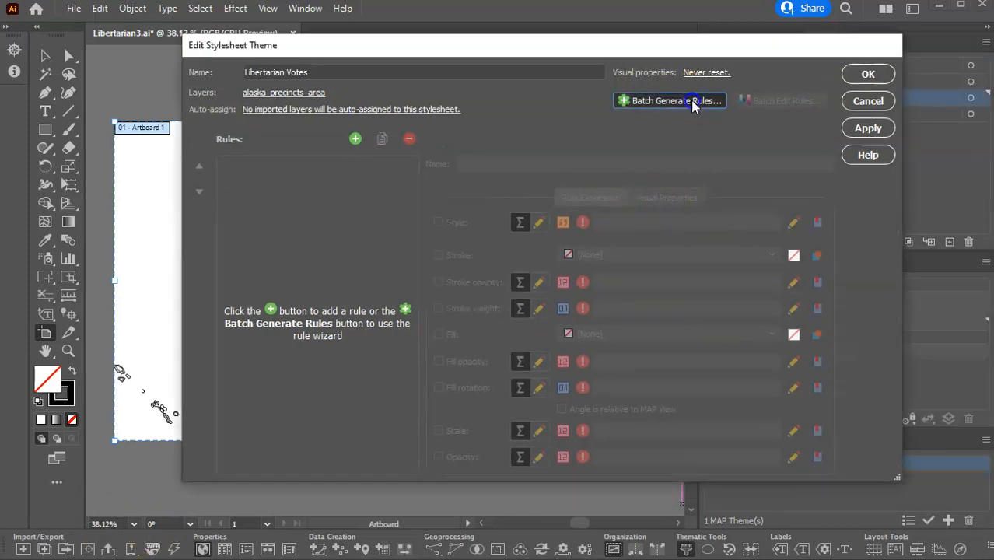
# Start batch rule generation for the theme and load the PercentL attribute values from the alaska_precincts_area layer.
pyautogui.click(693, 103)
pyautogui.moveTo(630, 39); pyautogui.dragTo(494, 60)
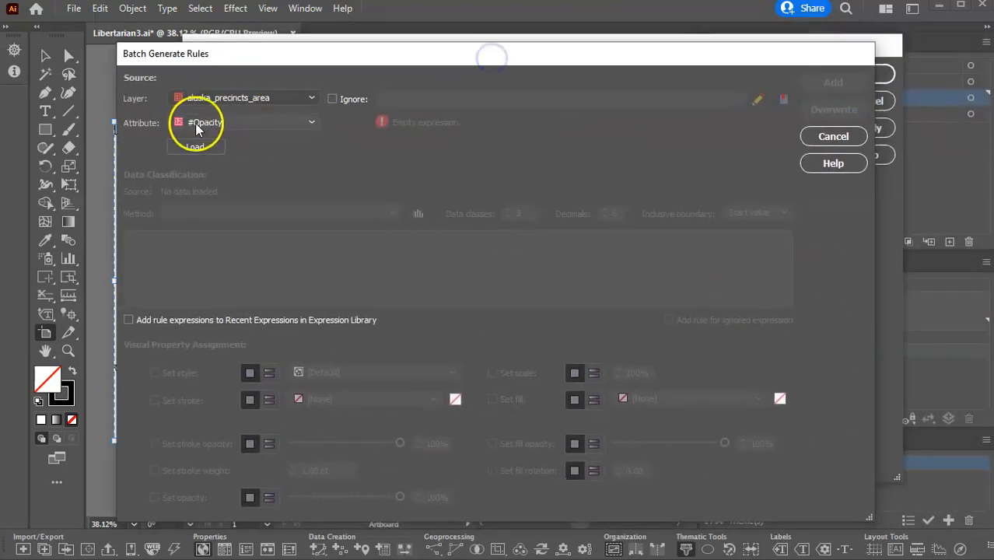
pyautogui.click(311, 122)
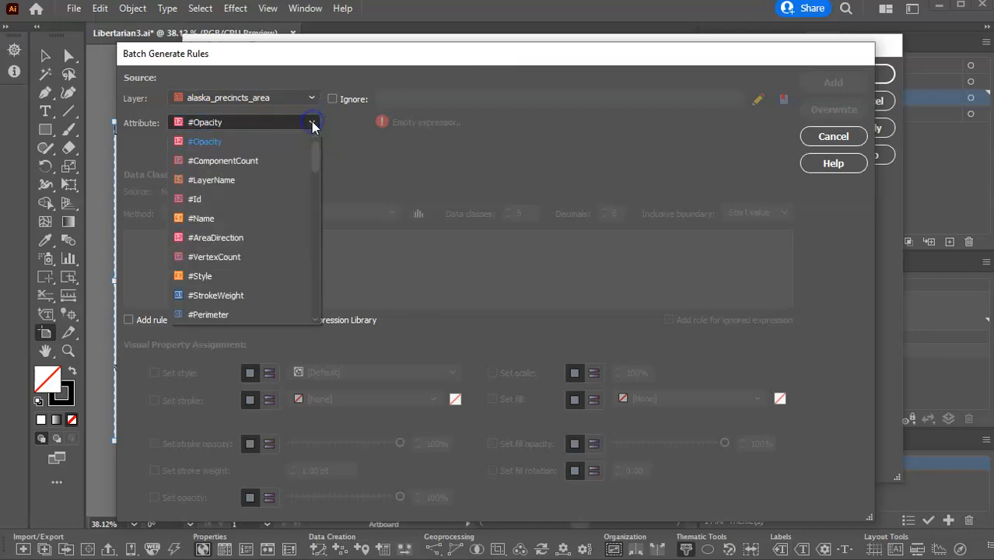
pyautogui.moveTo(316, 153); pyautogui.dragTo(319, 312)
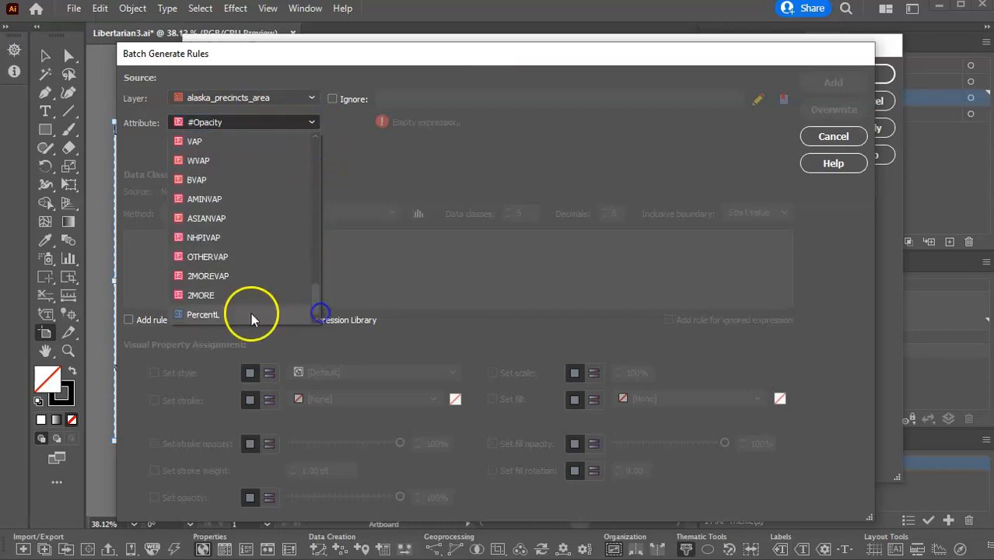
pyautogui.click(216, 312)
pyautogui.click(195, 147)
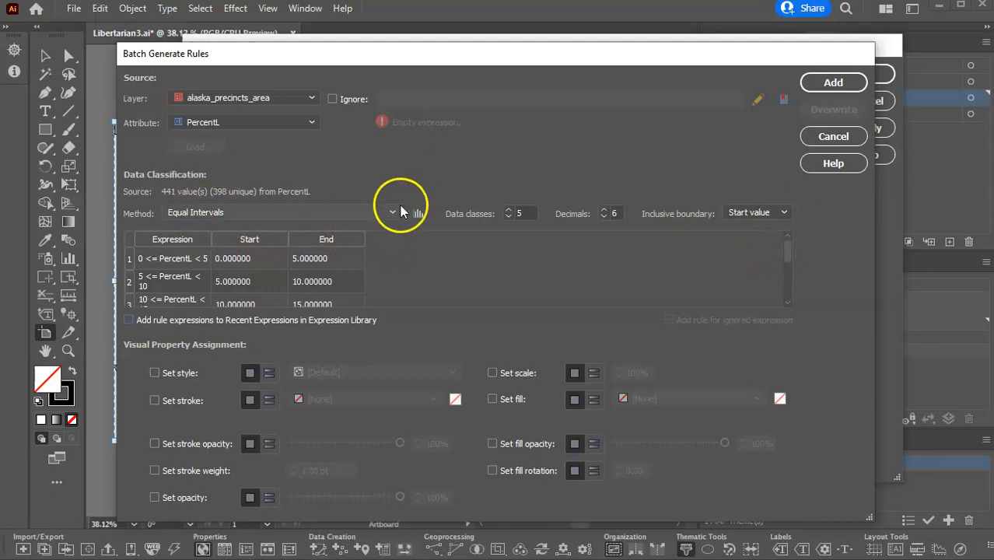
# Examine the data distribution chart of the PercentL values under the Equal Intervals classification.
pyautogui.click(418, 213)
pyautogui.click(368, 171)
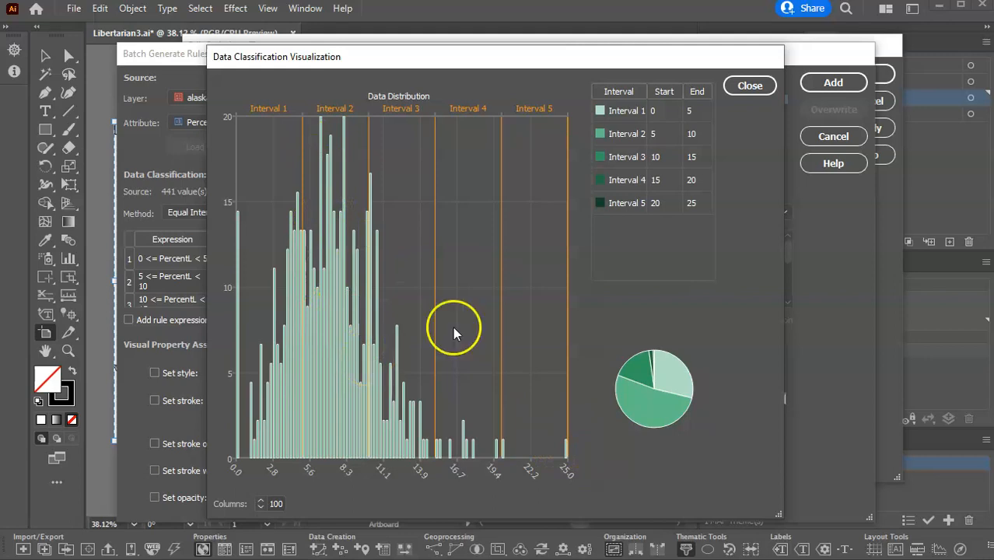
pyautogui.click(750, 87)
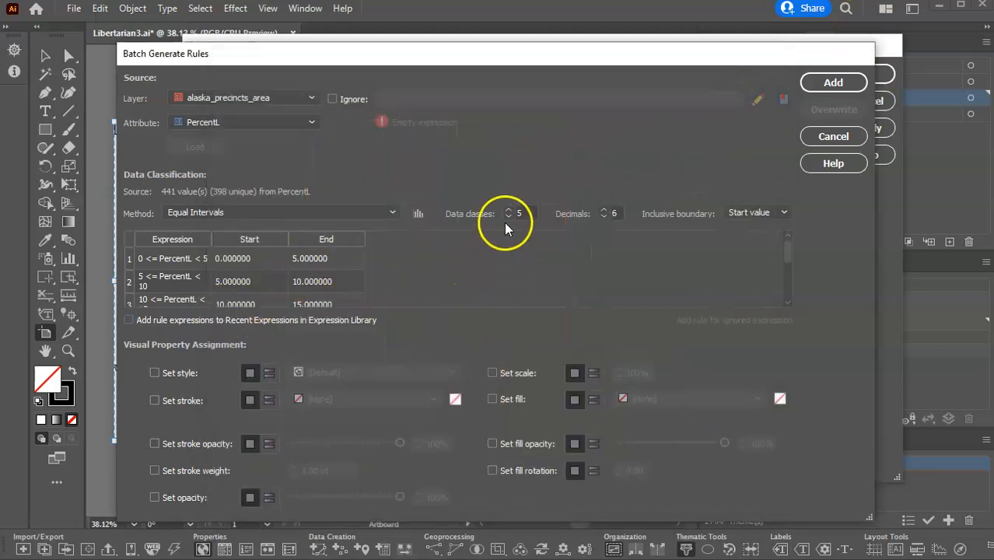
# Set the classification method to Natural Breaks (Jenks-Caspall) and inspect its interval distribution chart.
pyautogui.click(389, 212)
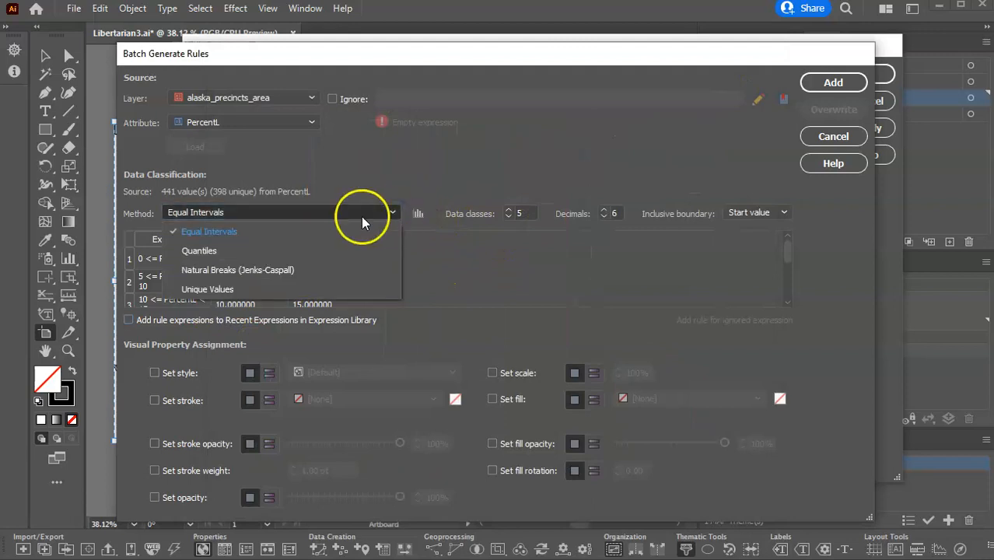
pyautogui.click(230, 270)
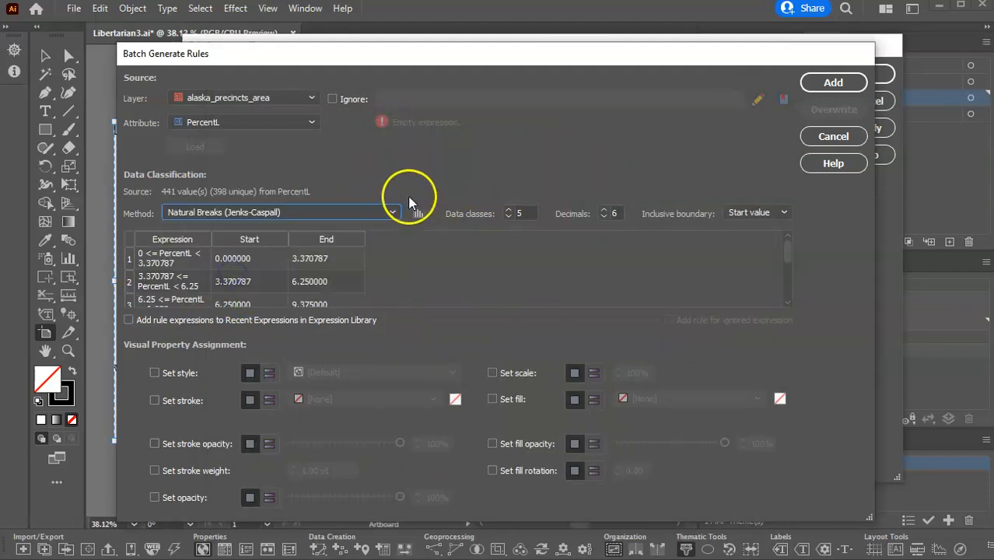
pyautogui.click(417, 214)
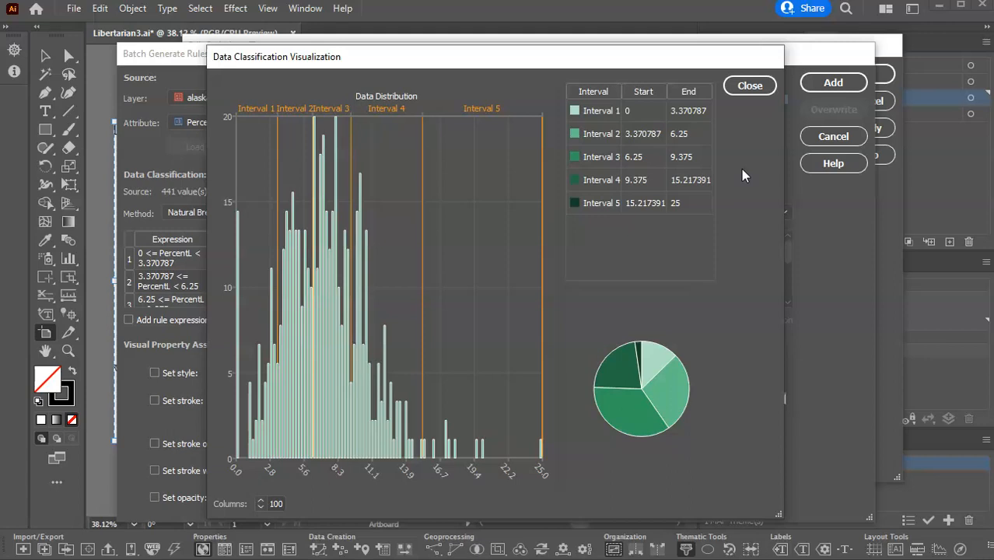
pyautogui.click(746, 87)
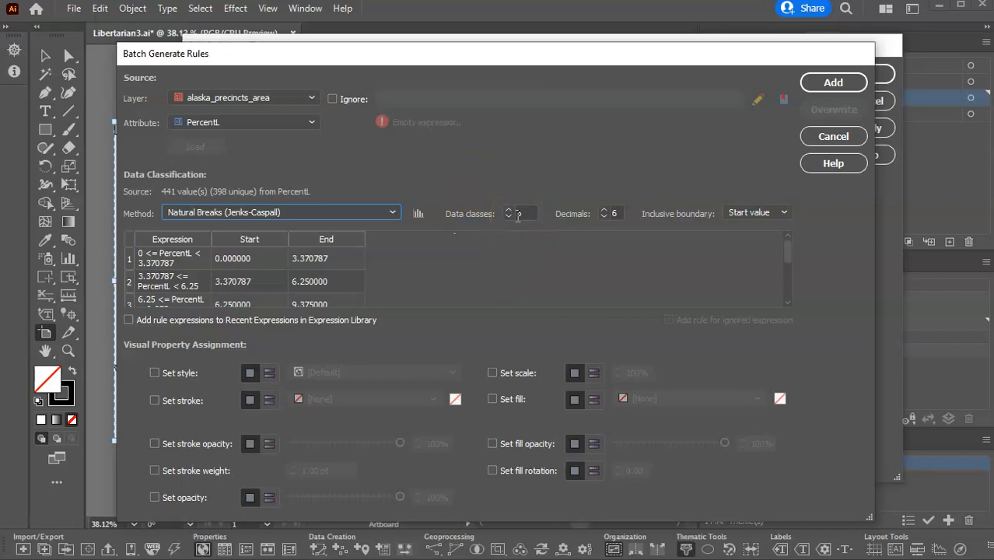
# Reduce the decimals of the class boundaries to 1.
pyautogui.click(604, 217)
pyautogui.click(605, 217)
pyautogui.click(604, 217)
pyautogui.click(604, 217)
pyautogui.click(604, 217)
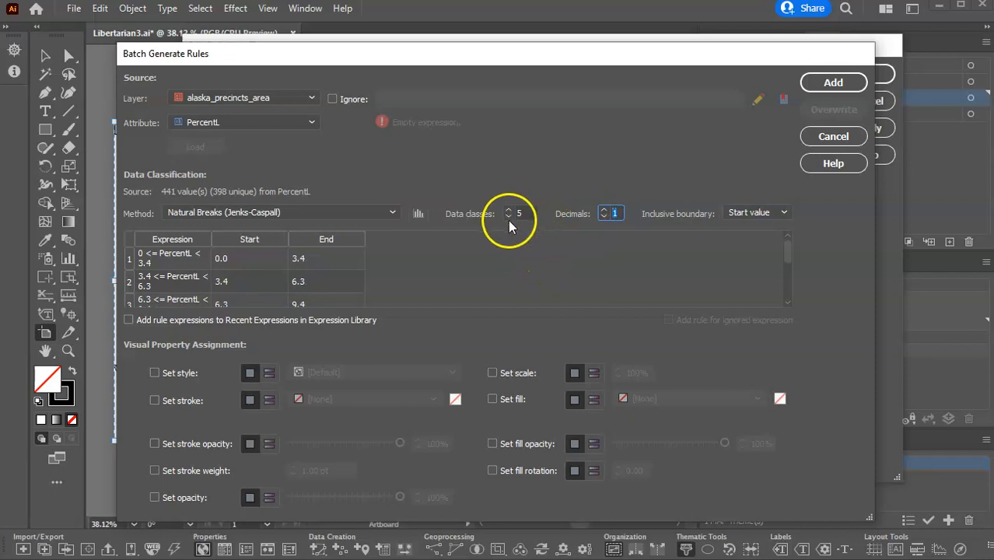
# Enable the fill assignment as a color ramp using Greens_6_RGB and check the fills of all five classes.
pyautogui.click(492, 400)
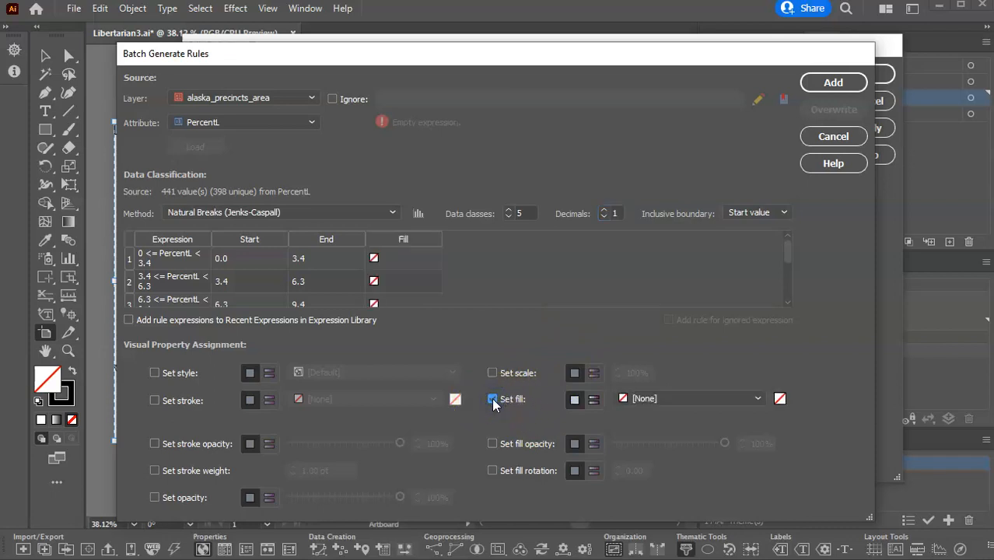
pyautogui.click(594, 400)
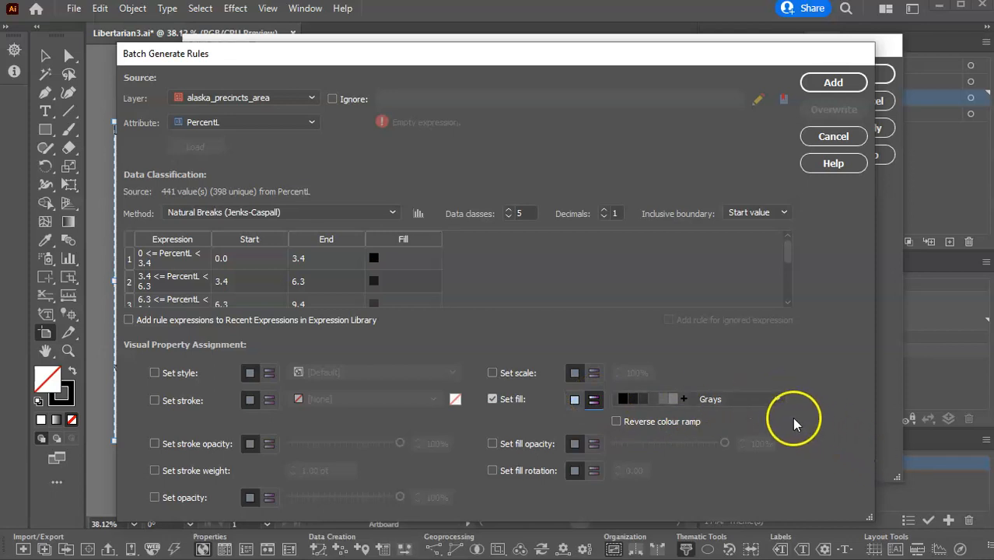
pyautogui.click(777, 397)
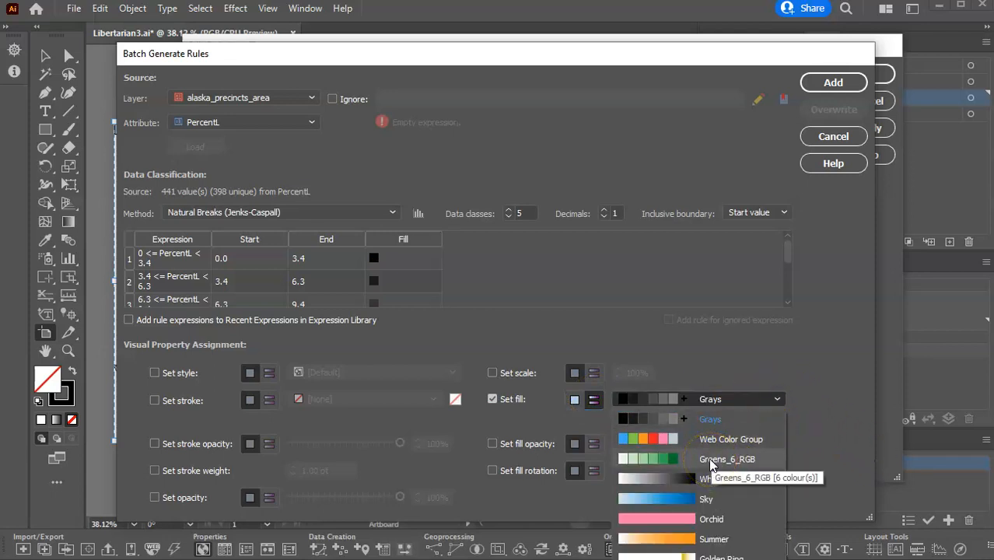
pyautogui.click(710, 460)
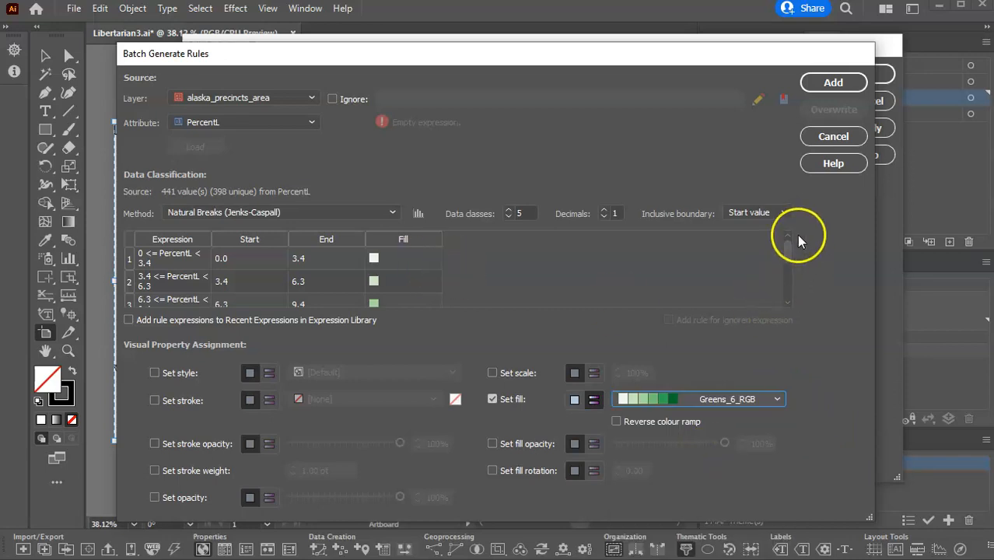
pyautogui.moveTo(787, 248); pyautogui.dragTo(778, 283)
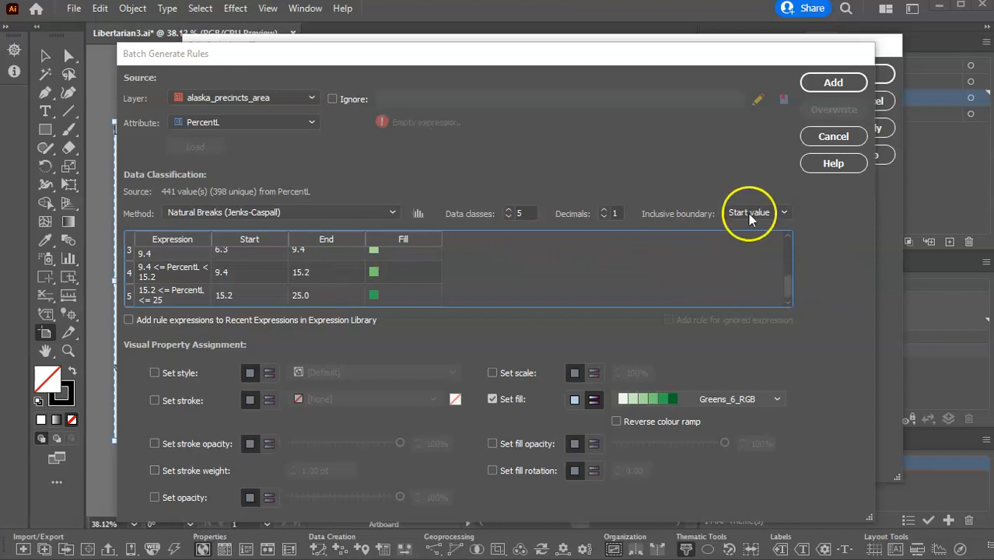
# Add the generated rules to the Libertarian Votes theme and apply it, treating locked layers as if they were unlocked.
pyautogui.click(840, 87)
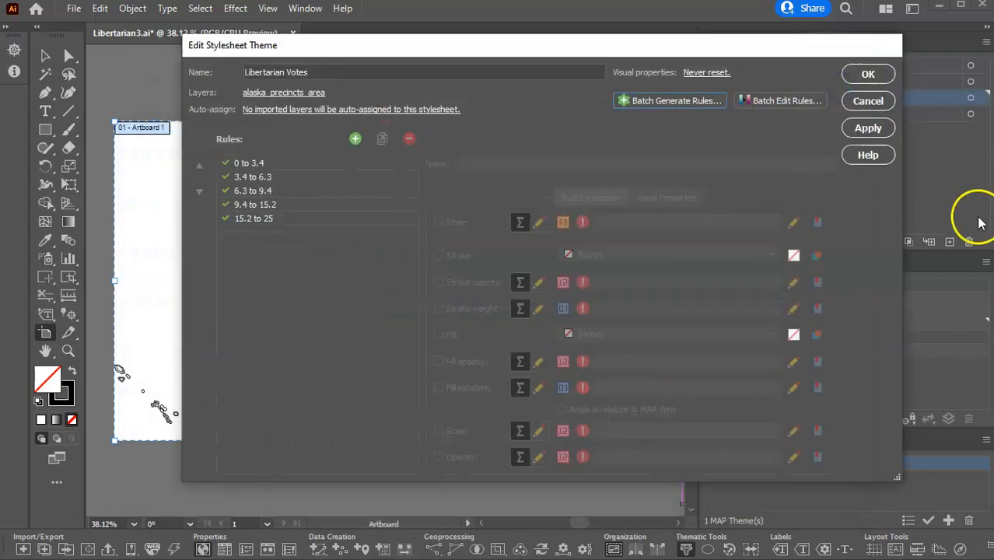
pyautogui.click(869, 130)
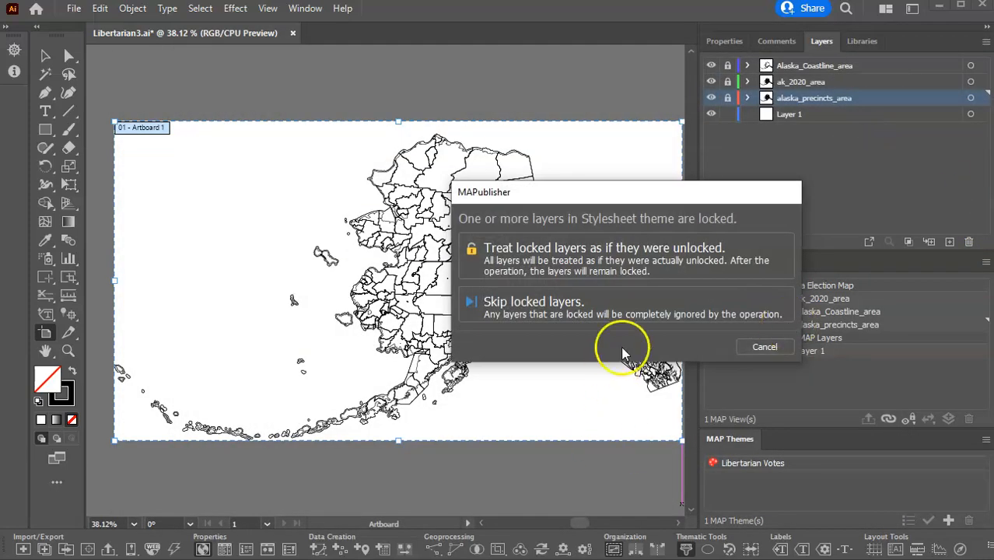
pyautogui.click(604, 246)
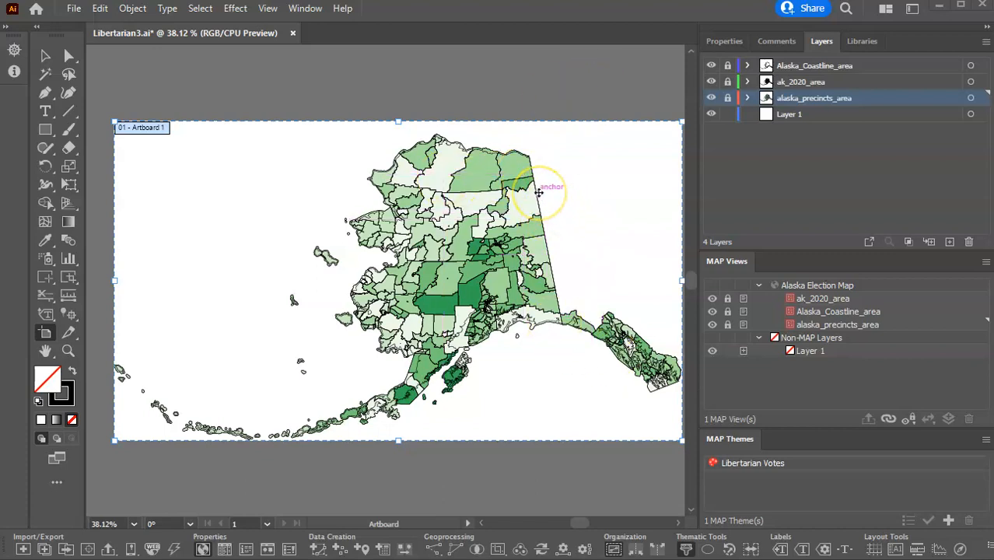
# Unlock the alaska_precincts_area layer, select all its artwork and check the properties and paths it contains.
pyautogui.click(728, 99)
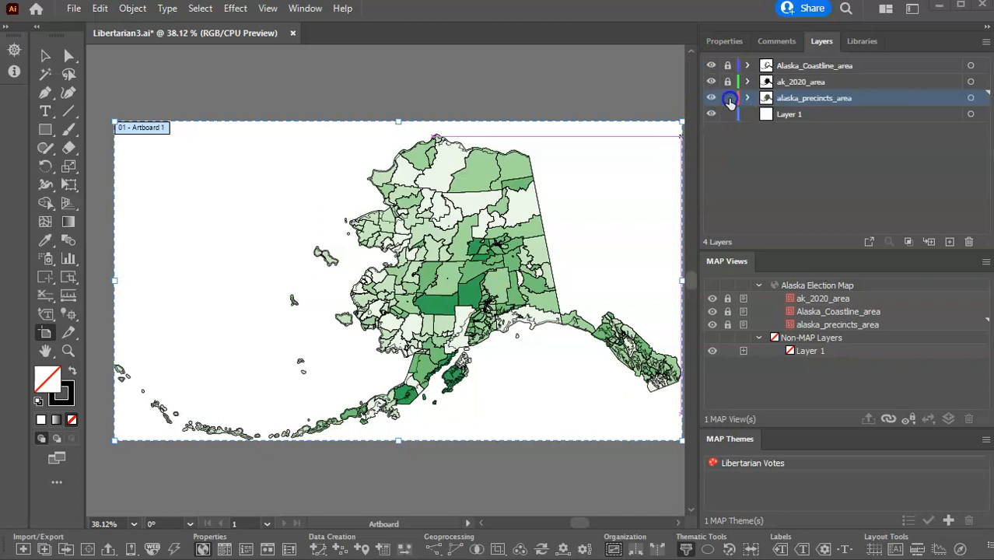
pyautogui.click(971, 99)
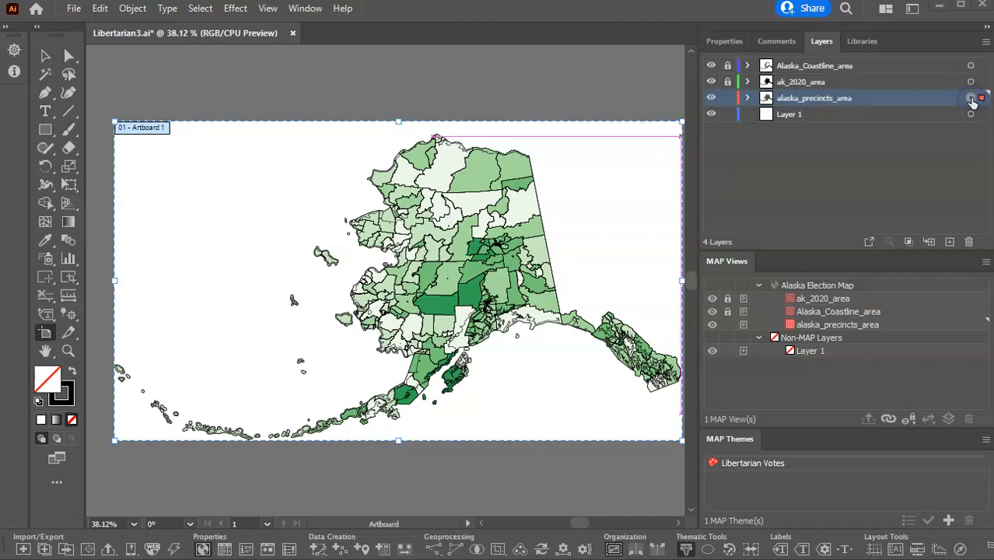
pyautogui.click(725, 41)
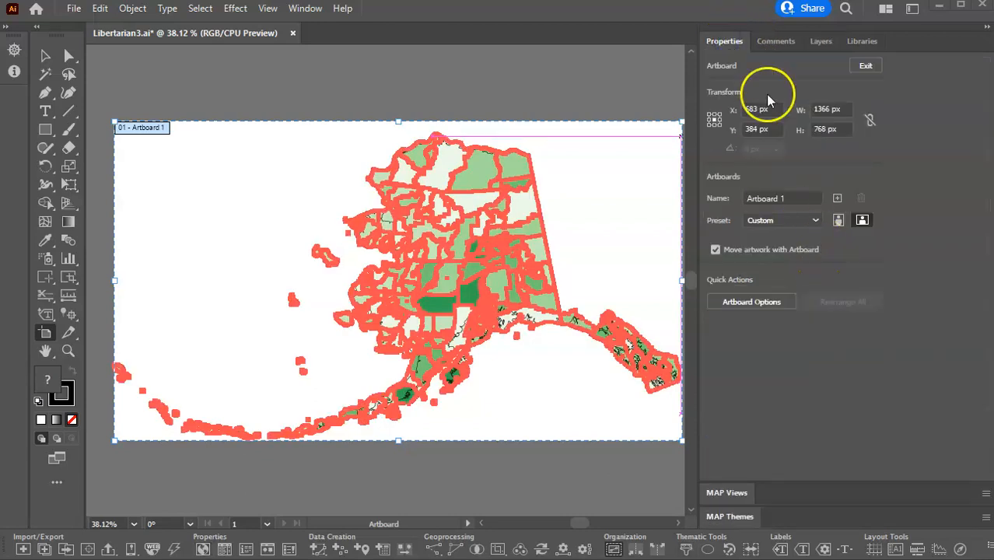
pyautogui.click(822, 41)
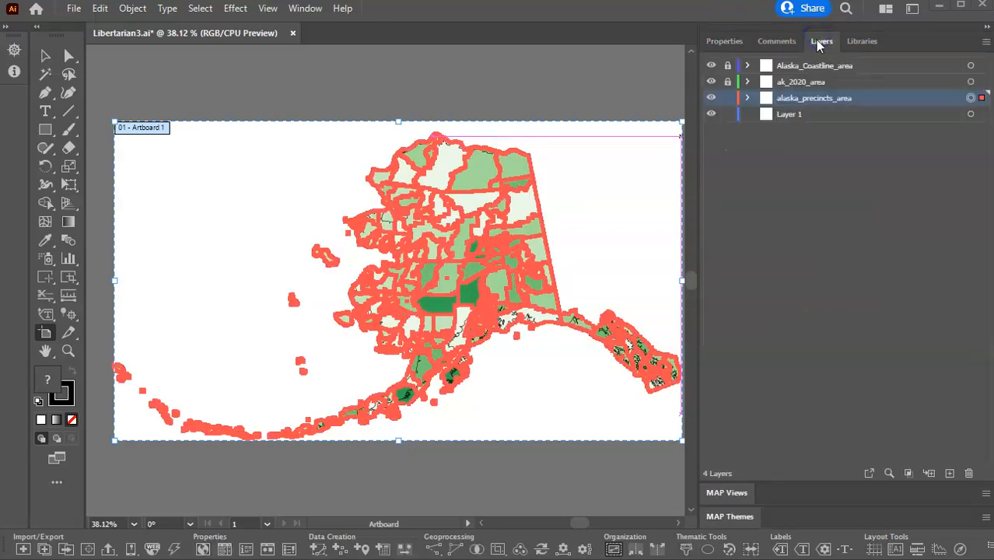
pyautogui.click(746, 98)
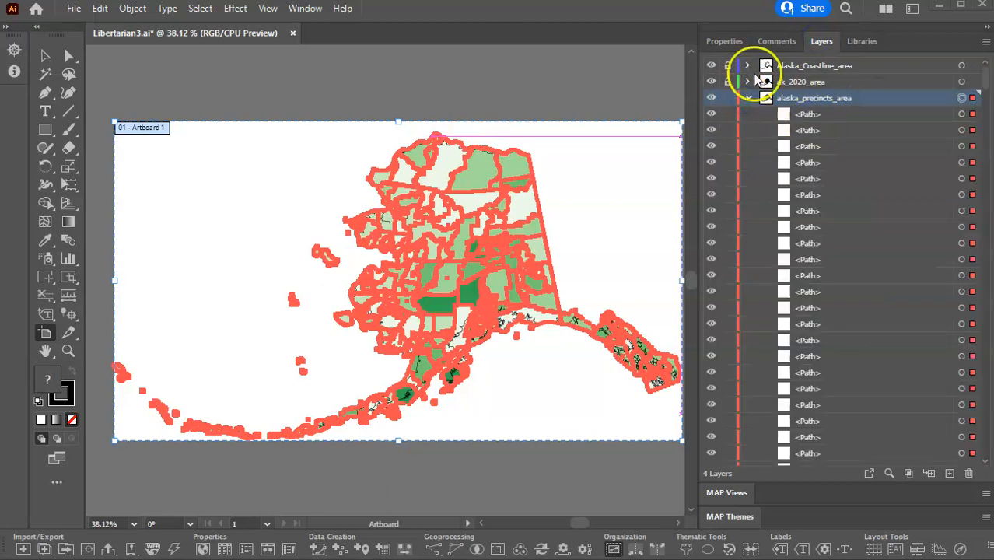
pyautogui.click(726, 43)
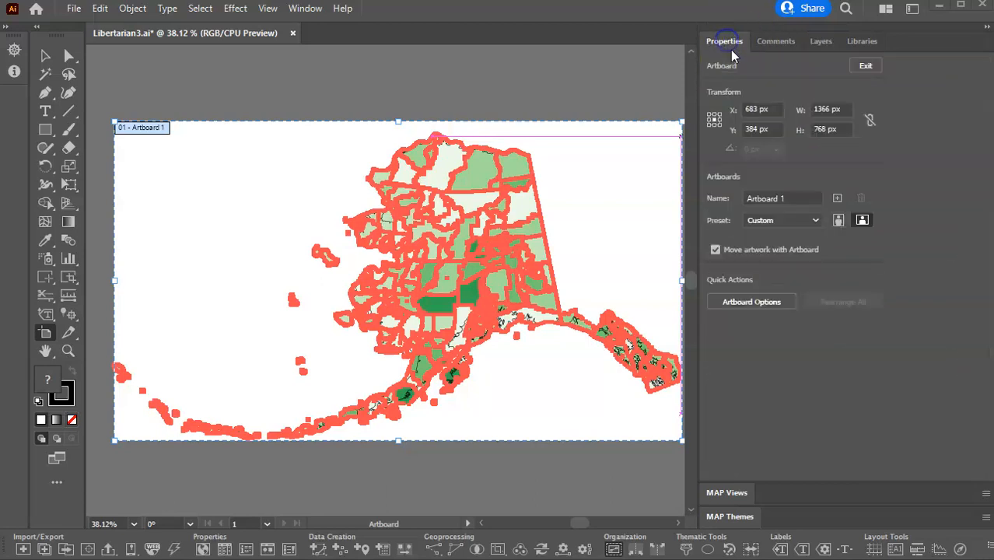
pyautogui.click(820, 41)
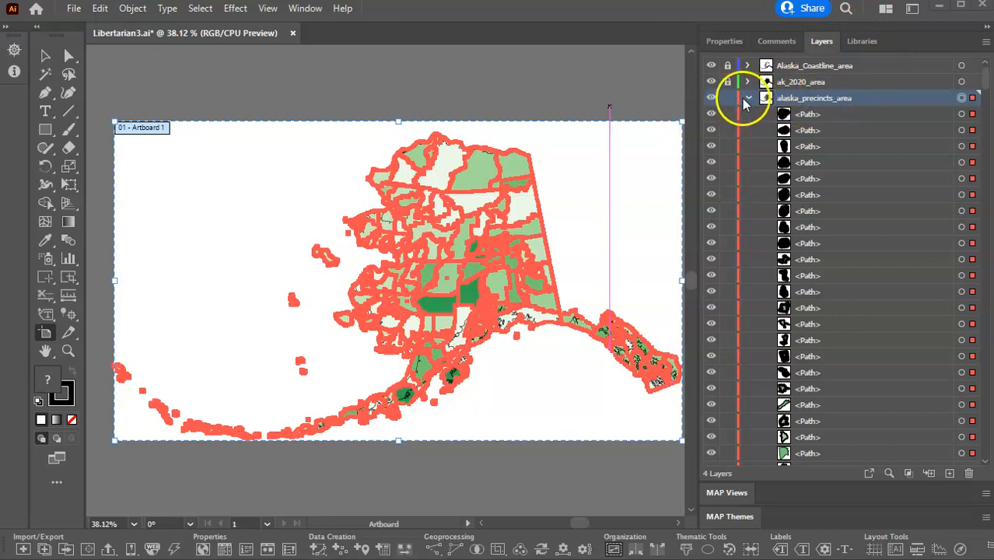
# Batch edit all five rules of the Libertarian Votes theme to overwrite the stroke weight with a thinner value, and apply the theme.
pyautogui.click(727, 515)
pyautogui.doubleClick(745, 464)
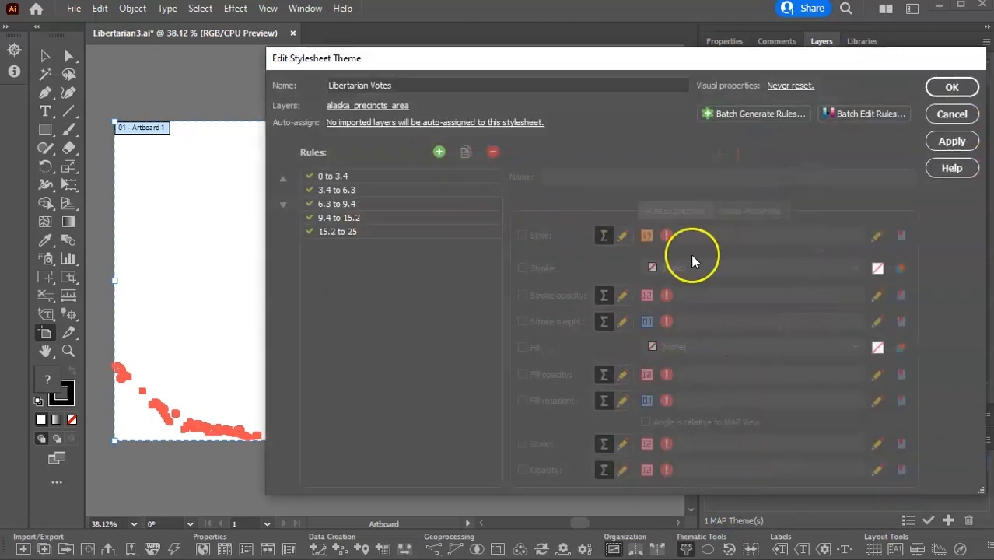
pyautogui.click(846, 113)
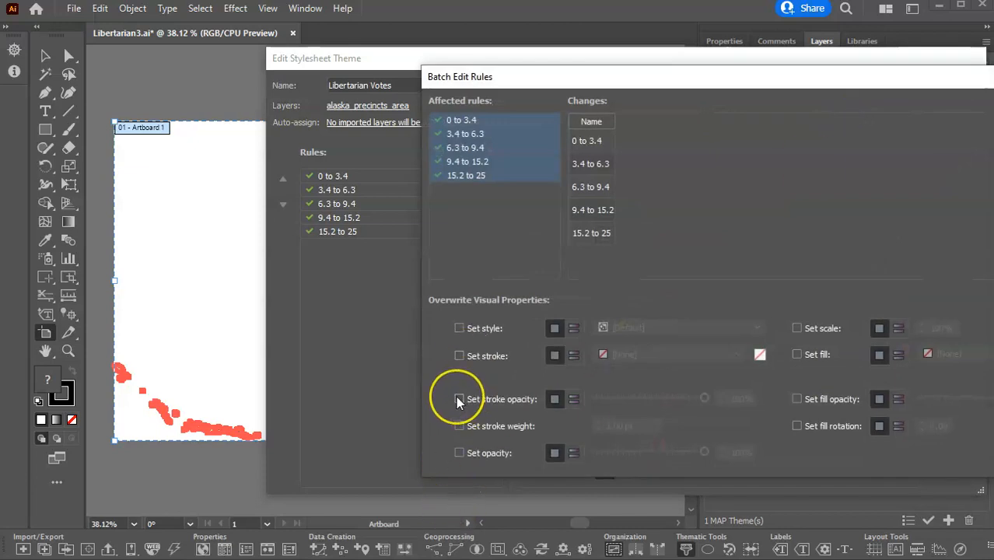
pyautogui.click(457, 426)
pyautogui.click(620, 427)
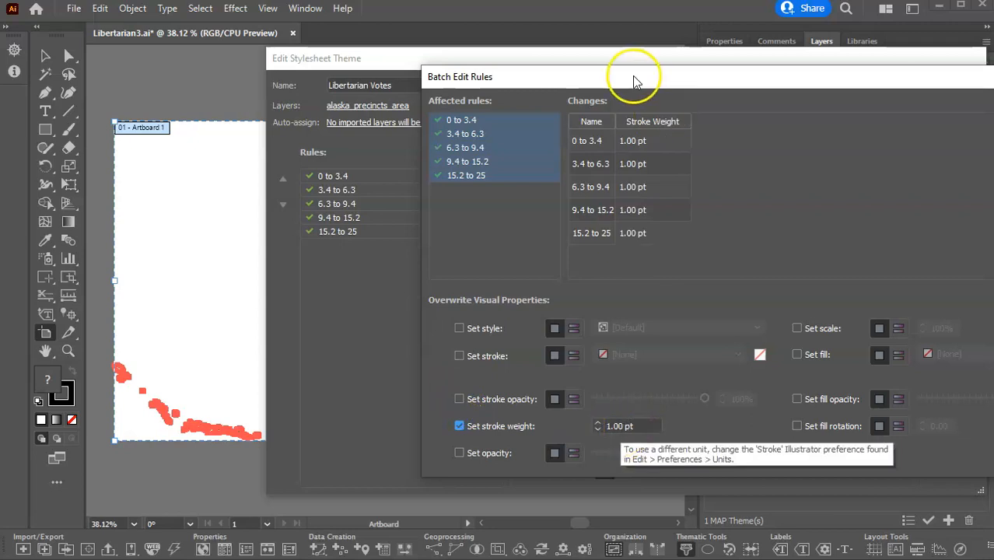
pyautogui.click(613, 426)
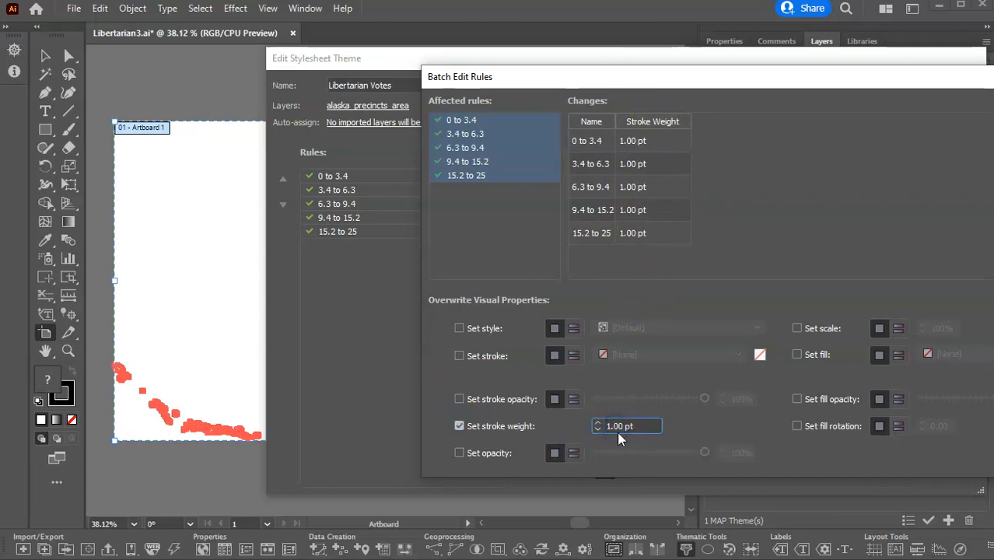
pyautogui.press('BackSpace')
pyautogui.write('1')
pyautogui.press('Return')
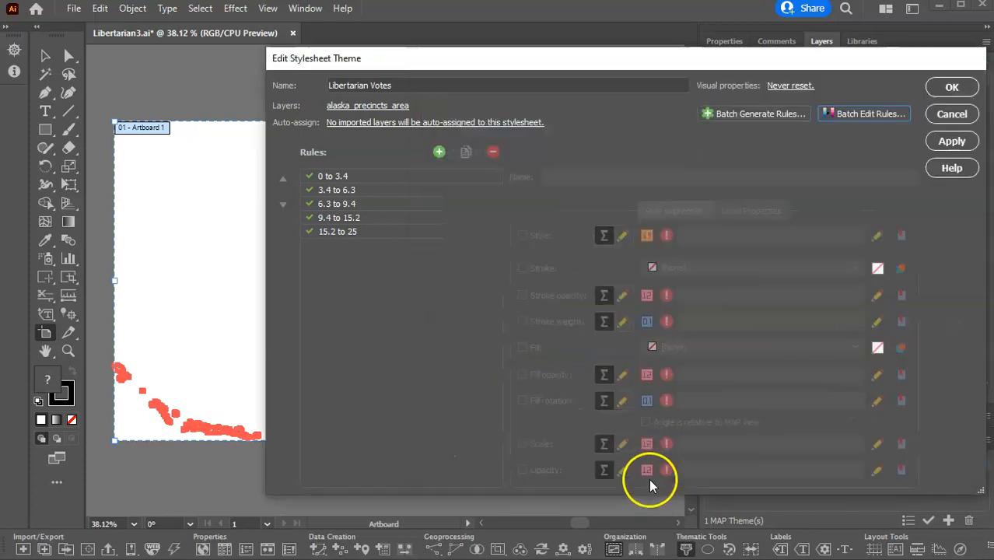
pyautogui.click(953, 142)
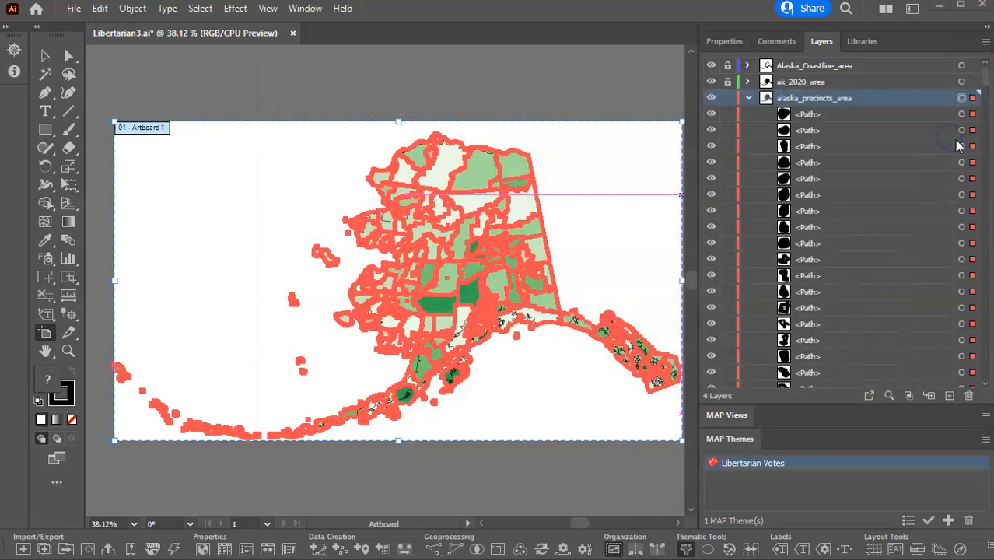
# Lock the alaska_precincts_area layer again and hide the ak_2020_area layer.
pyautogui.click(728, 98)
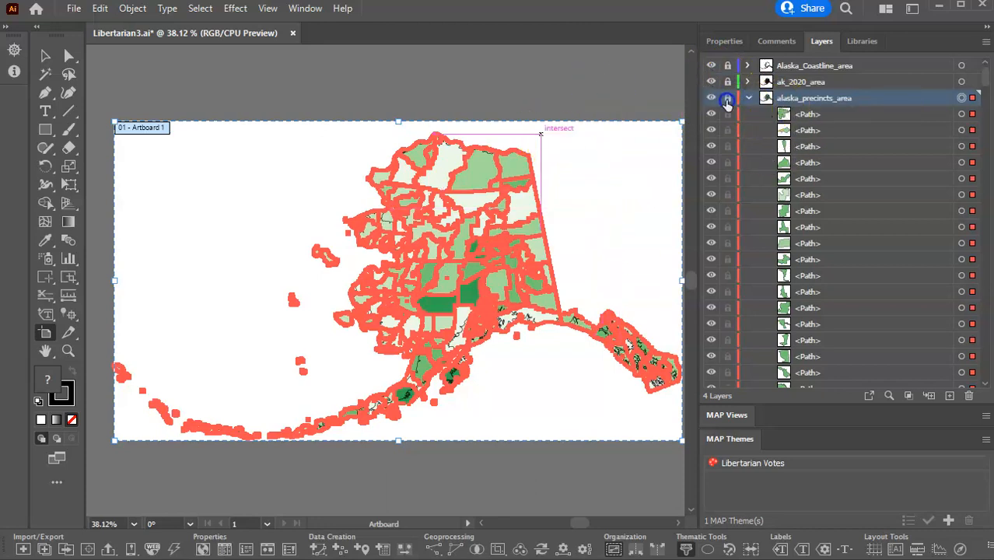
pyautogui.click(728, 98)
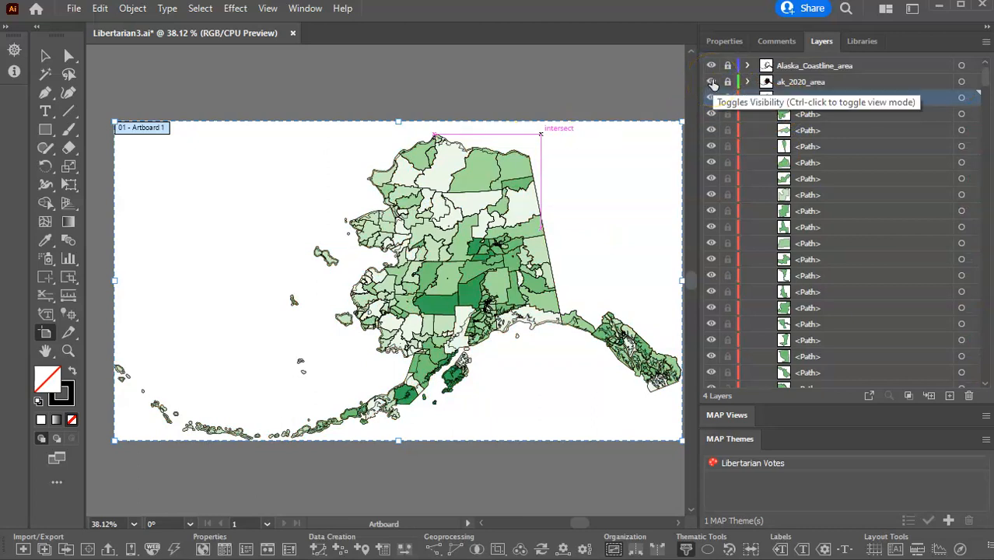
pyautogui.click(712, 83)
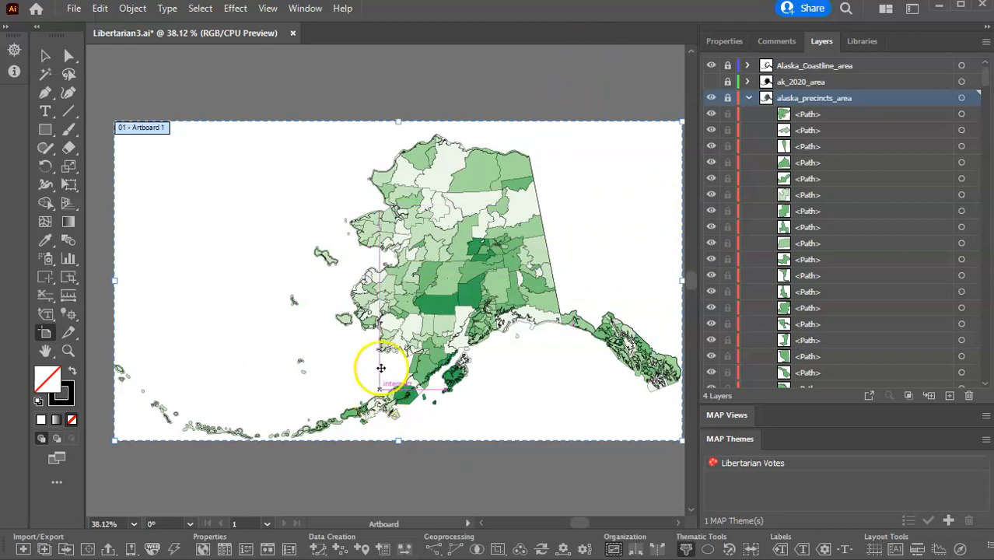
# Examine the thinned precinct boundaries against the coastline up close around the south-central coast.
pyautogui.click(68, 354)
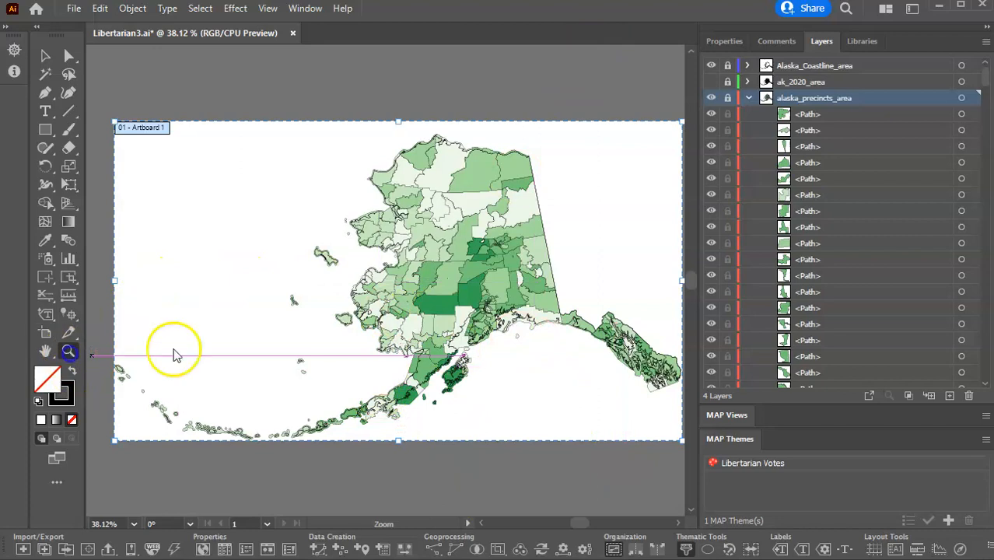
pyautogui.click(491, 321)
pyautogui.click(410, 278)
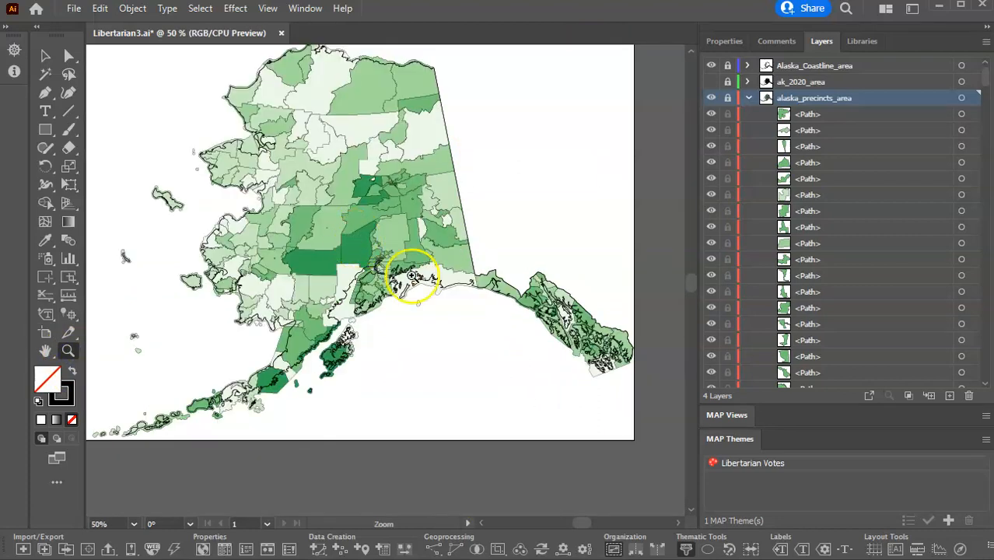
pyautogui.click(400, 330)
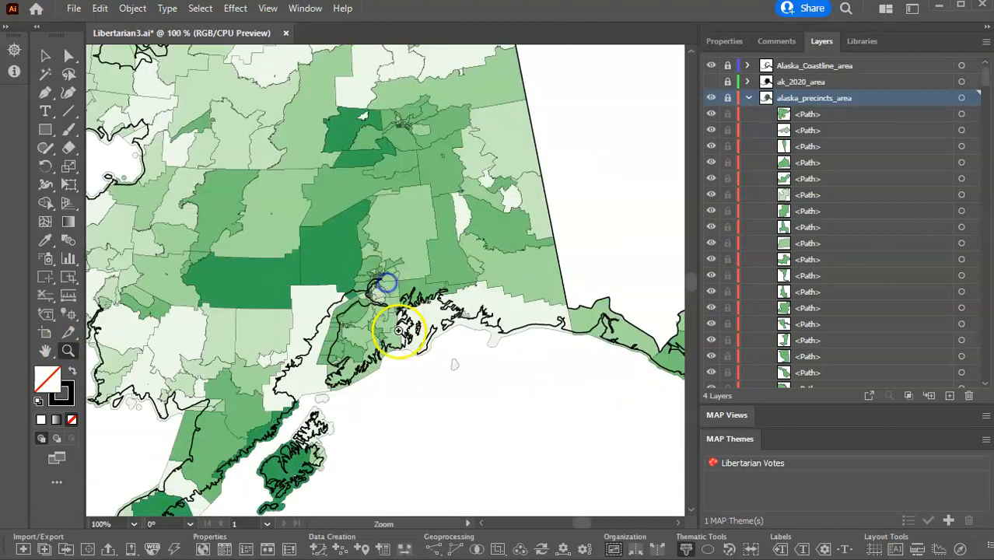
pyautogui.click(387, 285)
pyautogui.click(378, 281)
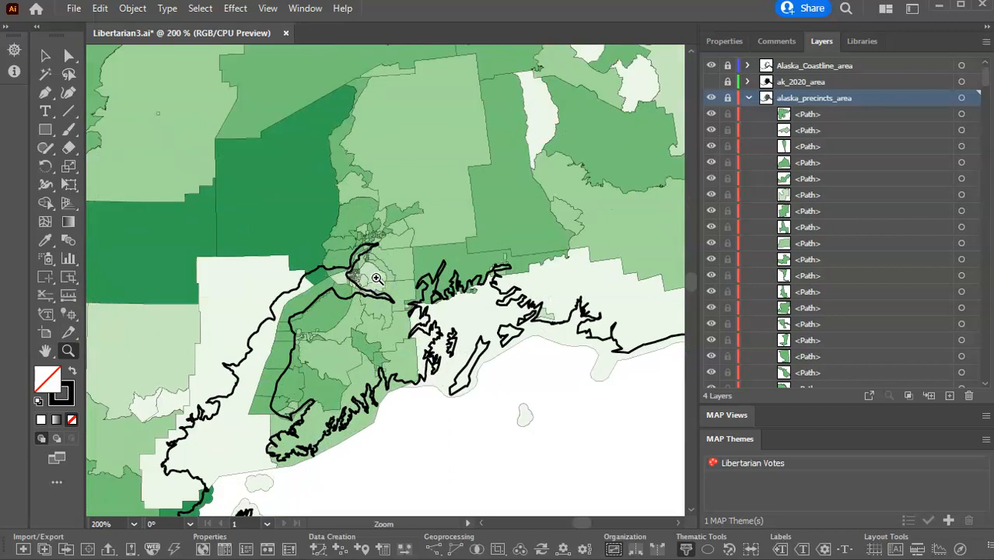
pyautogui.click(379, 279)
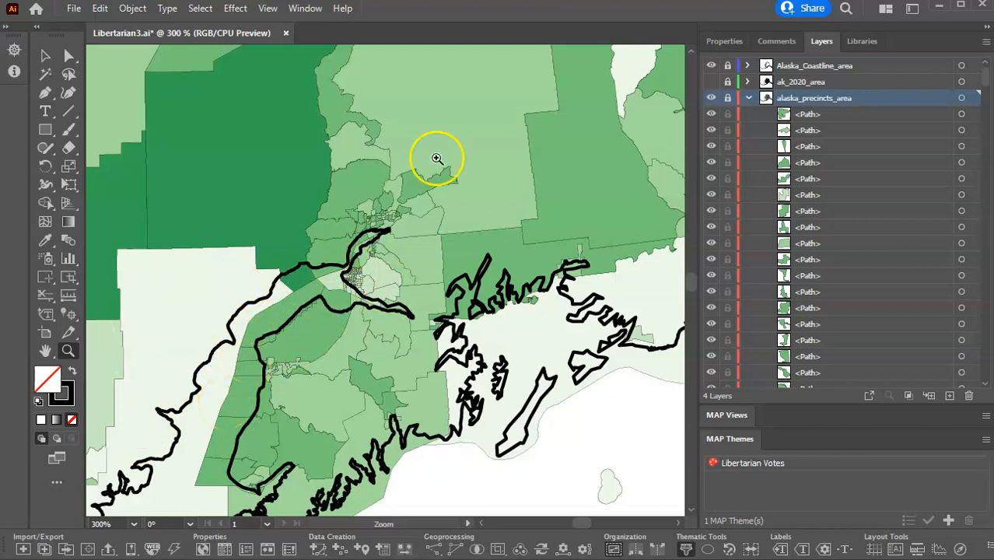
# Collapse the alaska_precincts_area layer and lock Layer 1.
pyautogui.click(747, 98)
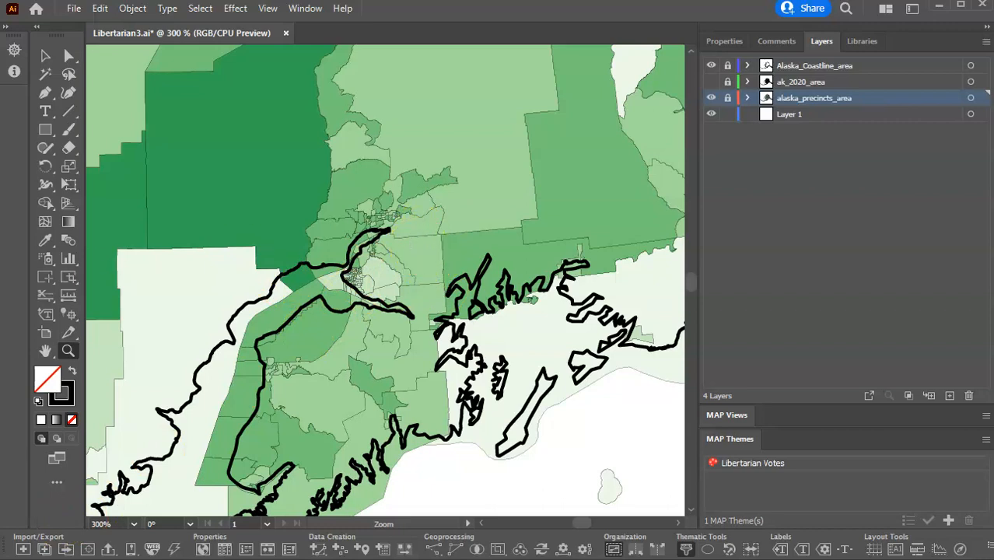
pyautogui.click(711, 82)
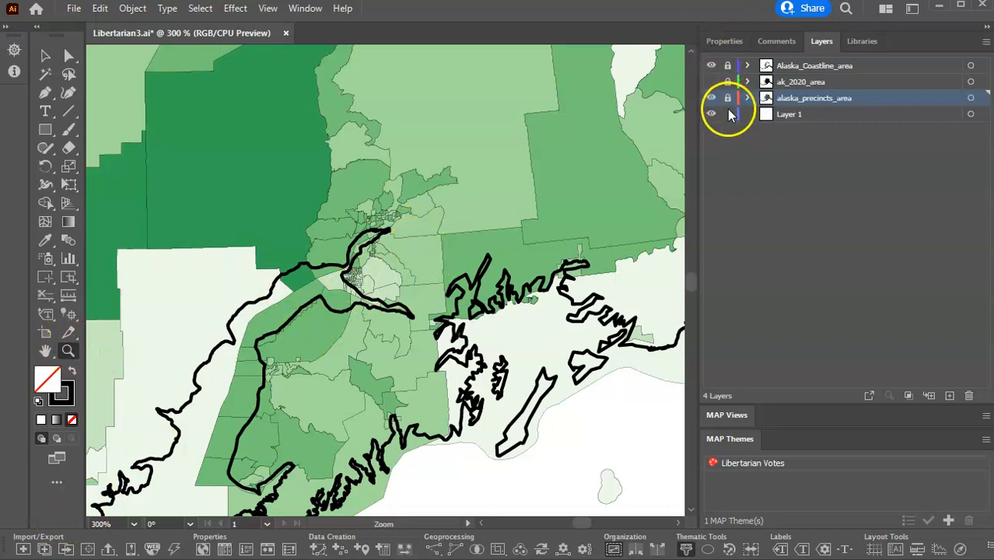
pyautogui.click(727, 114)
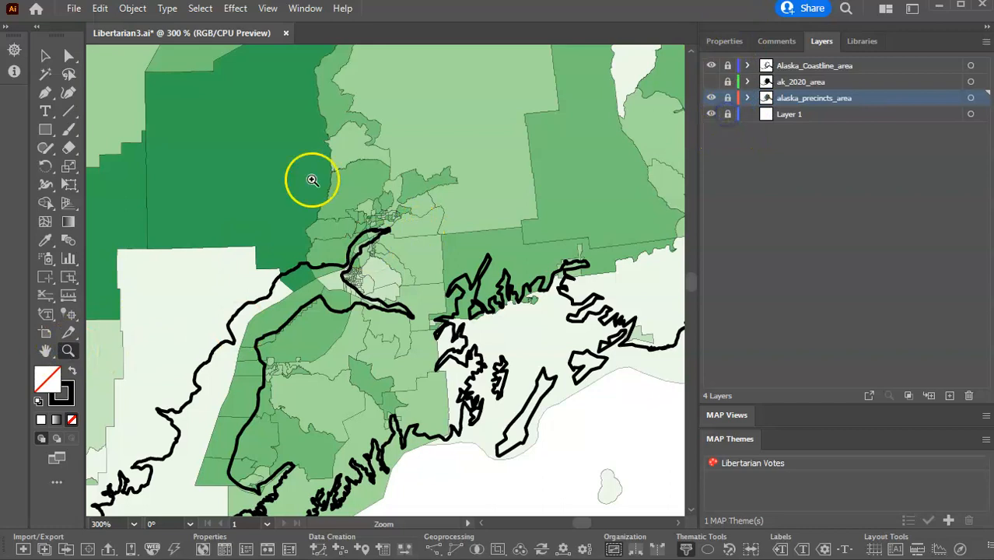
# Enlarge Artboard 1 outward on all four sides to leave a white margin around the Alaska map.
pyautogui.keyDown('alt'); pyautogui.click(214, 223); pyautogui.keyUp('alt')
pyautogui.keyDown('alt'); pyautogui.click(214, 224); pyautogui.keyUp('alt')
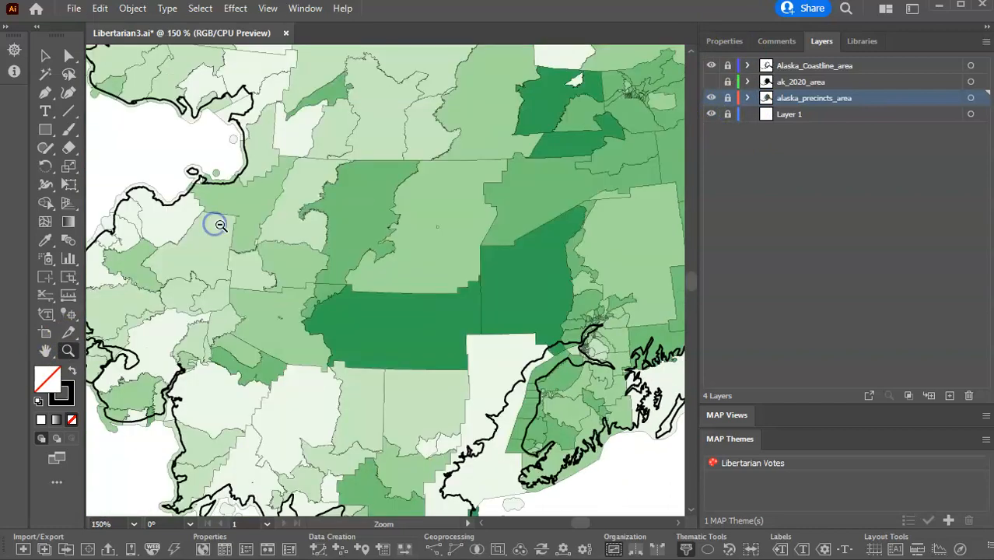
pyautogui.keyDown('alt'); pyautogui.click(291, 194); pyautogui.keyUp('alt')
pyautogui.keyDown('alt'); pyautogui.click(527, 163); pyautogui.keyUp('alt')
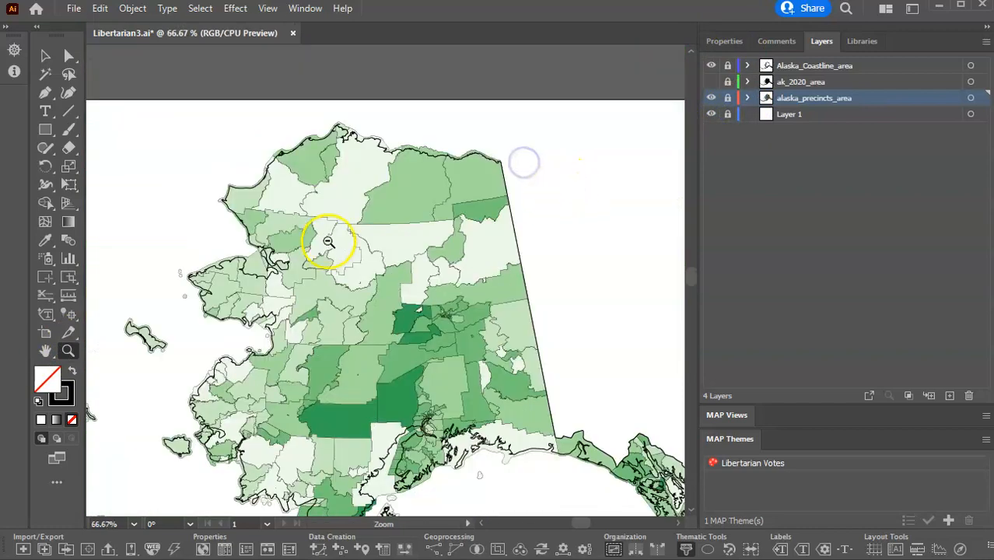
pyautogui.keyDown('alt'); pyautogui.click(340, 287); pyautogui.keyUp('alt')
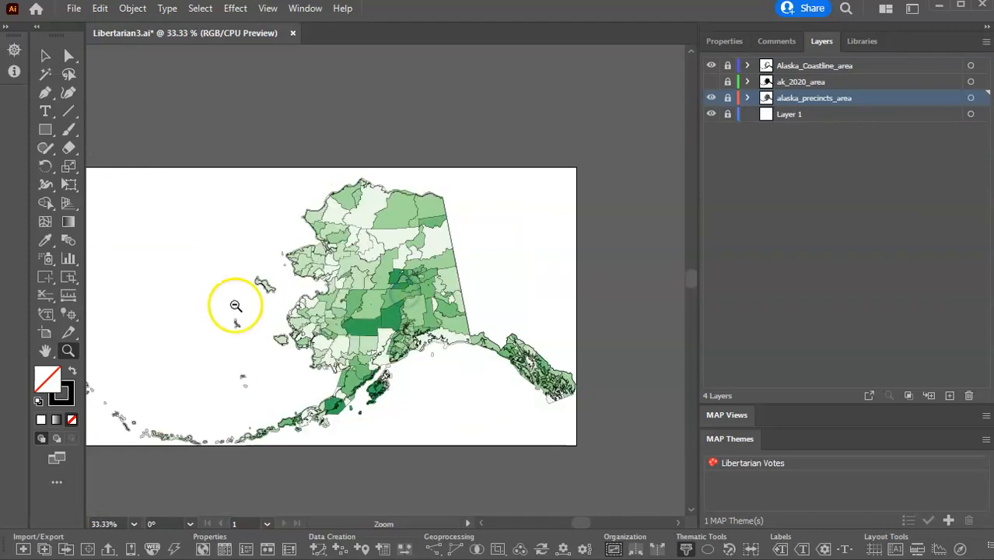
pyautogui.keyDown('alt'); pyautogui.click(268, 309); pyautogui.keyUp('alt')
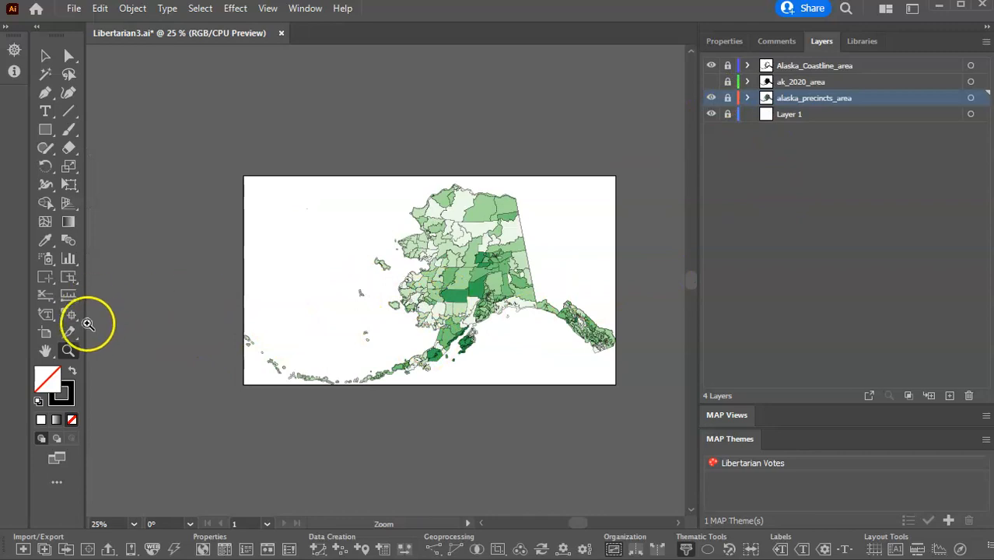
pyautogui.click(45, 333)
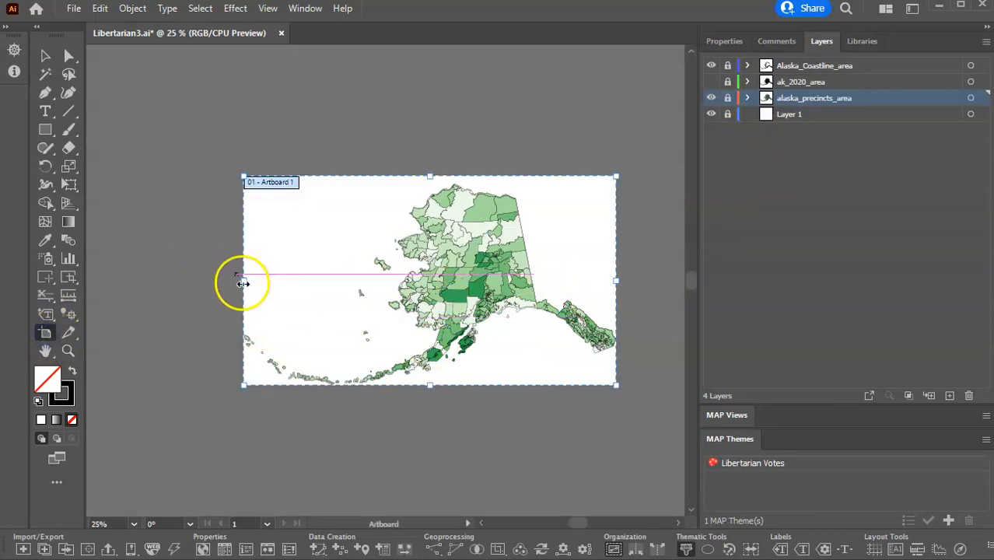
pyautogui.moveTo(242, 281); pyautogui.dragTo(220, 280)
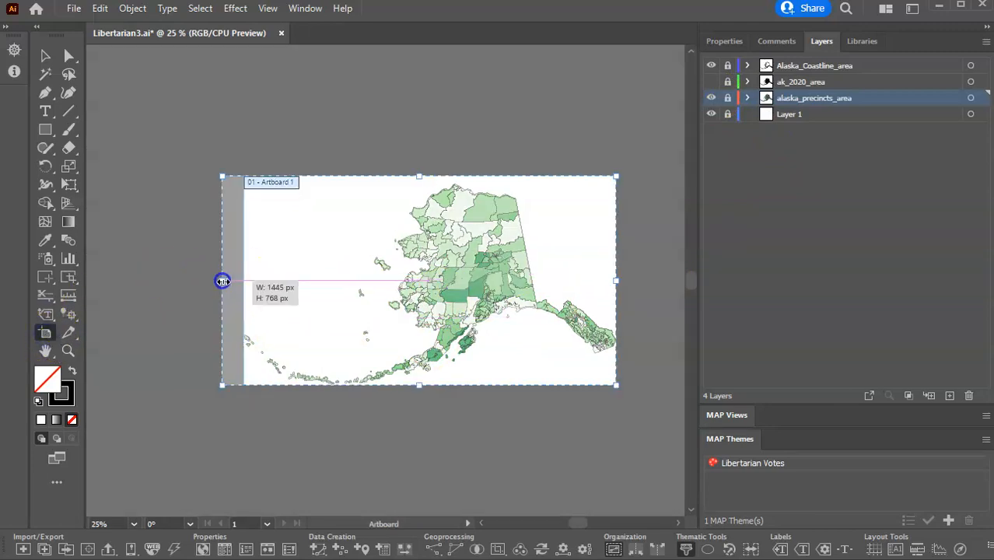
pyautogui.moveTo(419, 386); pyautogui.dragTo(417, 403)
pyautogui.moveTo(617, 287); pyautogui.dragTo(639, 287)
pyautogui.moveTo(430, 176); pyautogui.dragTo(432, 160)
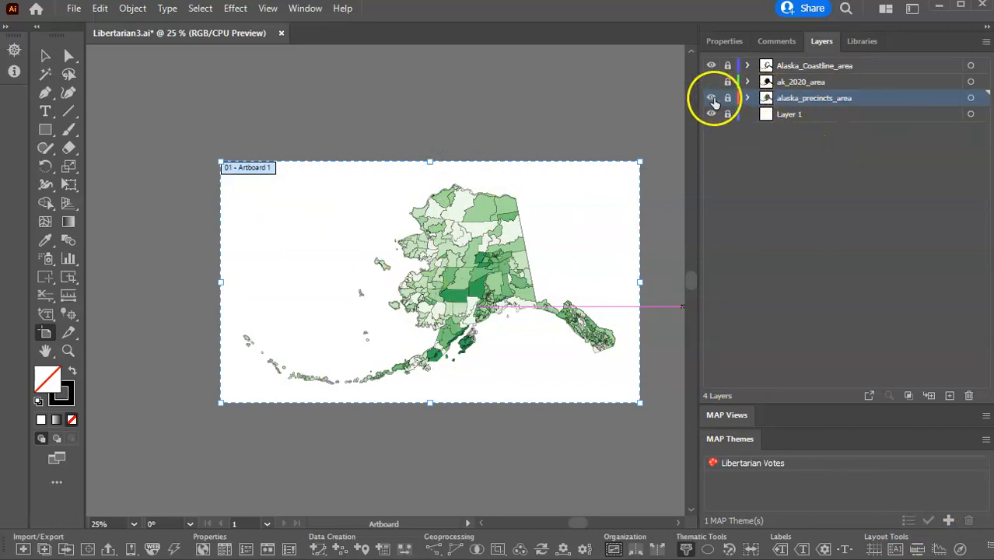
# Hide the alaska_precincts_area layer and select all the coastline paths on the Alaska_Coastline_area layer.
pyautogui.click(711, 99)
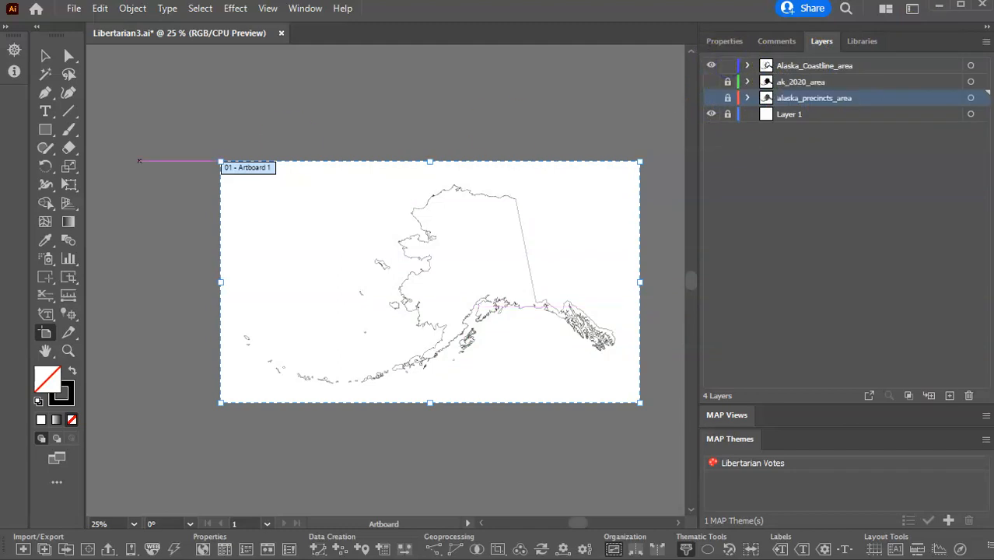
pyautogui.click(45, 55)
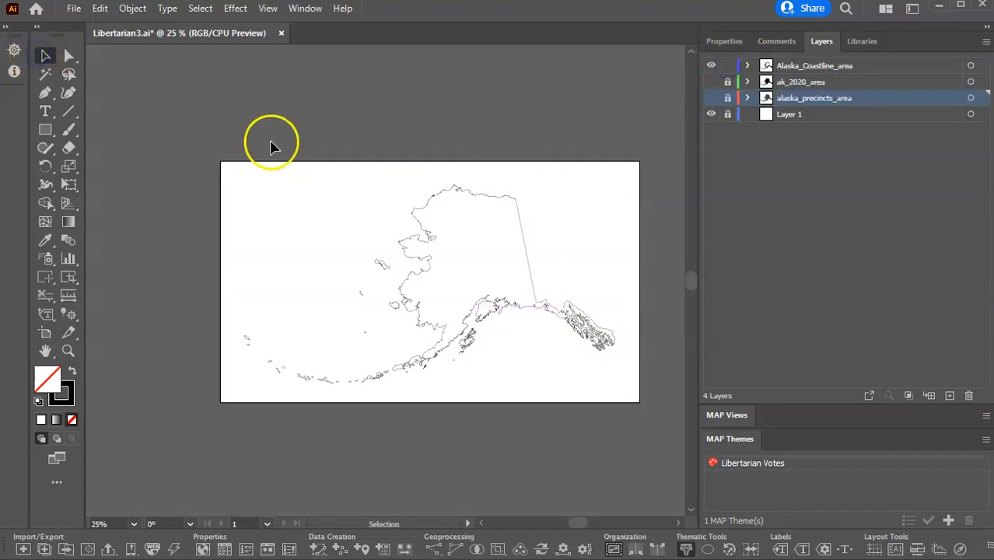
pyautogui.moveTo(200, 135); pyautogui.dragTo(665, 433)
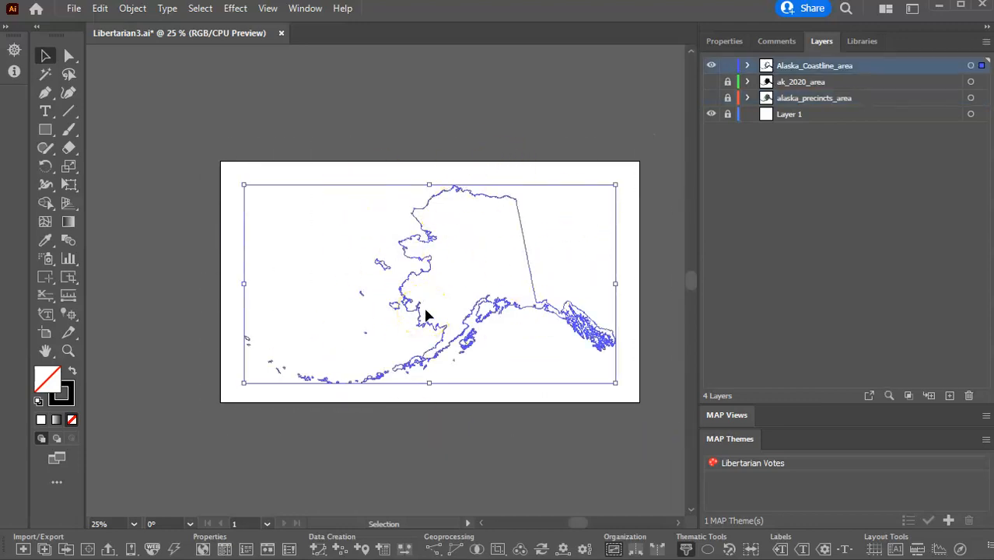
pyautogui.click(134, 9)
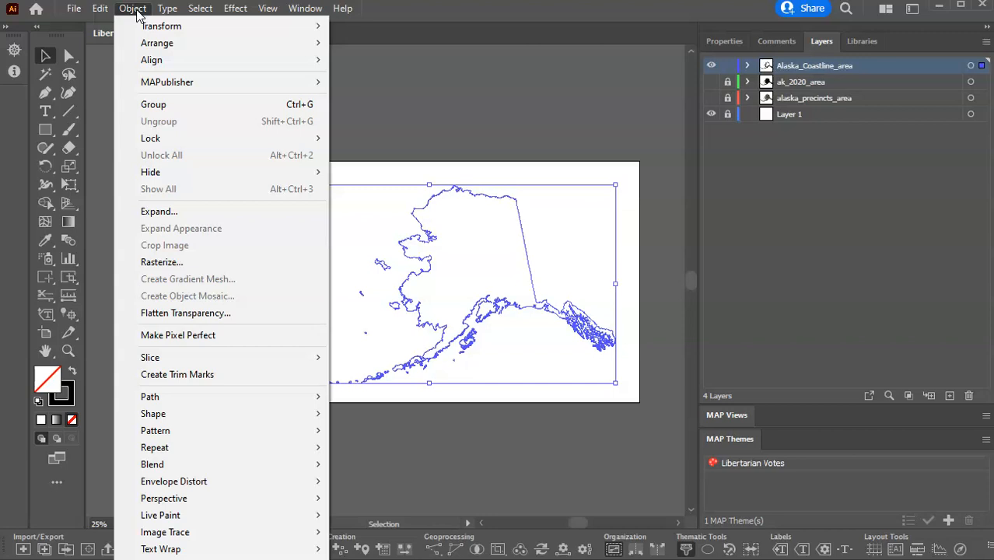
pyautogui.moveTo(185, 470)
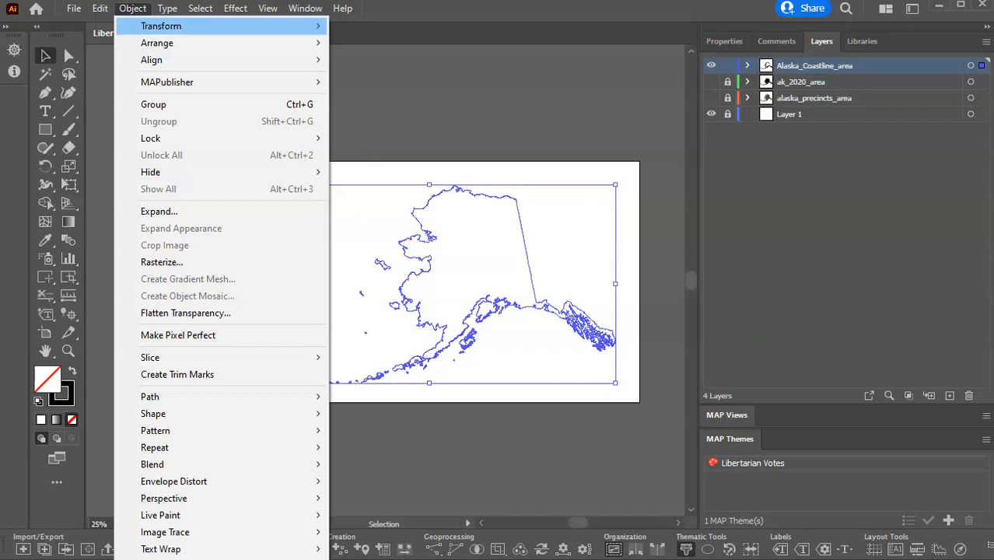
pyautogui.press('Escape')
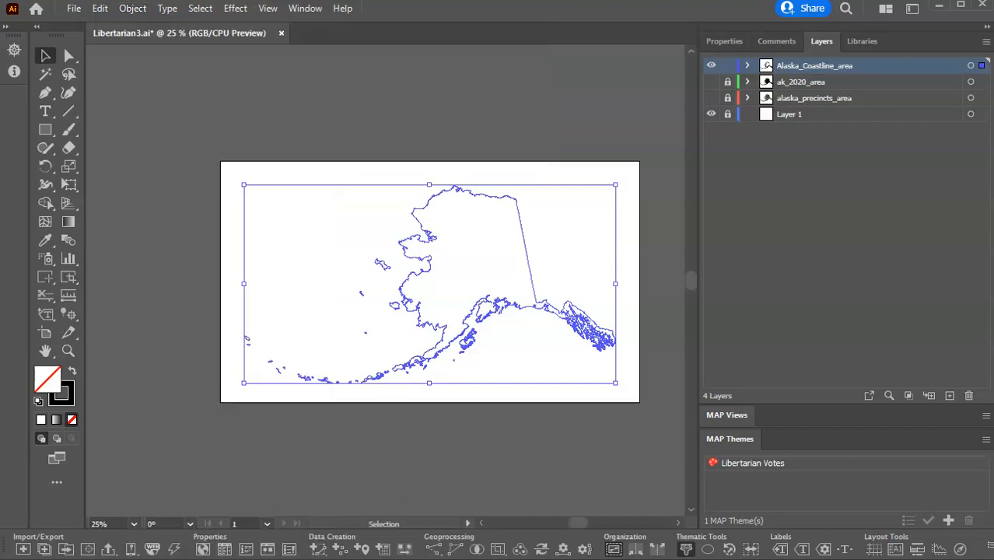
pyautogui.click(748, 66)
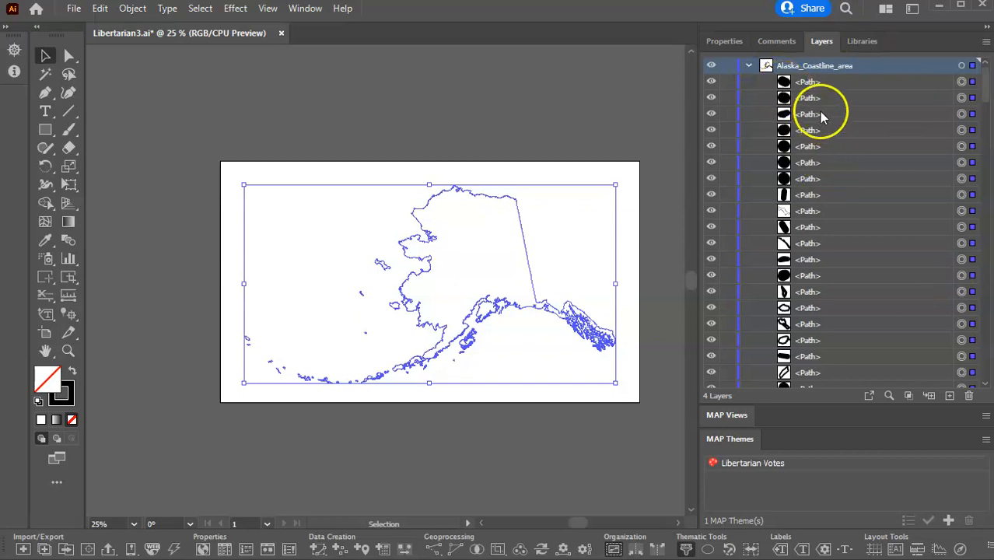
pyautogui.click(748, 66)
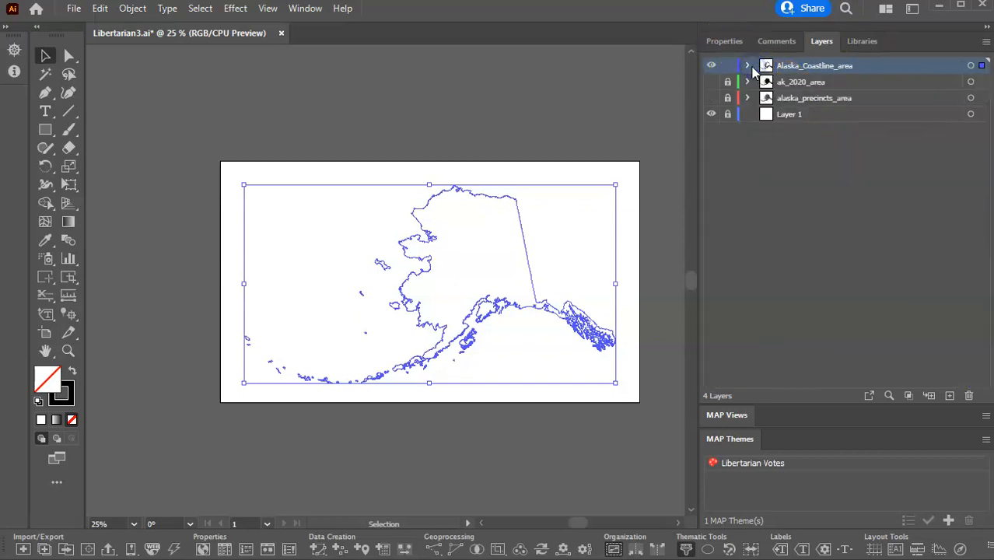
# Combine the selected coastline paths into a single compound path and deselect it.
pyautogui.click(132, 9)
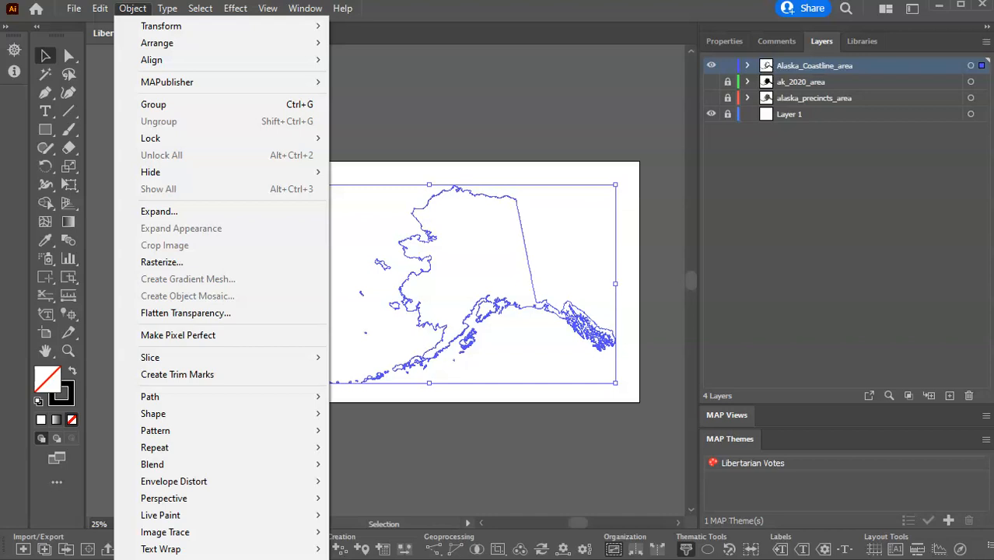
pyautogui.hotkey('ctrl', '8')
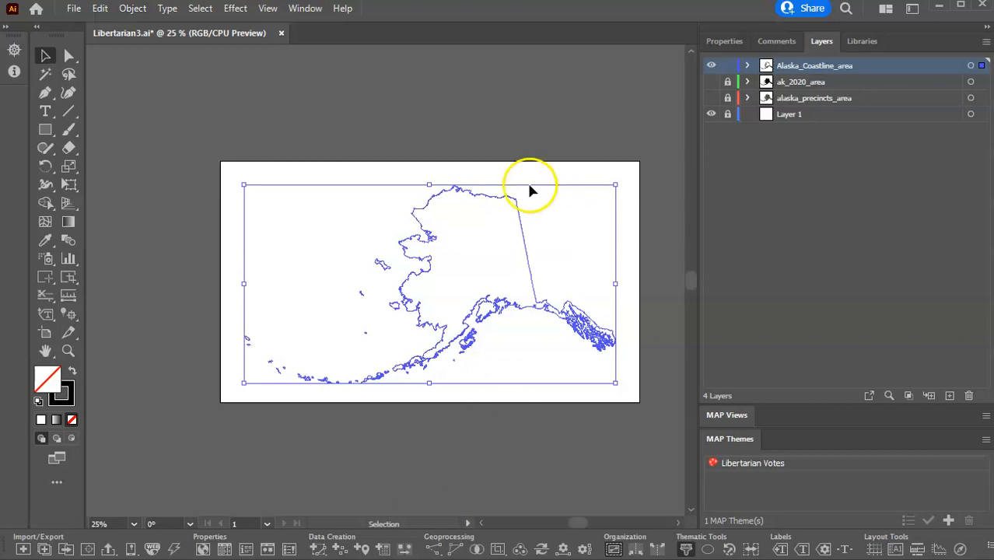
pyautogui.click(747, 67)
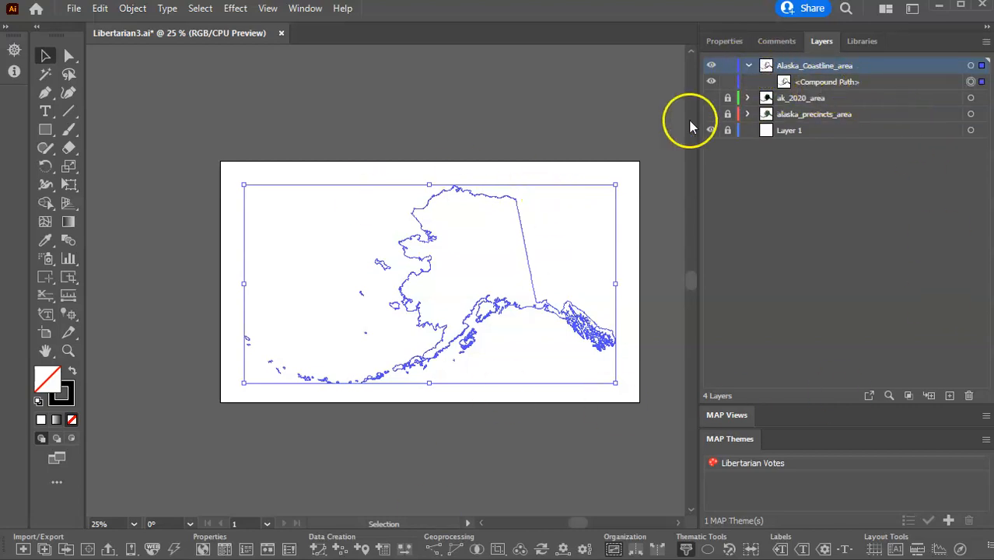
pyautogui.click(495, 107)
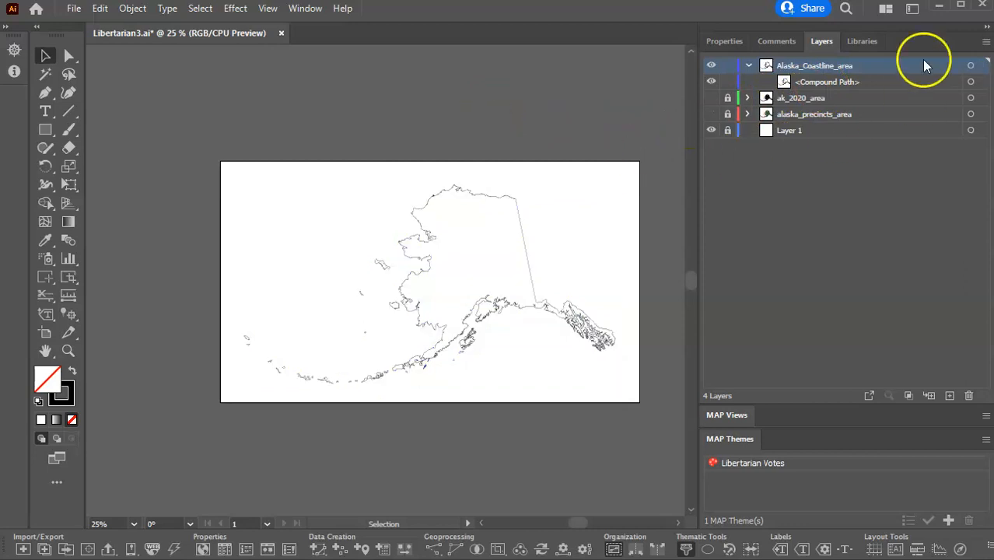
# Show the alaska_precincts_area layer again and compare its precincts with the coastline around the south-central coast.
pyautogui.click(728, 98)
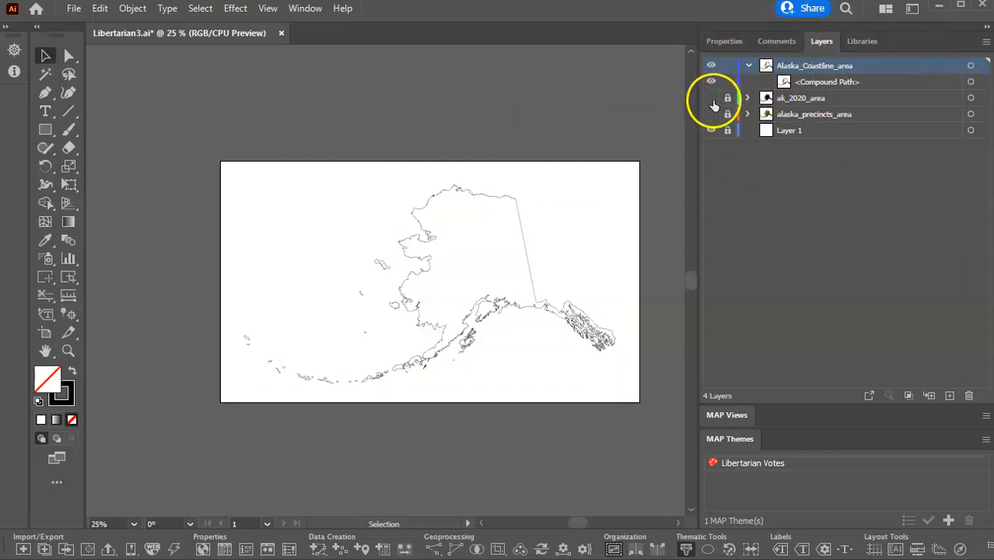
pyautogui.click(711, 114)
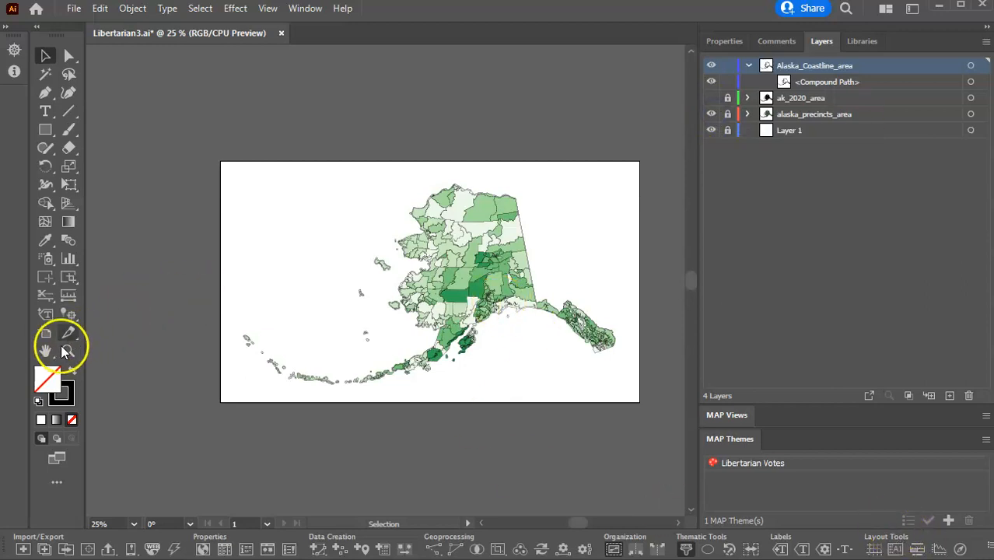
pyautogui.click(473, 322)
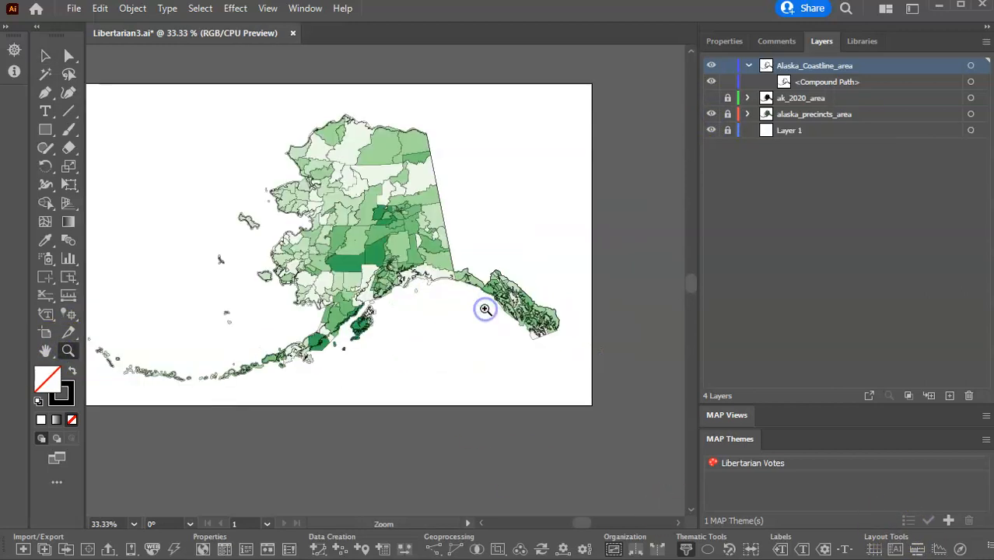
pyautogui.click(385, 275)
pyautogui.click(374, 291)
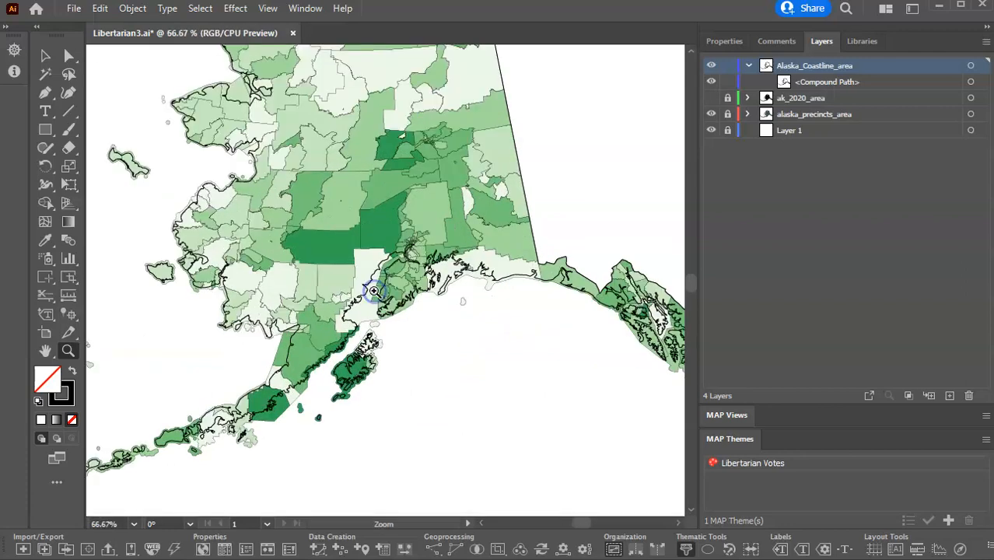
pyautogui.click(399, 266)
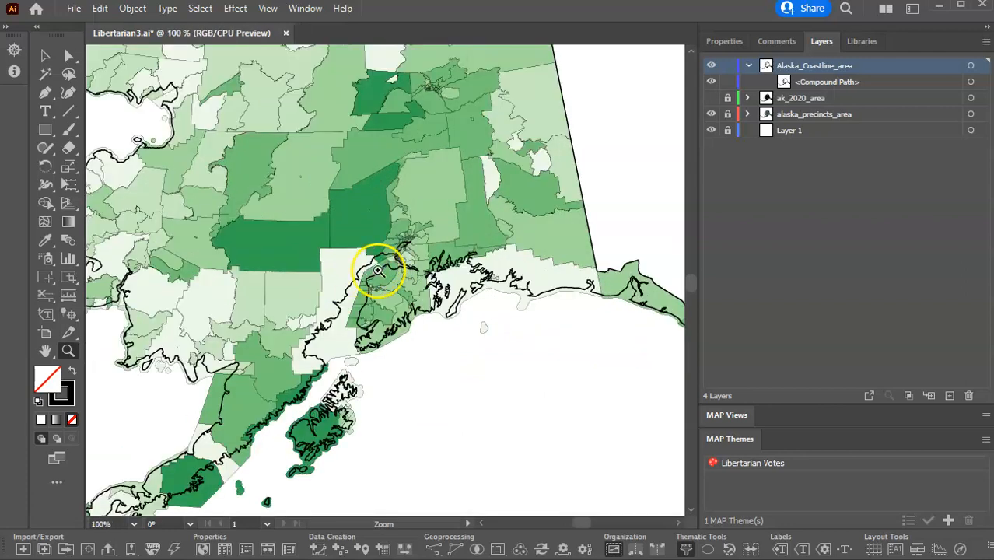
pyautogui.click(378, 266)
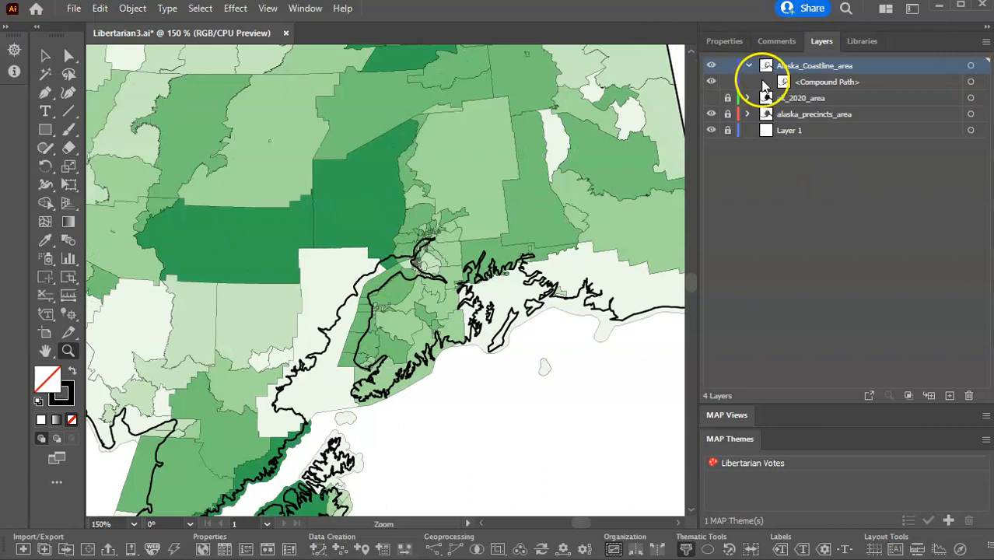
# Set the stroke weight of the coastline compound path to .01 pt and leave the path unlocked.
pyautogui.click(971, 82)
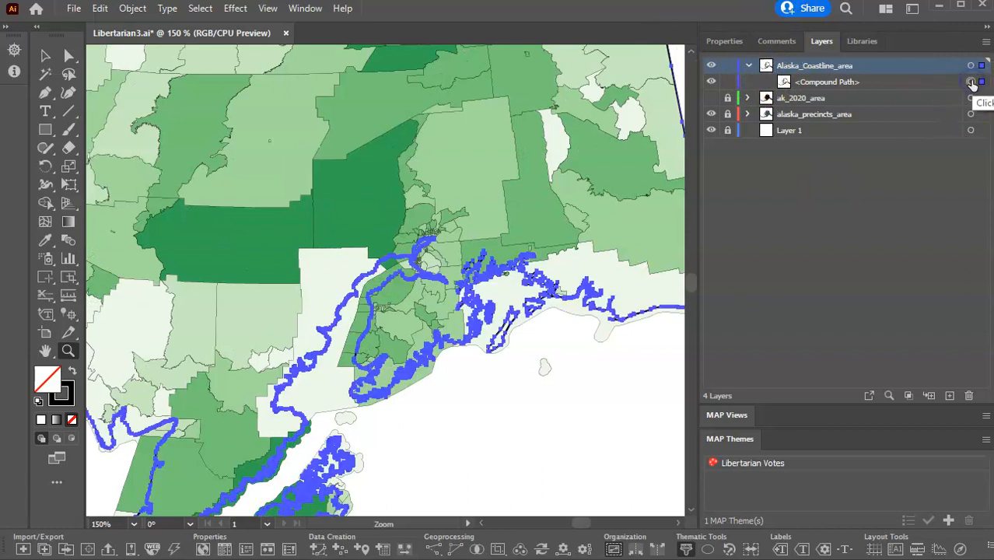
pyautogui.click(725, 41)
pyautogui.click(786, 231)
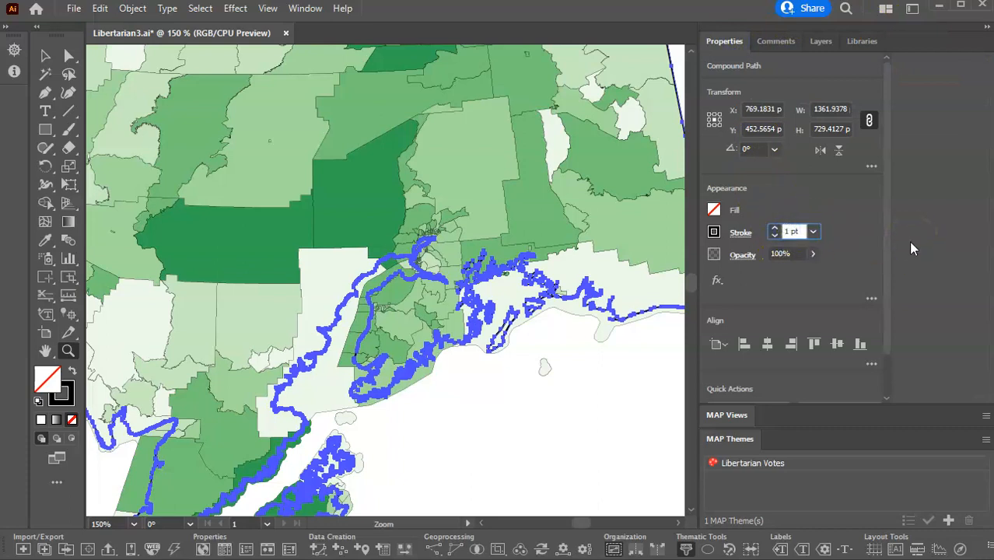
pyautogui.write('.0')
pyautogui.click(821, 41)
pyautogui.click(728, 82)
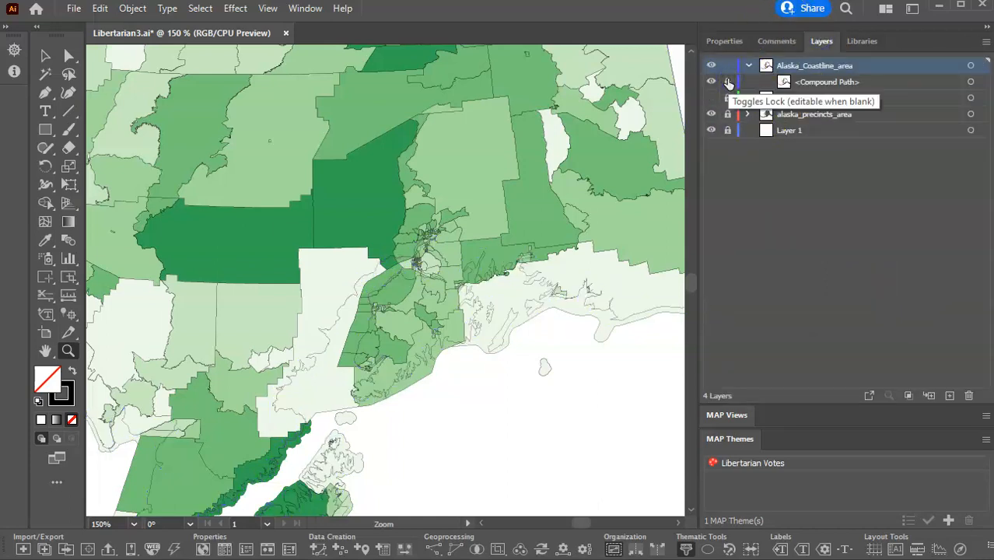
pyautogui.click(729, 82)
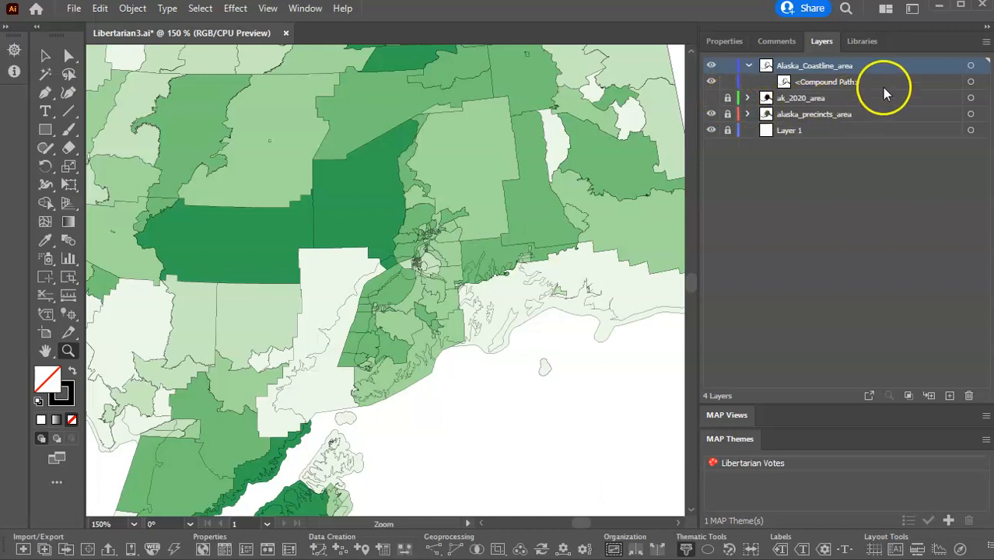
# Unlock the alaska_precincts_area layer and move the coastline compound path into it, above all the precinct paths.
pyautogui.click(818, 82)
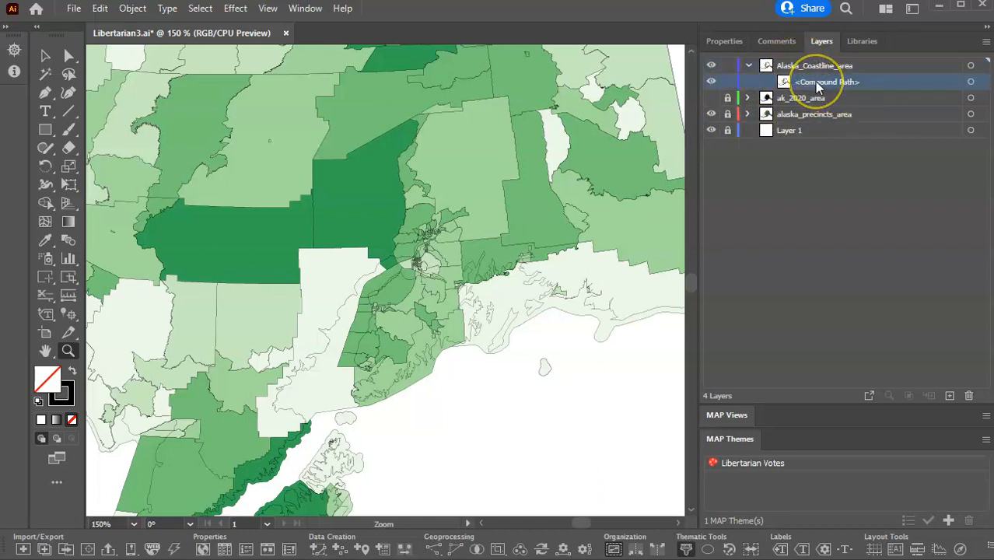
pyautogui.click(728, 98)
pyautogui.click(727, 98)
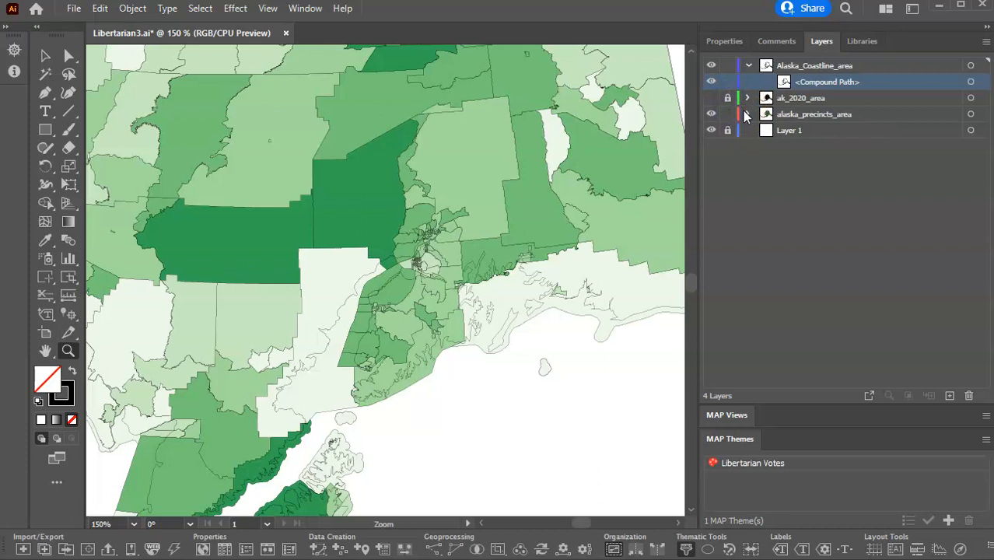
pyautogui.click(747, 114)
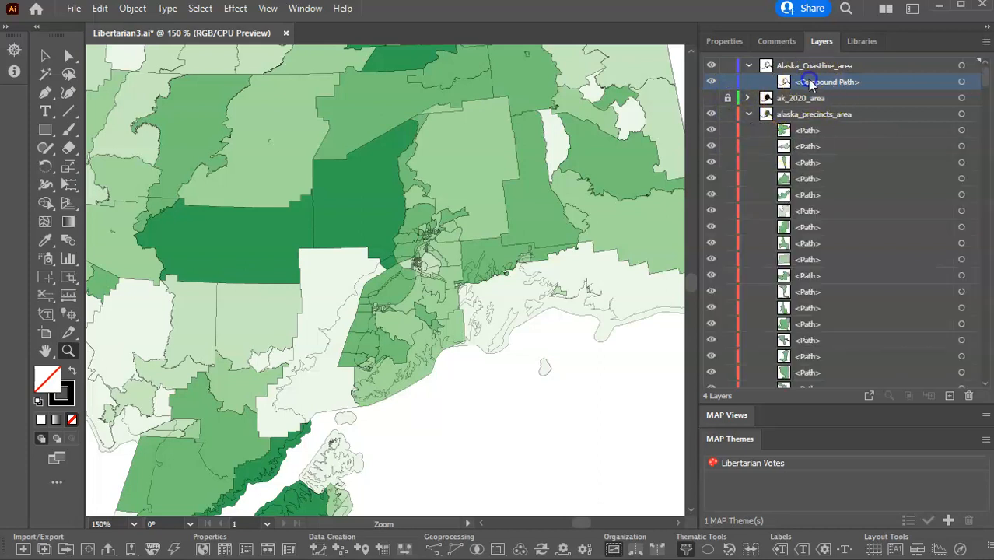
pyautogui.moveTo(809, 82); pyautogui.dragTo(803, 129)
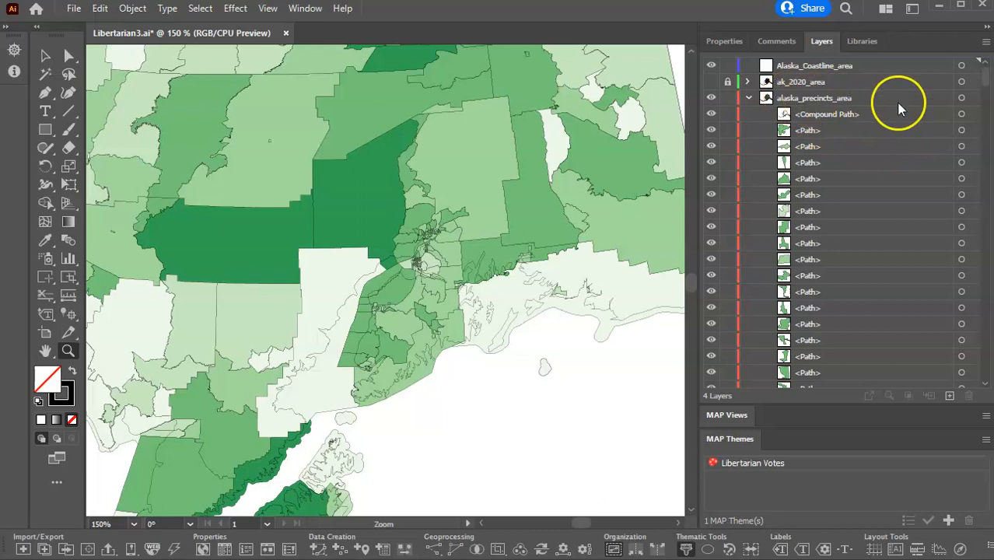
# Clip all precincts to the coastline compound path with a clipping mask, and lock the alaska_precincts_area and Alaska_Coastline_area layers.
pyautogui.click(963, 98)
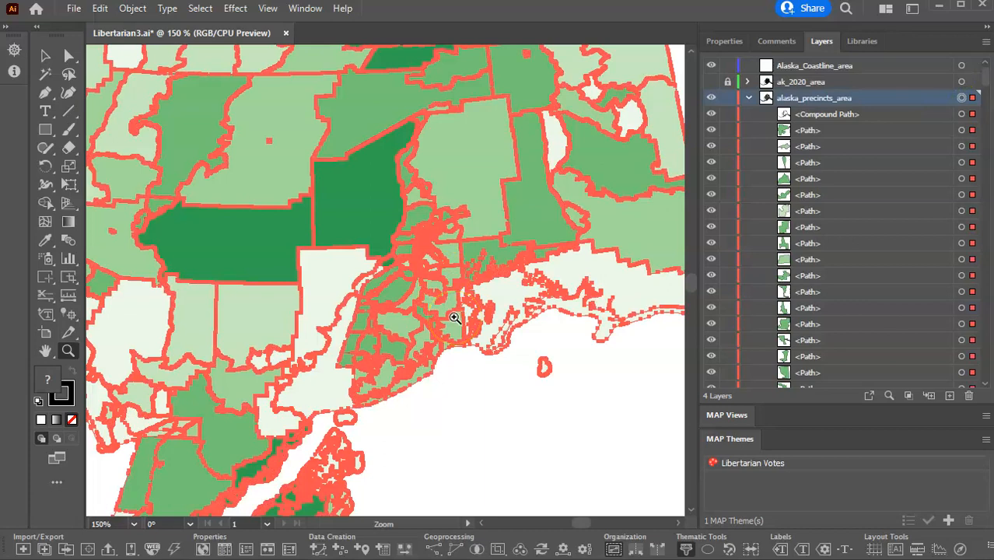
pyautogui.click(132, 9)
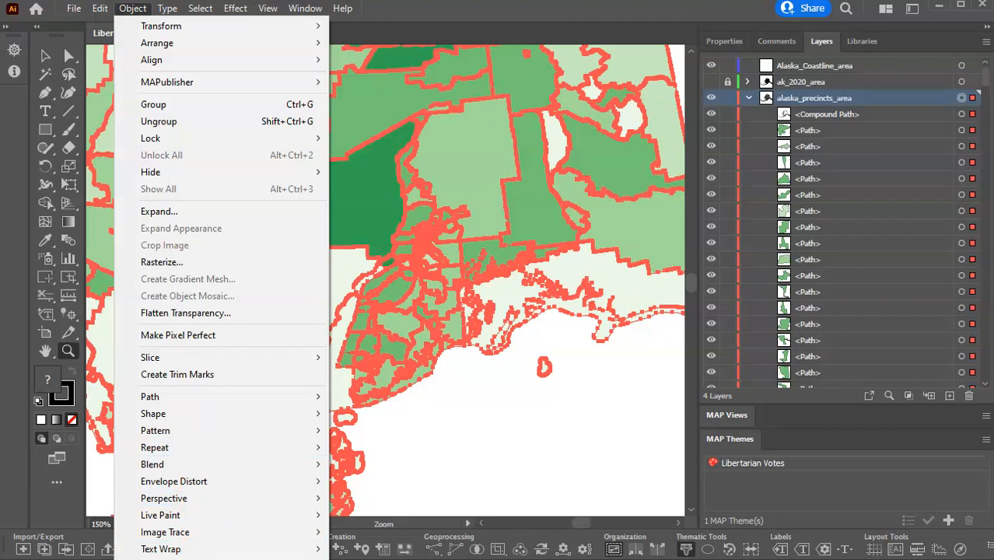
pyautogui.click(366, 559)
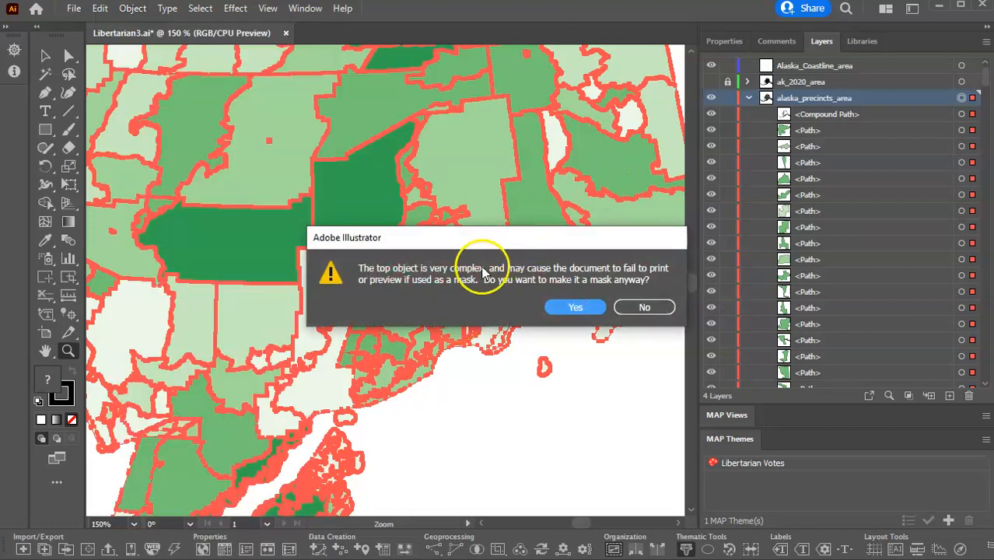
pyautogui.click(575, 307)
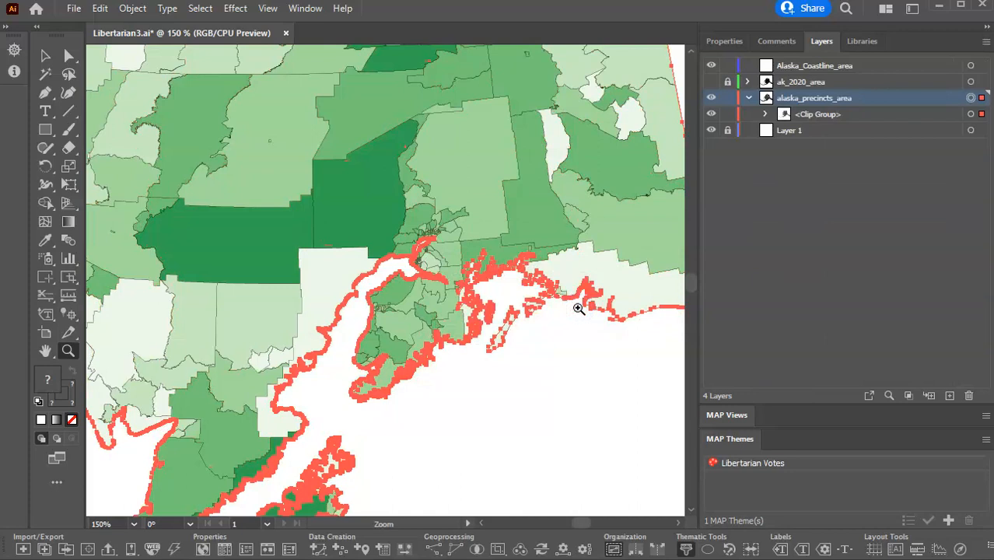
pyautogui.click(728, 98)
pyautogui.click(728, 66)
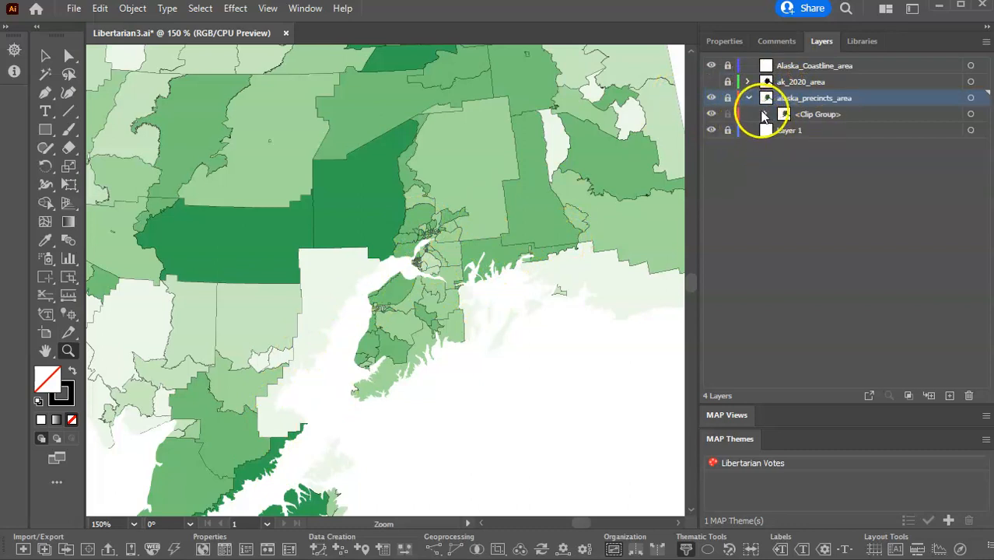
# Unlock the alaska_precincts_area layer and give the compound clipping path in its clip group a black stroke.
pyautogui.click(764, 115)
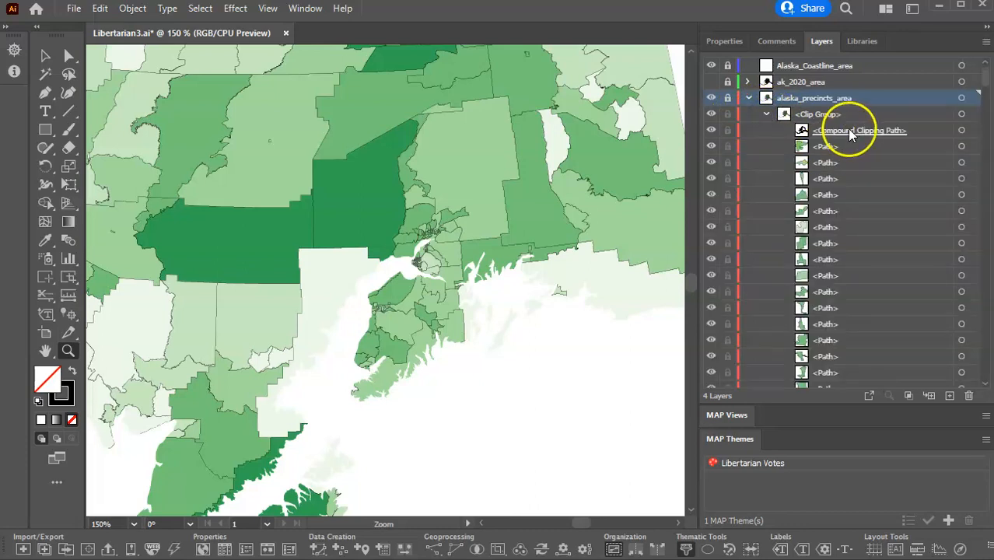
pyautogui.click(728, 99)
pyautogui.click(728, 99)
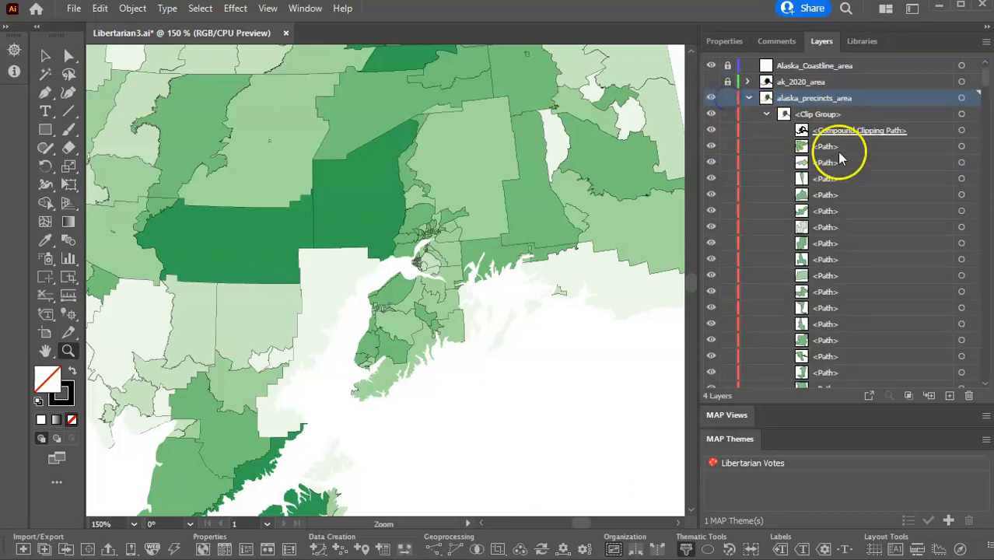
pyautogui.click(962, 131)
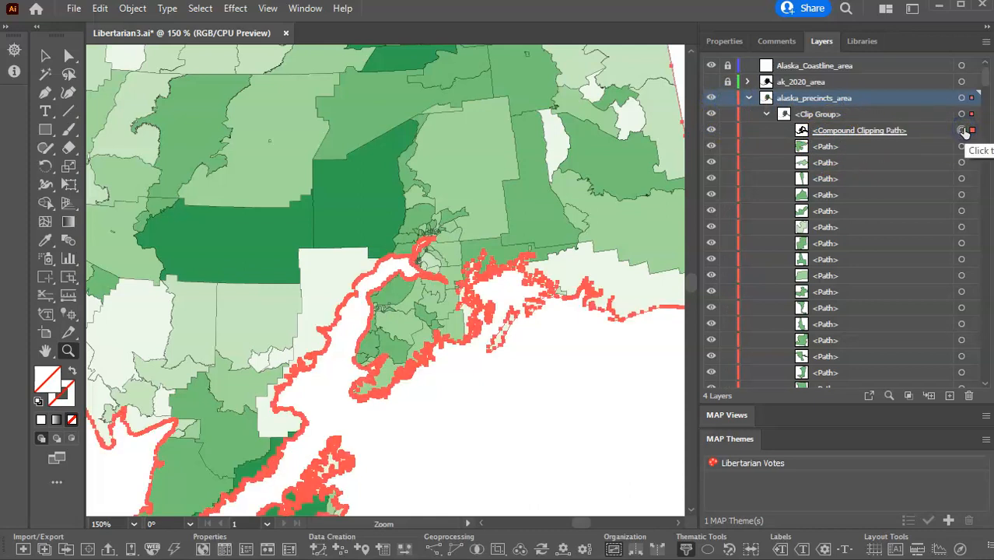
pyautogui.click(724, 43)
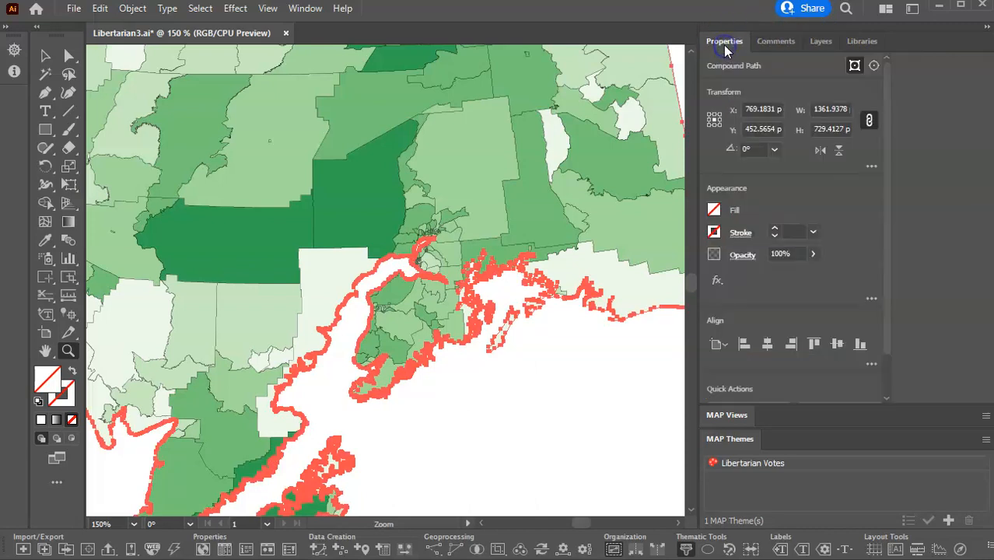
pyautogui.click(715, 232)
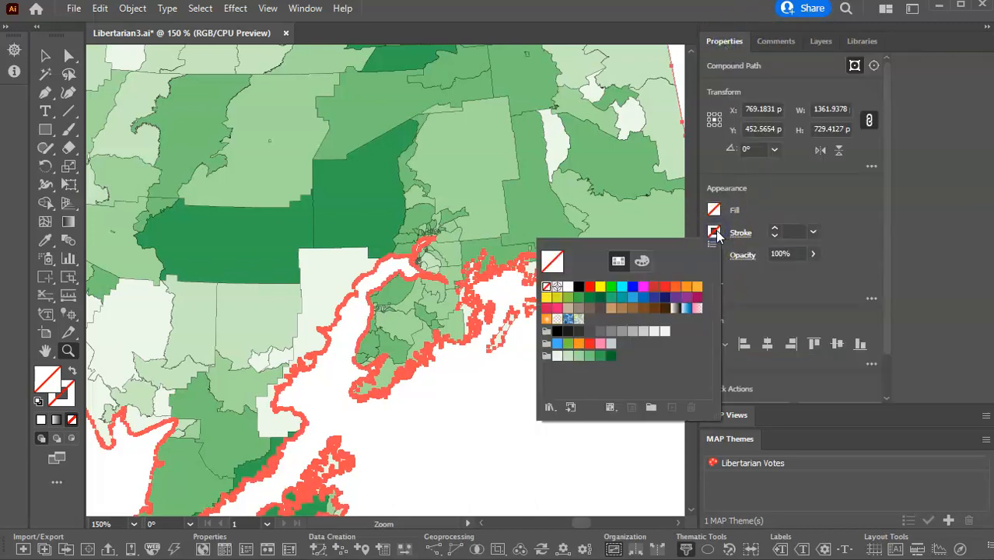
pyautogui.click(579, 287)
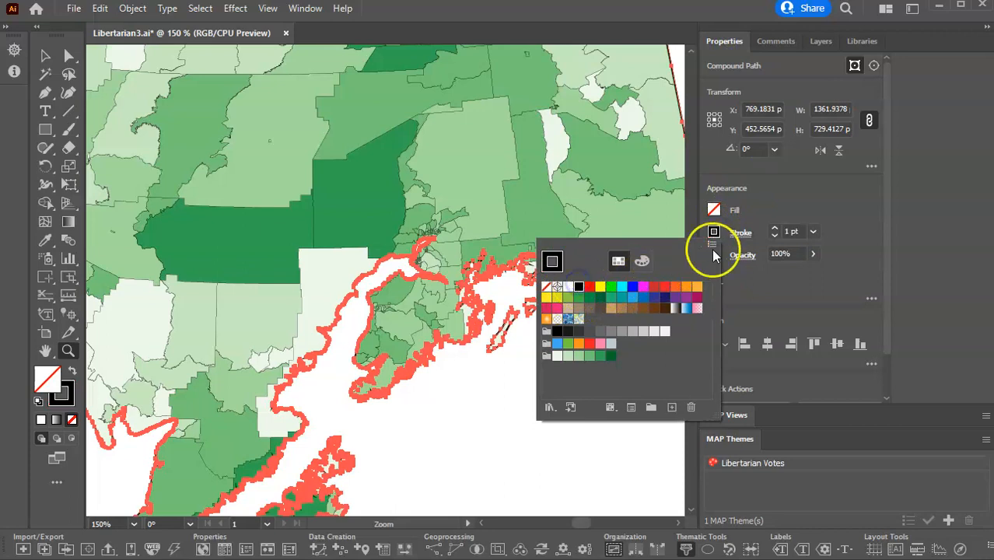
# Set the compound clipping path's stroke weight to .01 pt and lock the alaska_precincts_area layer again.
pyautogui.click(786, 232)
pyautogui.click(793, 231)
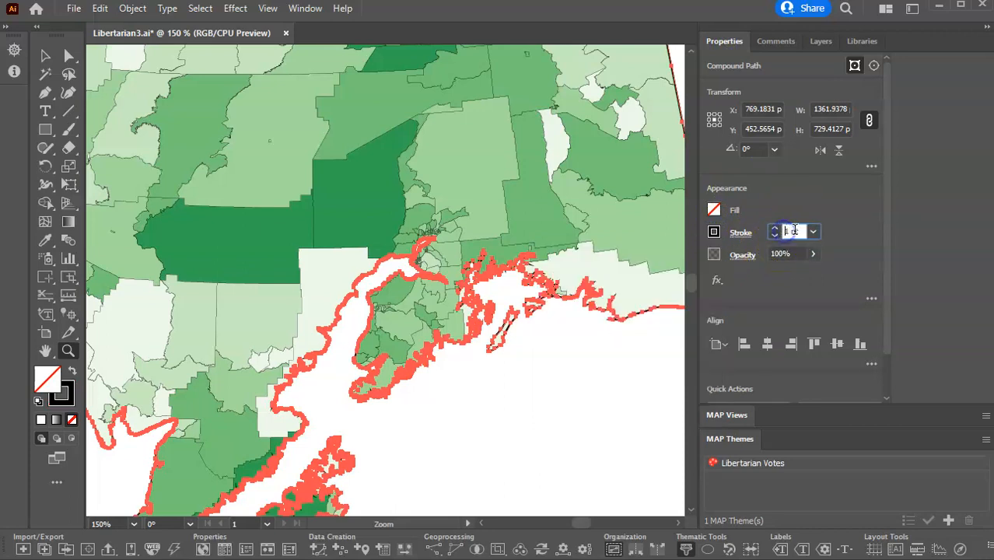
pyautogui.write('.01')
pyautogui.click(821, 41)
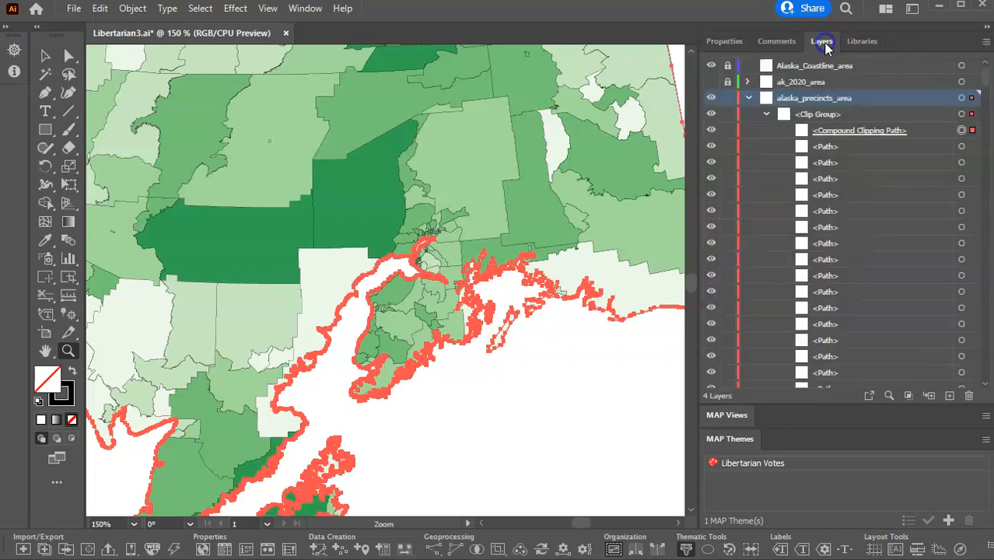
pyautogui.click(728, 98)
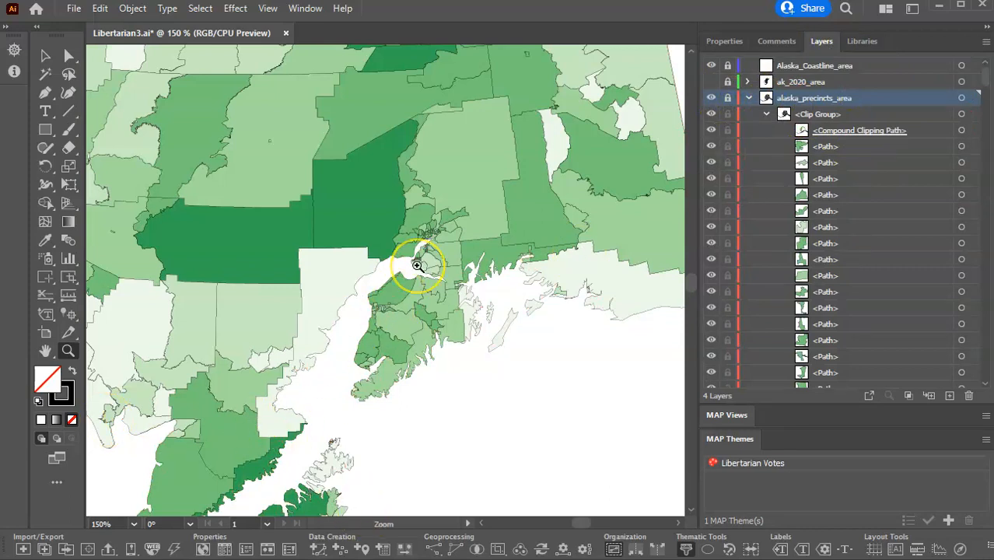